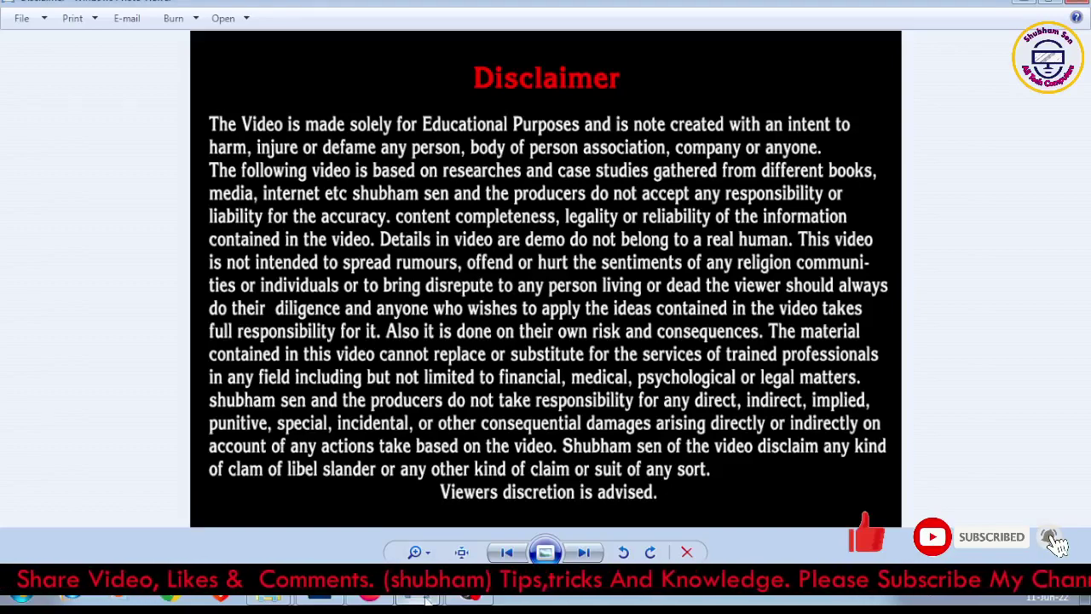
Step: Advance Photo Viewer from the Disclaimer image to the 'Logo Psd Free File Editable' collage
{"action": "key", "text": "Right"}
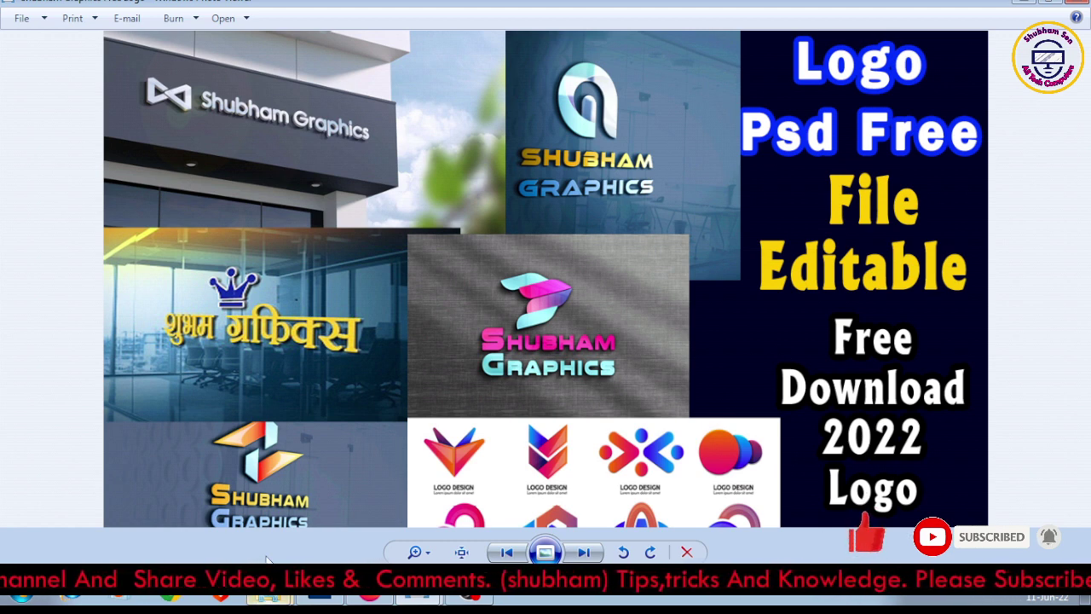
Step: Close the viewer and extract the logo pack RAR into its own folder, confirming the password prompt
{"action": "key", "text": "alt+F4"}
{"action": "left_click", "coordinate": [343, 151]}
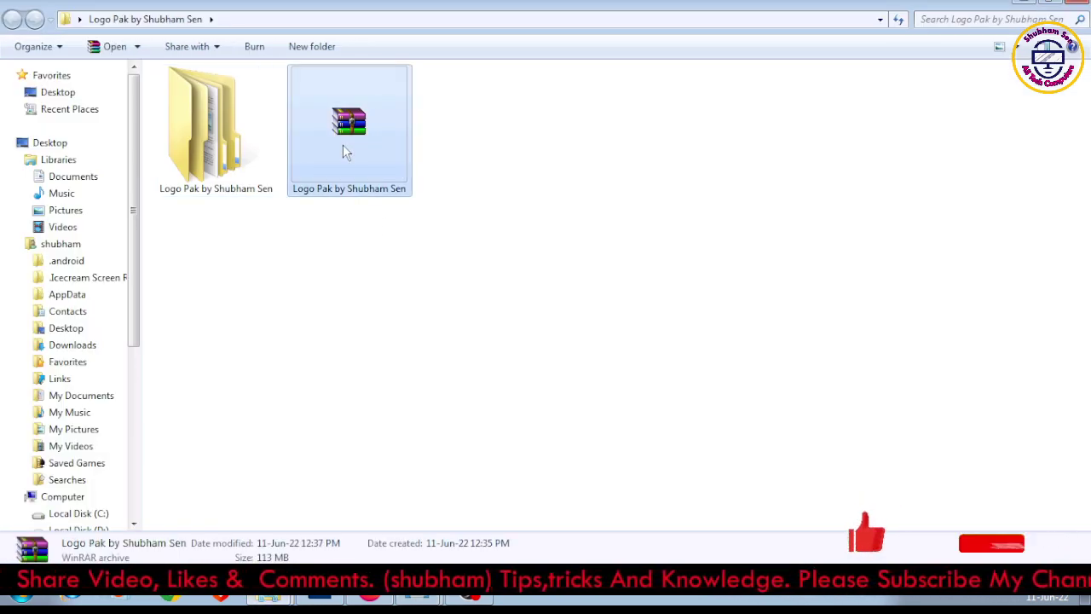
{"action": "scroll", "coordinate": [345, 151], "scroll_direction": "up", "scroll_amount": 2}
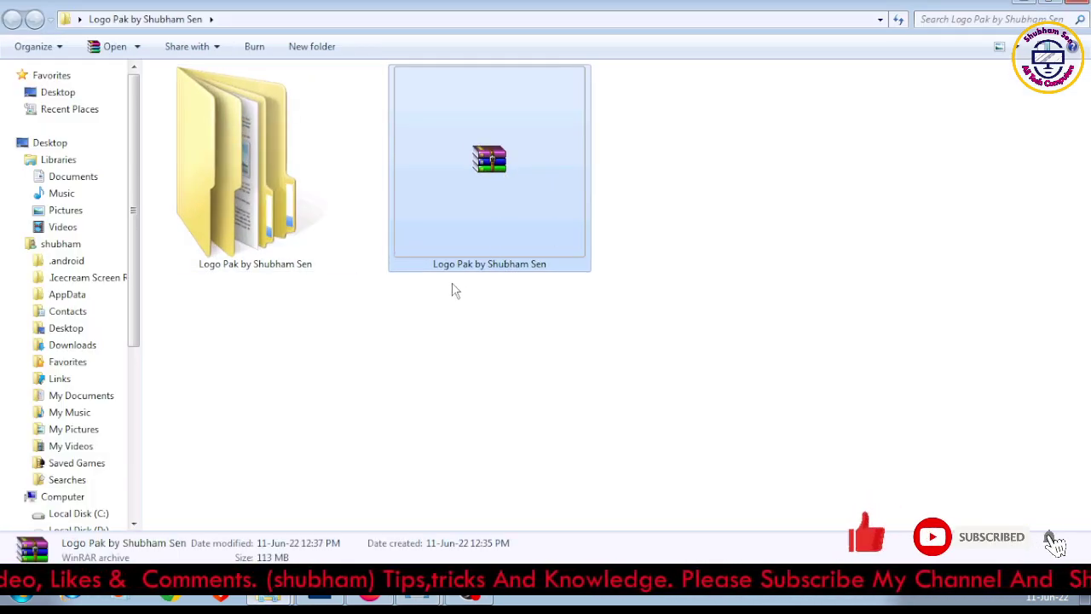
{"action": "right_click", "coordinate": [515, 180]}
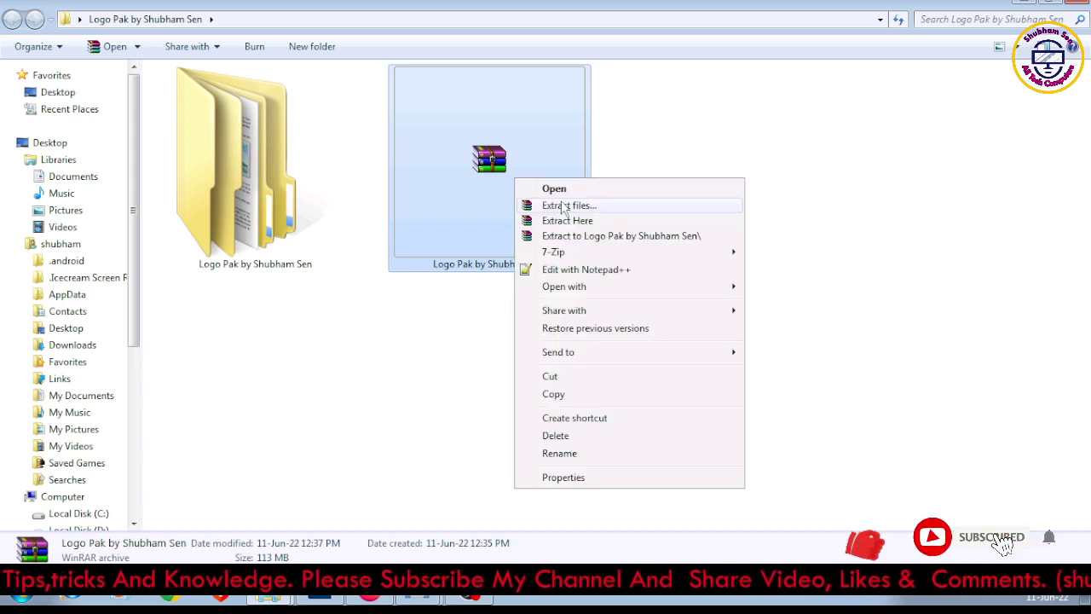
{"action": "left_click", "coordinate": [598, 240]}
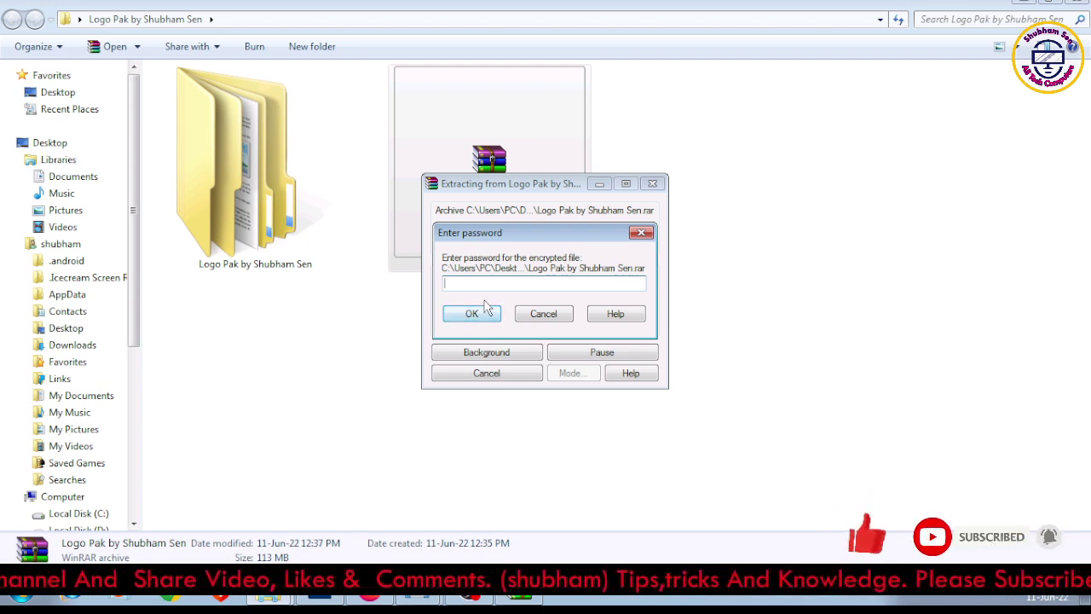
{"action": "left_click", "coordinate": [640, 233]}
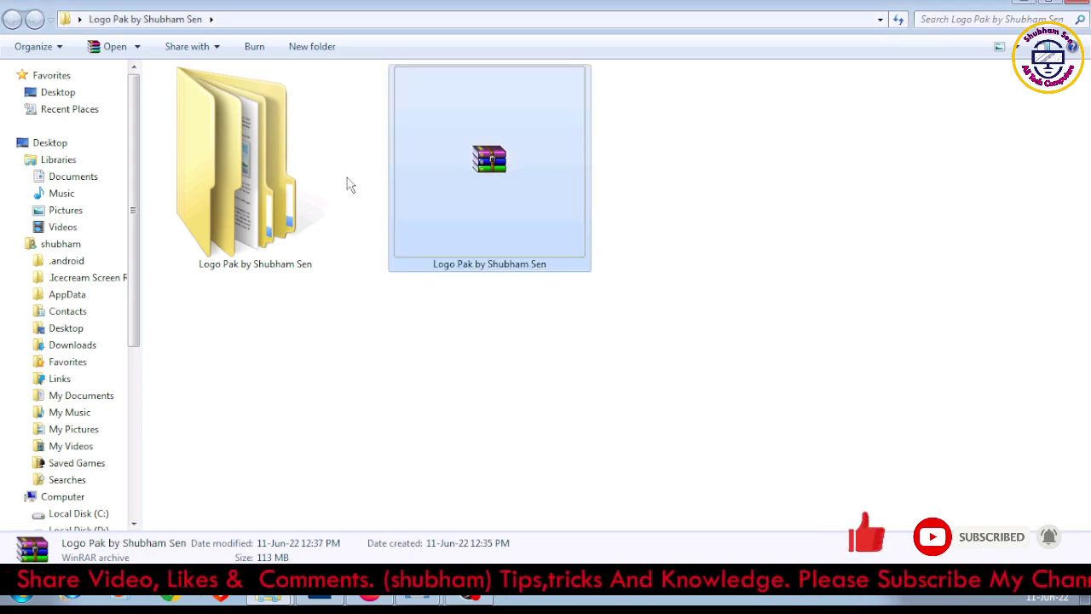
Step: Open Stereo Rocket Logo-01 PSD from the elements-stereo-rocket-logo > Stereo Rocket Logo folder
{"action": "double_click", "coordinate": [267, 165]}
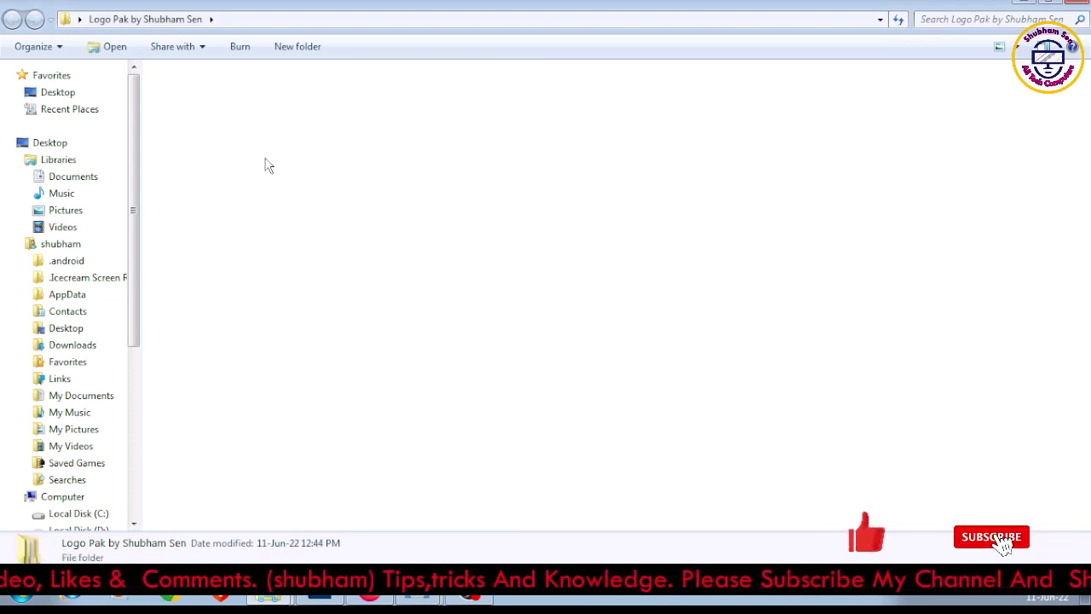
{"action": "scroll", "coordinate": [136, 92], "scroll_direction": "up", "scroll_amount": 3}
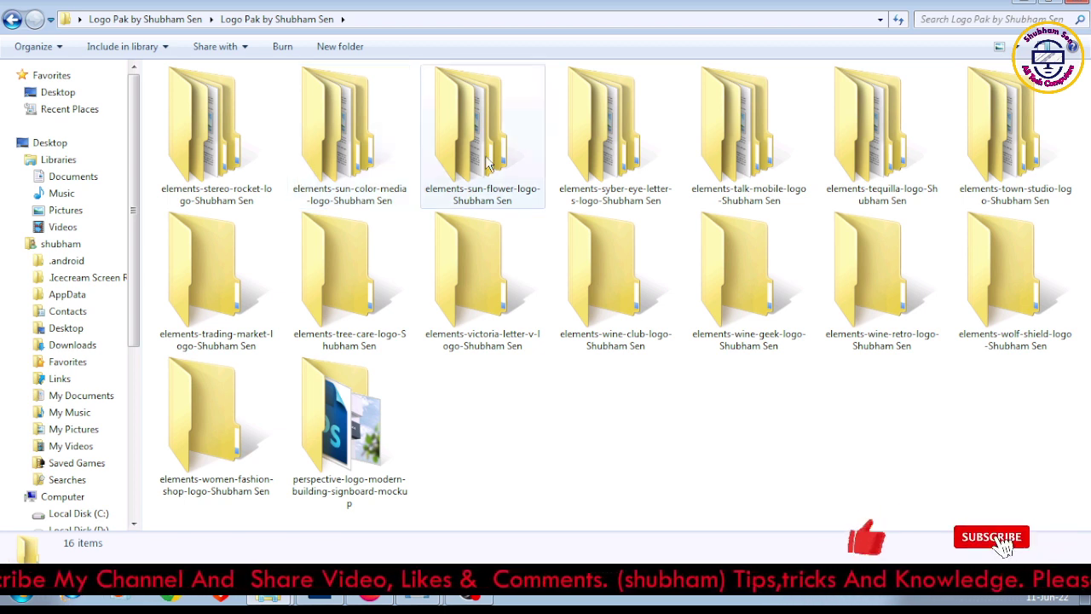
{"action": "double_click", "coordinate": [221, 147]}
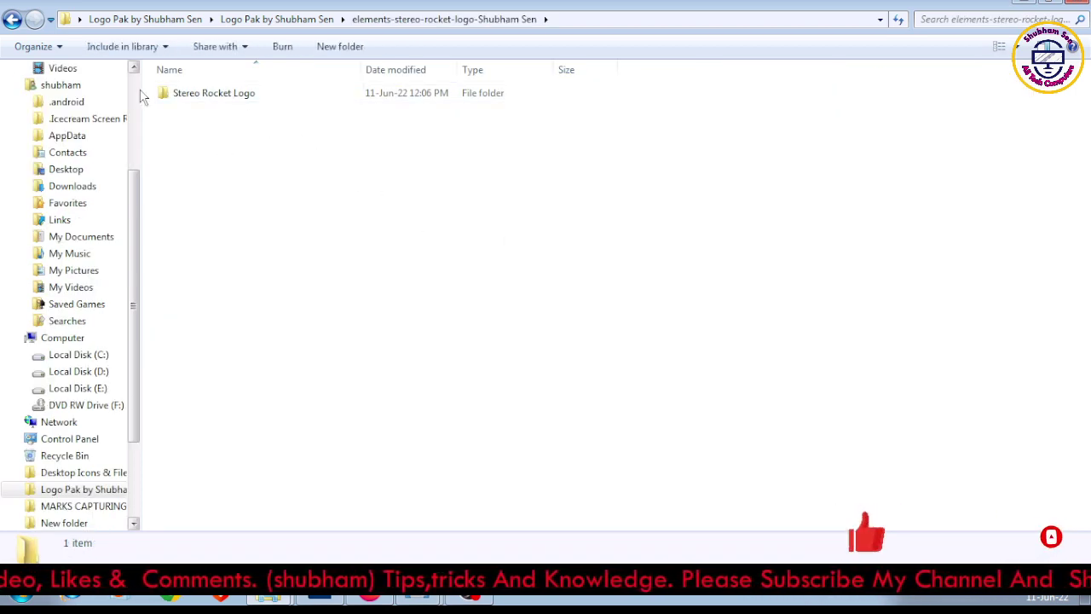
{"action": "left_click", "coordinate": [216, 99]}
{"action": "double_click", "coordinate": [217, 101]}
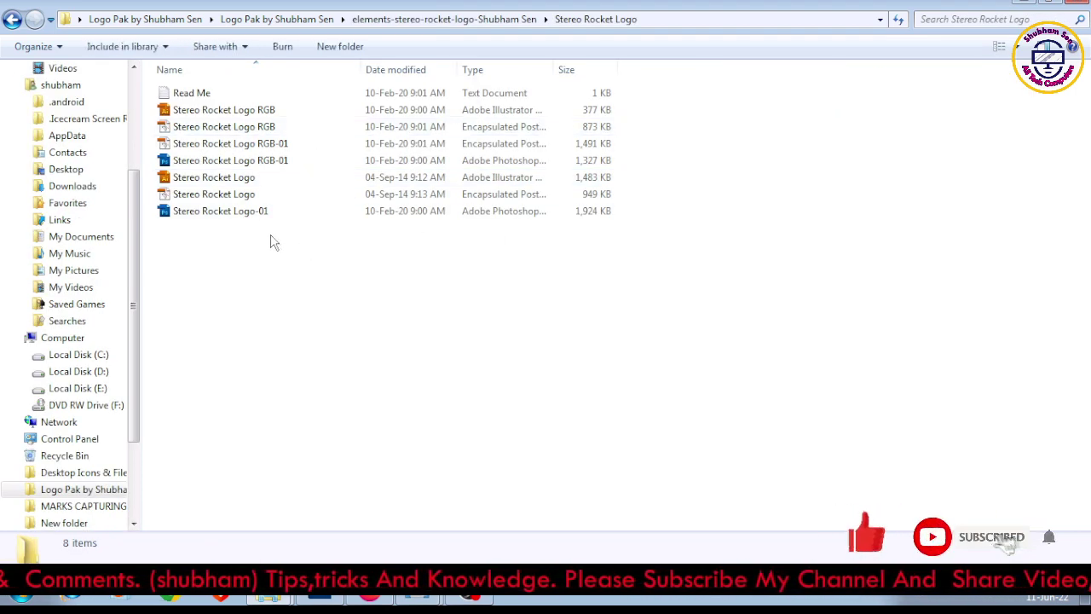
{"action": "left_click", "coordinate": [255, 215]}
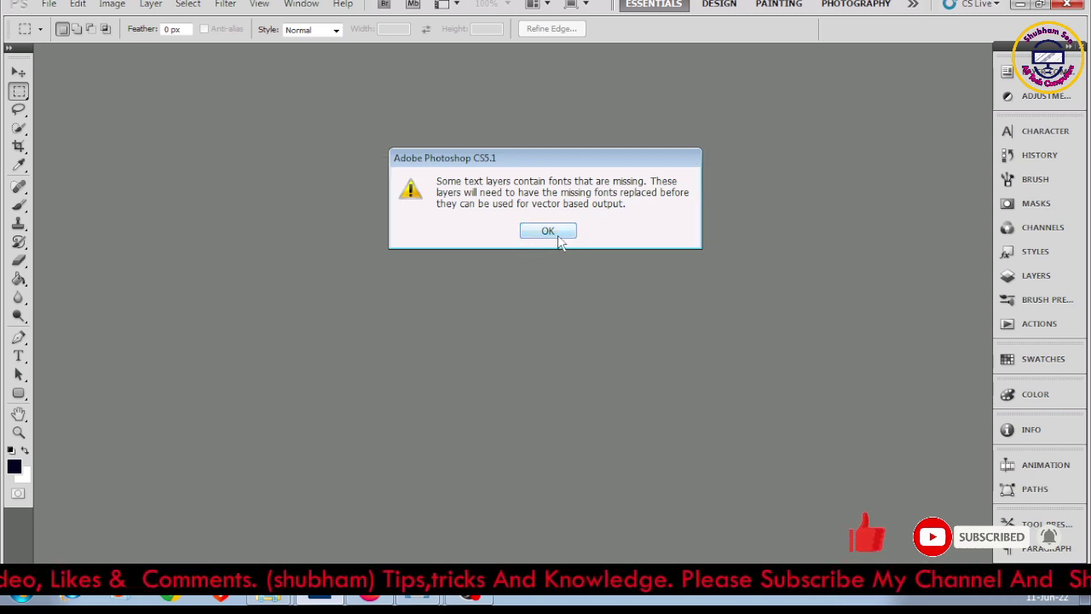
Step: Dismiss the missing-fonts warning and toggle the tagline, STEREOROCKET text and icon group layers to identify them
{"action": "left_click", "coordinate": [559, 236]}
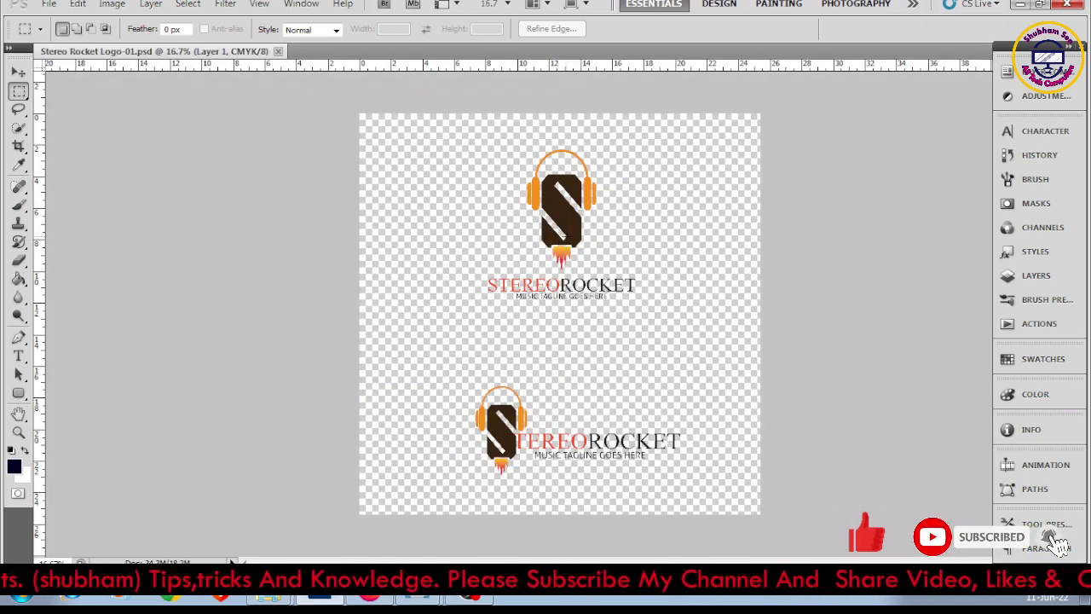
{"action": "key", "text": "v"}
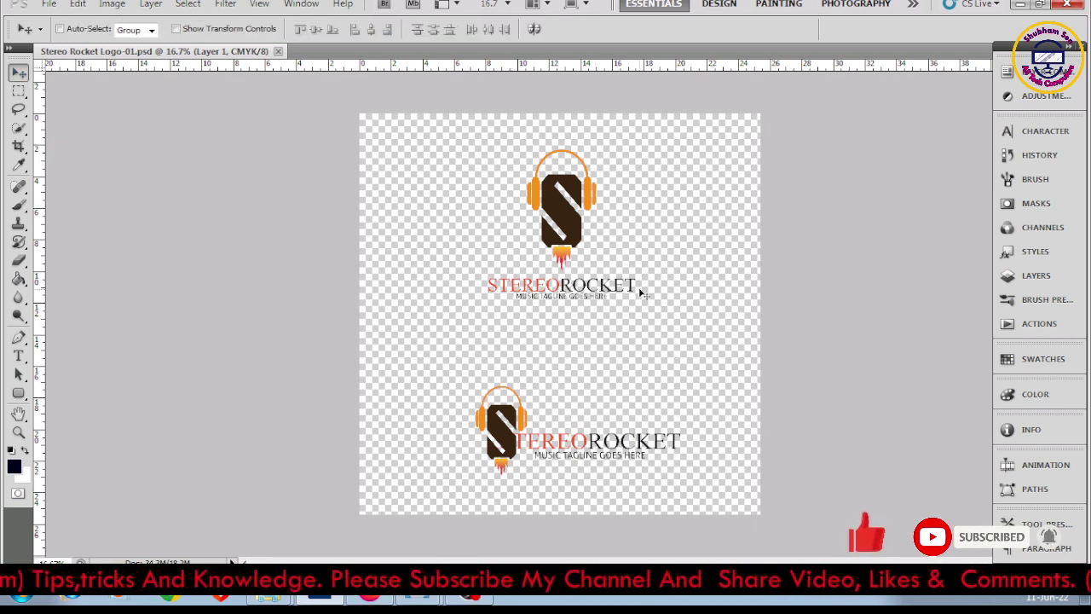
{"action": "left_click", "coordinate": [1035, 275]}
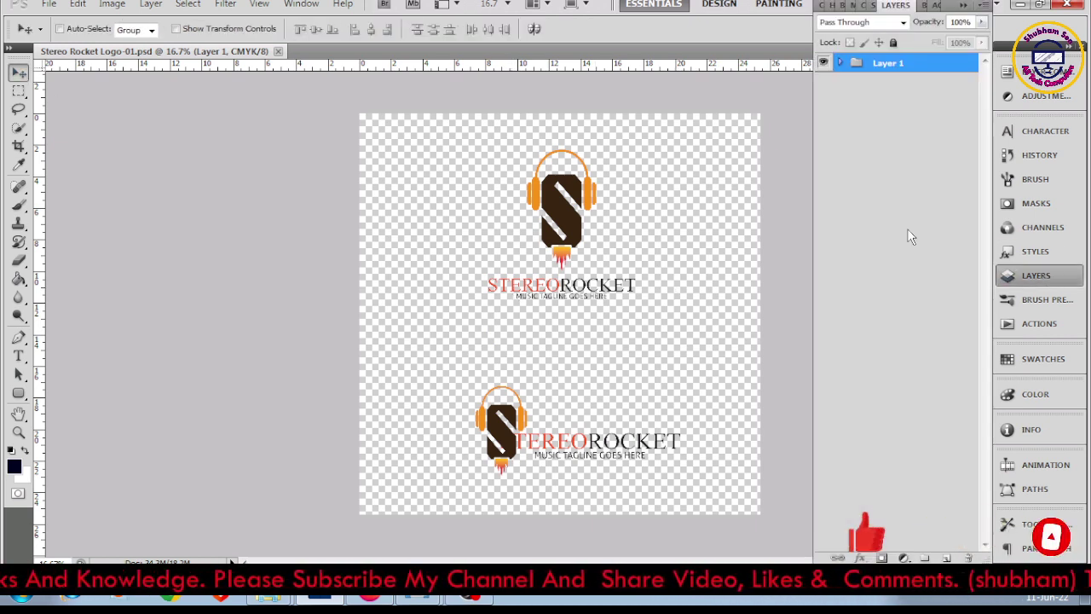
{"action": "left_click", "coordinate": [840, 63]}
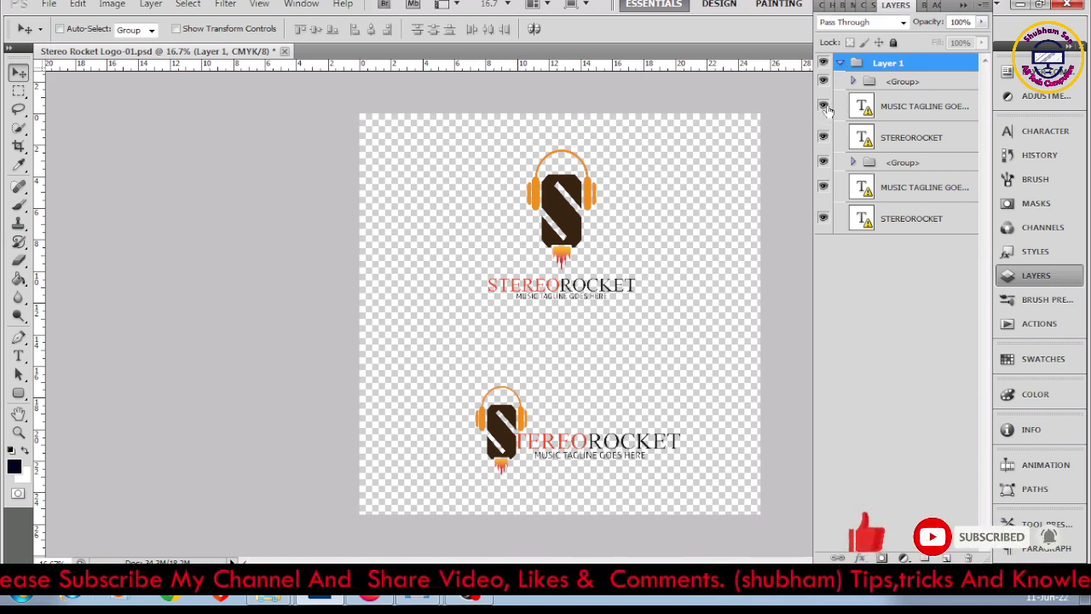
{"action": "left_click", "coordinate": [824, 106]}
{"action": "left_click", "coordinate": [823, 105]}
{"action": "left_click", "coordinate": [823, 138]}
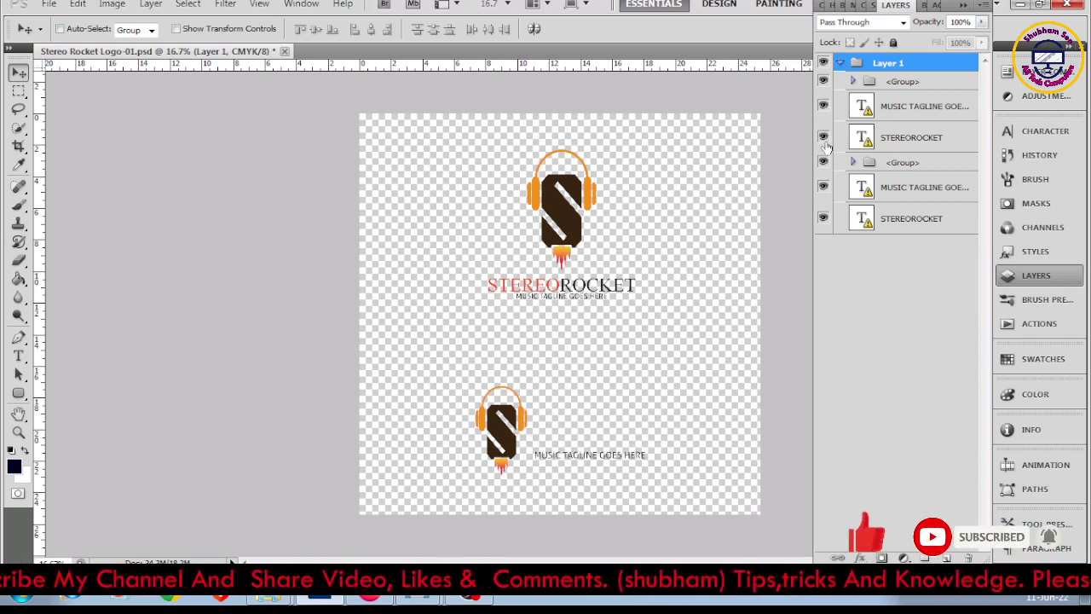
{"action": "left_click", "coordinate": [823, 137]}
{"action": "left_click", "coordinate": [824, 162]}
{"action": "left_click", "coordinate": [823, 161]}
Step: Expand the top logo group and check its S shape, headphones and rocket flame layers
{"action": "left_click", "coordinate": [853, 162]}
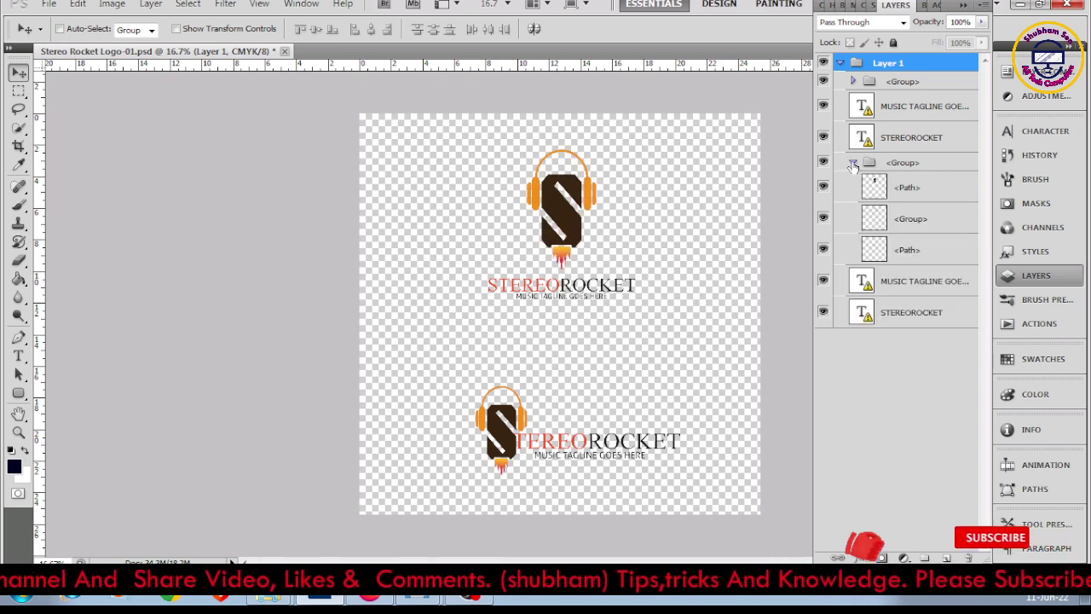
{"action": "left_click", "coordinate": [824, 187]}
{"action": "left_click", "coordinate": [823, 187]}
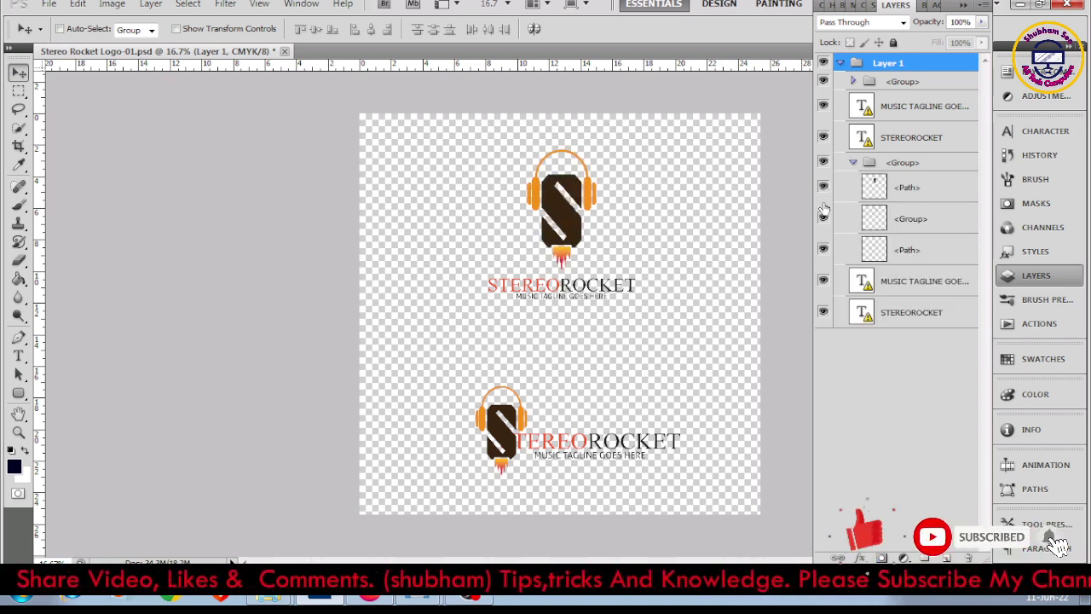
{"action": "left_click", "coordinate": [823, 218]}
{"action": "left_click", "coordinate": [823, 218]}
{"action": "left_click", "coordinate": [823, 250]}
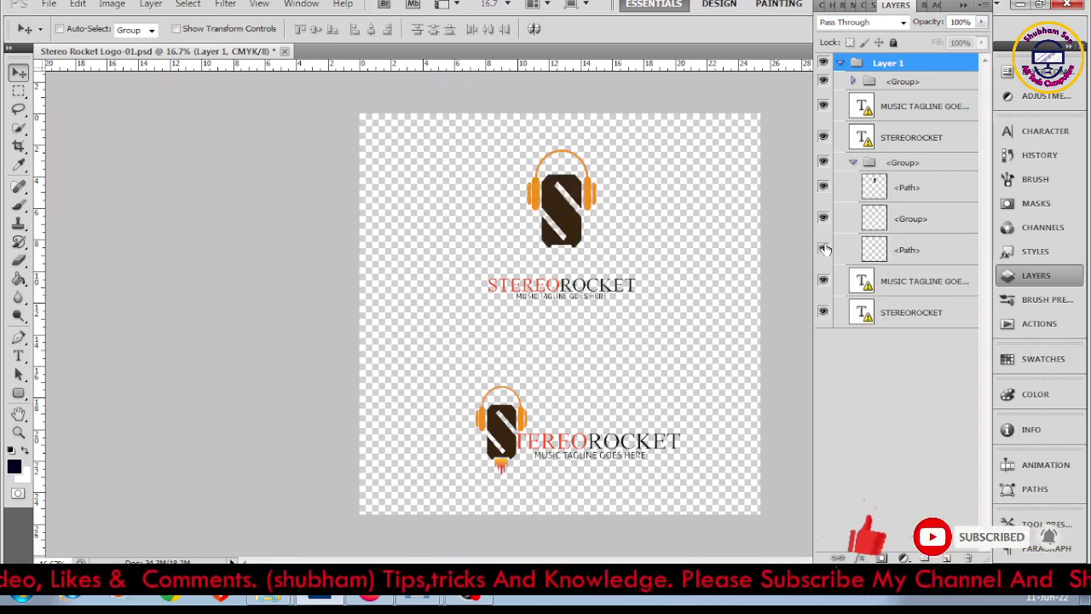
{"action": "left_click", "coordinate": [823, 249]}
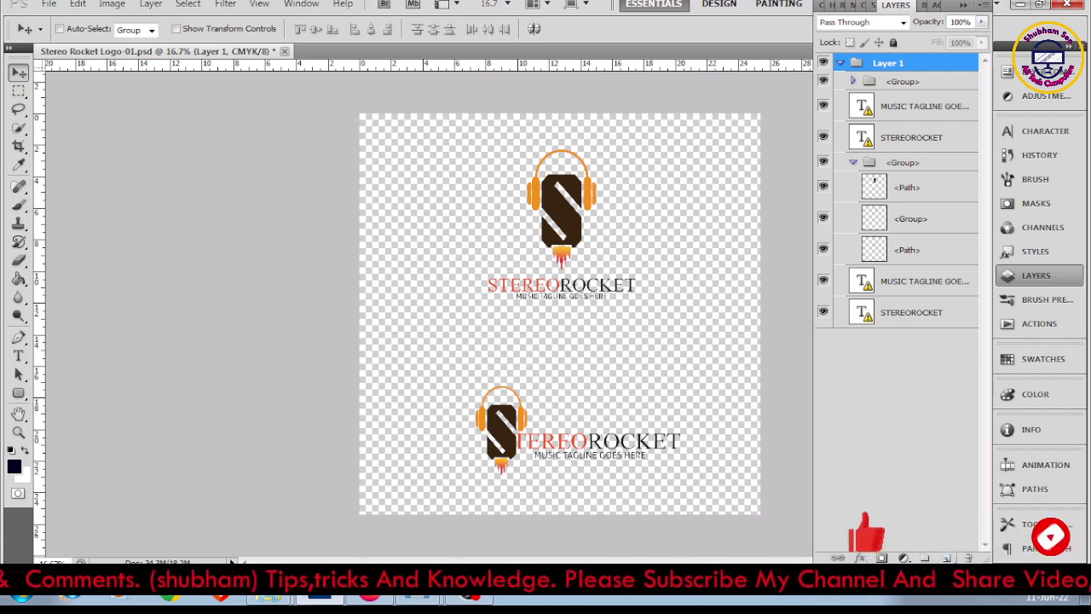
Step: Add a white-filled layer at the bottom of the stack, then close the document without saving
{"action": "key", "text": "ctrl+shift+alt+n"}
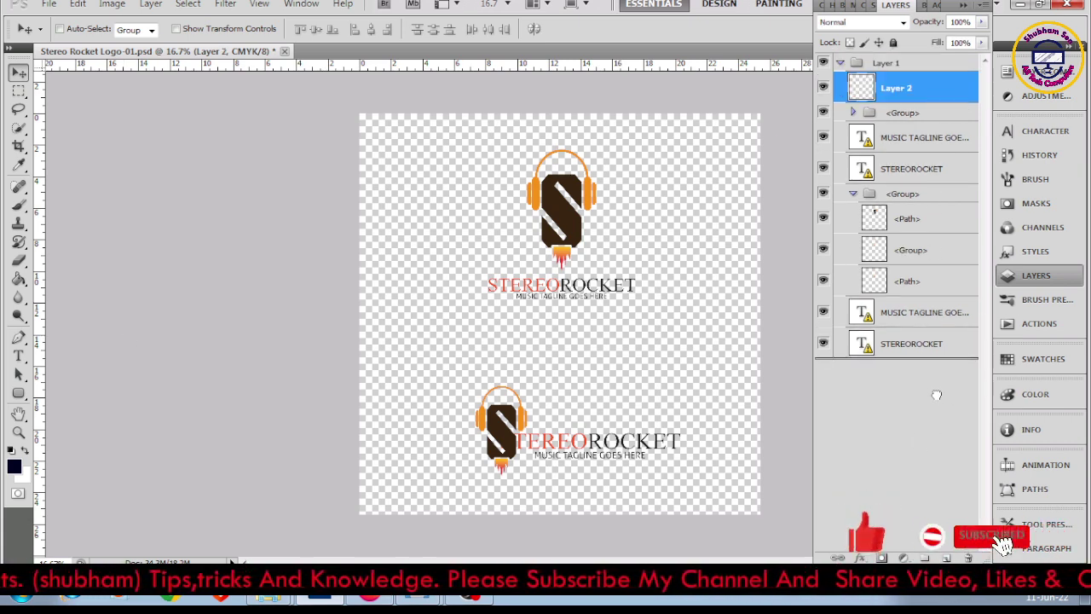
{"action": "left_click_drag", "start_coordinate": [936, 395], "coordinate": [936, 394]}
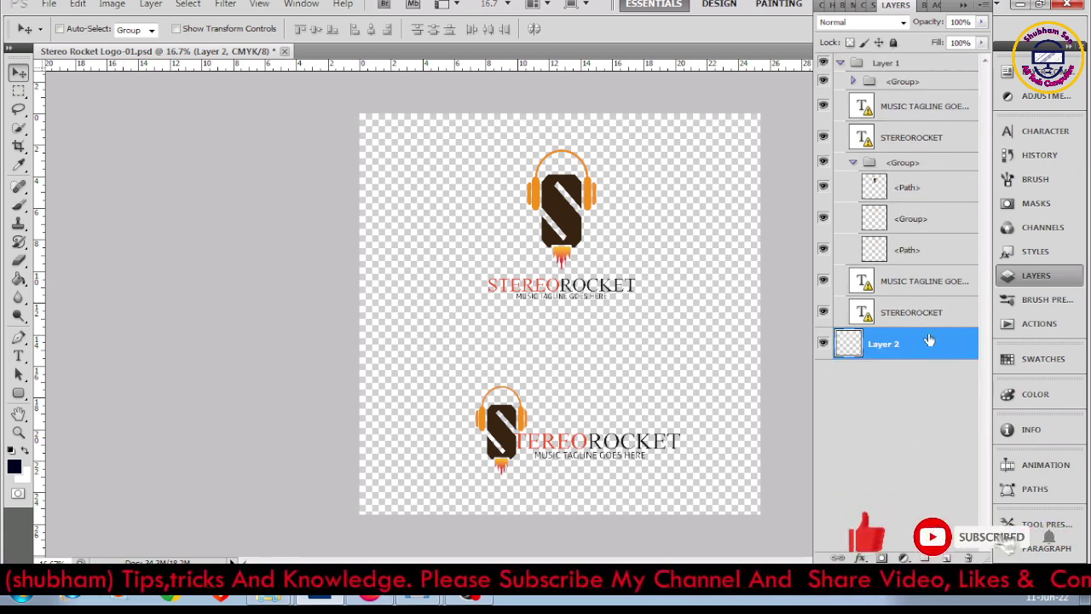
{"action": "left_click", "coordinate": [19, 279]}
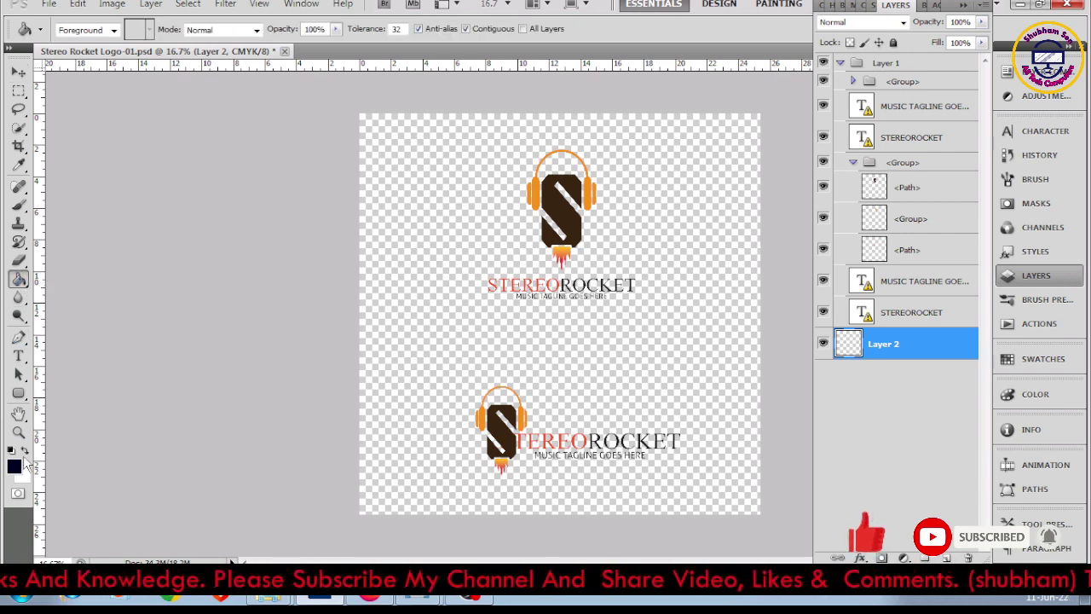
{"action": "left_click", "coordinate": [24, 453]}
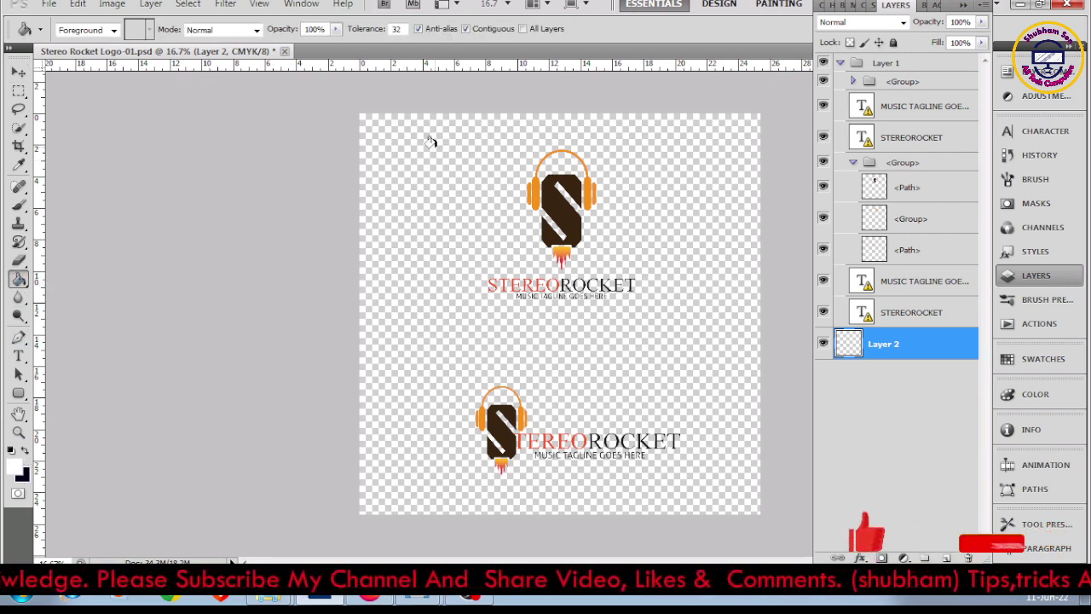
{"action": "left_click", "coordinate": [432, 142]}
{"action": "left_click", "coordinate": [19, 73]}
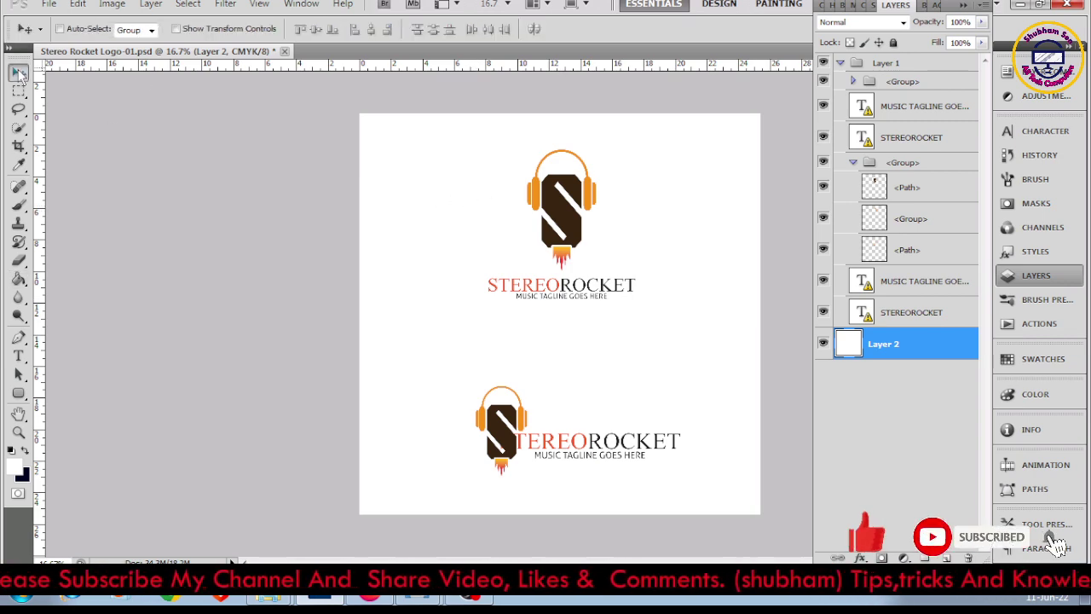
{"action": "key", "text": "ctrl+w"}
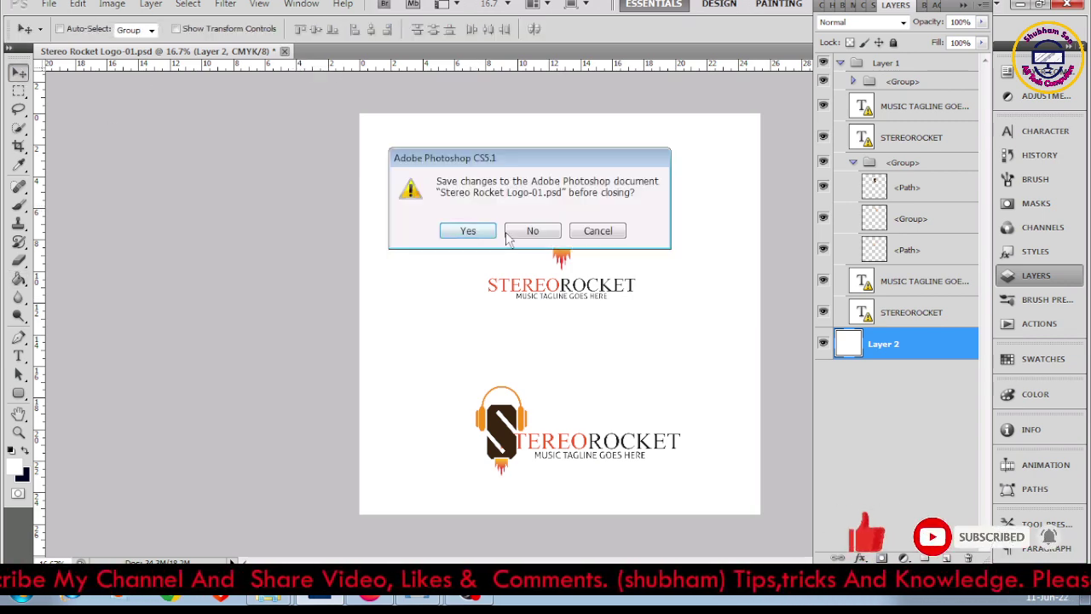
{"action": "left_click", "coordinate": [508, 235]}
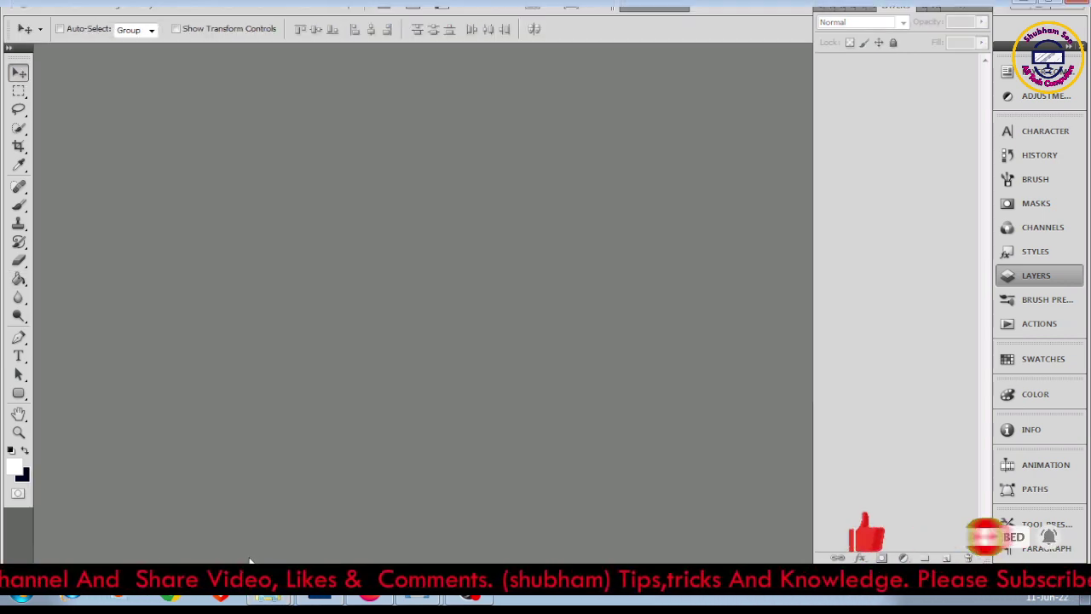
Step: Open Sun Color Media Logo-01.psd from the elements-sun-color-media-logo > Sun Color Media Logo folder
{"action": "left_click", "coordinate": [268, 596]}
{"action": "key", "text": "BackSpace"}
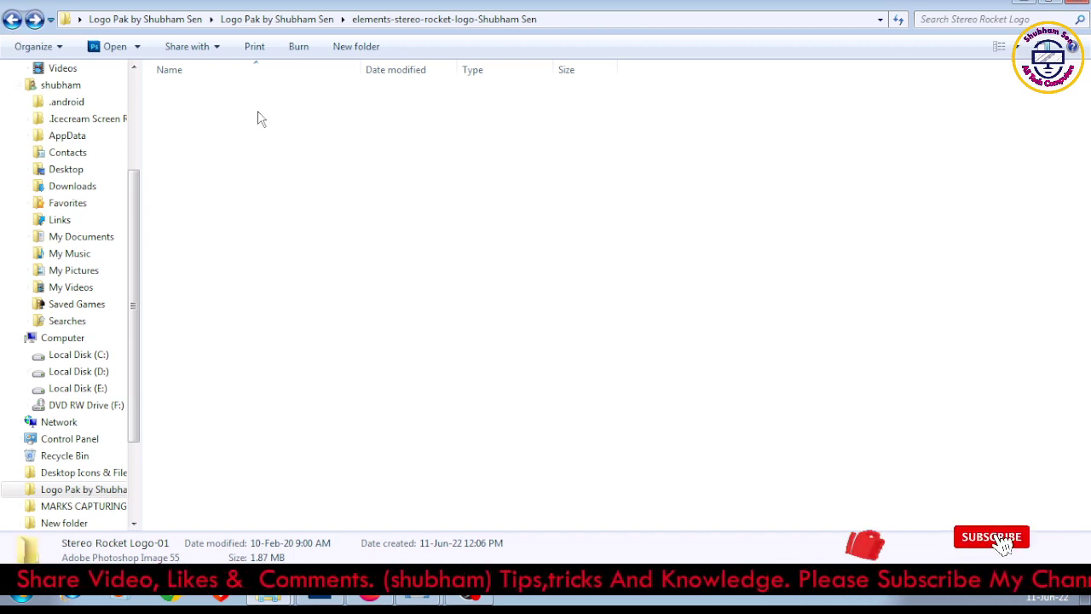
{"action": "key", "text": "BackSpace"}
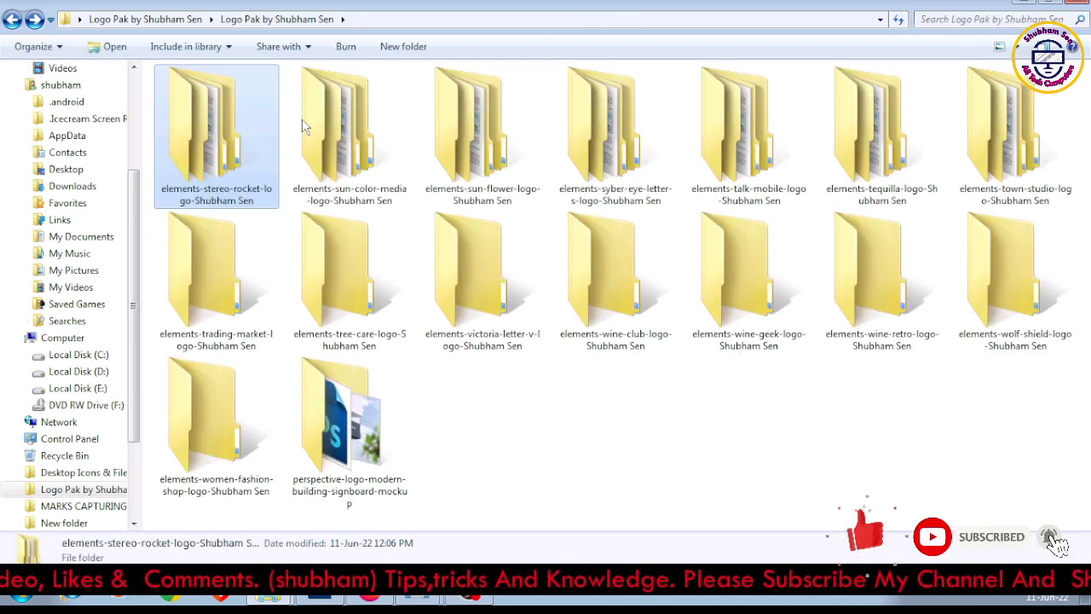
{"action": "double_click", "coordinate": [303, 124]}
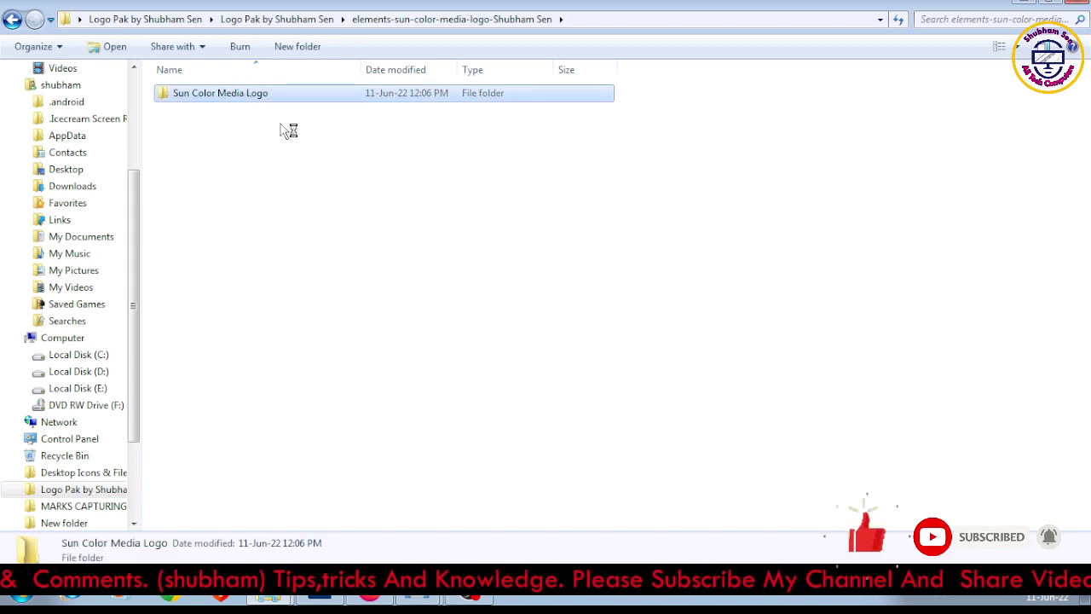
{"action": "key", "text": "Return"}
{"action": "left_click", "coordinate": [247, 194]}
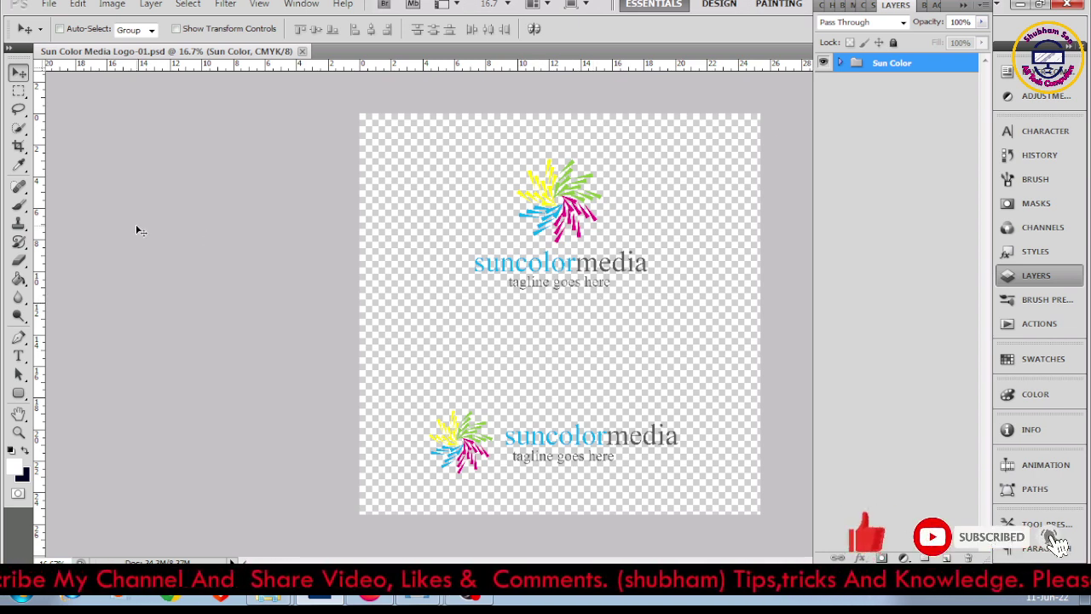
Step: Rasterize and paint-fill the suncolormedia text layer, then add a new layer above it
{"action": "left_click", "coordinate": [841, 63]}
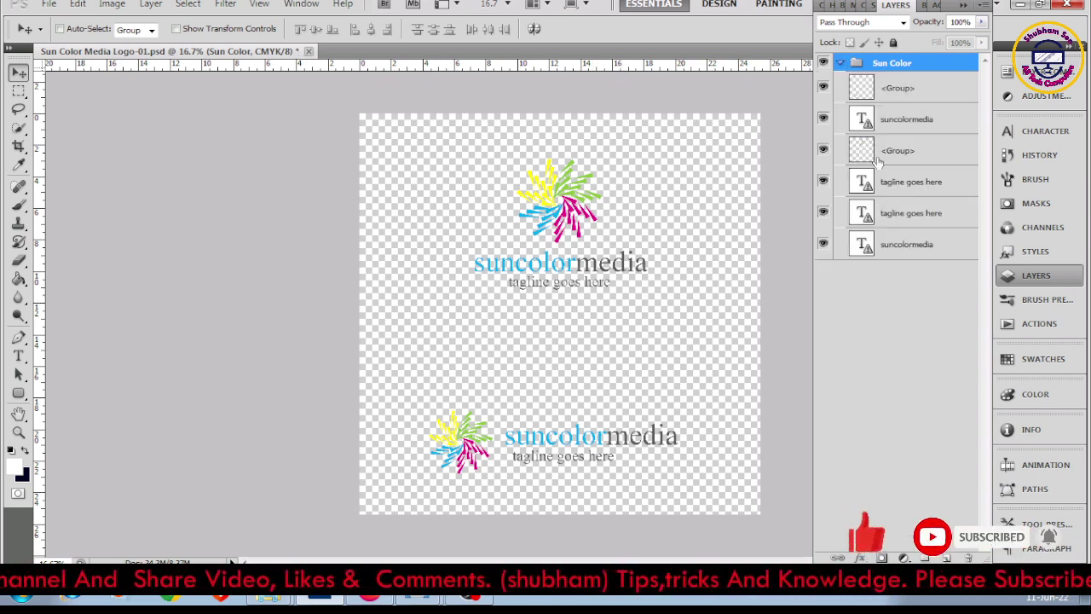
{"action": "left_click", "coordinate": [909, 245]}
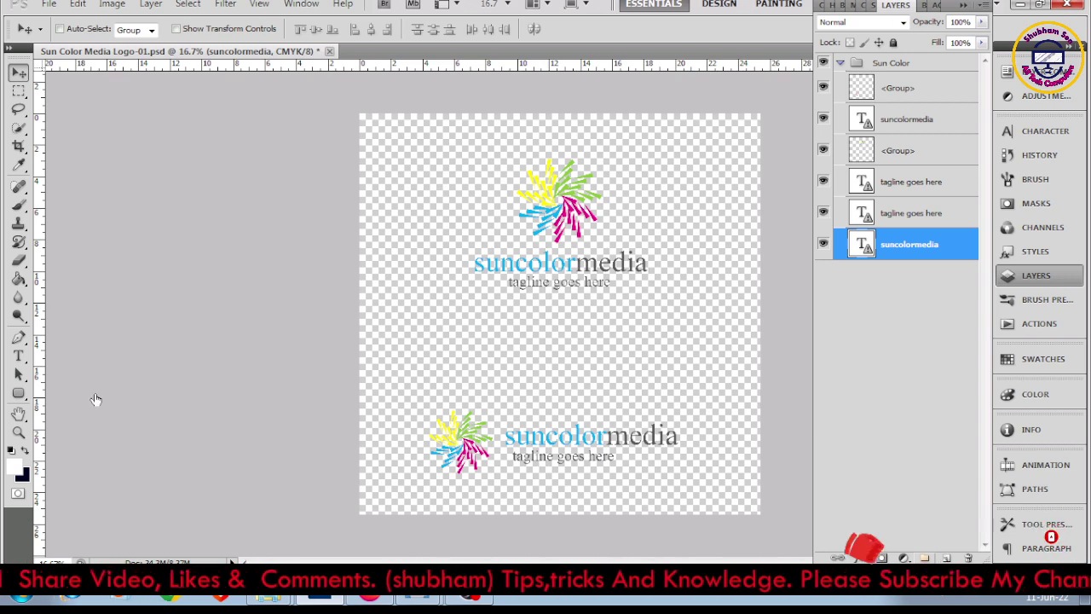
{"action": "left_click", "coordinate": [19, 279]}
{"action": "left_click", "coordinate": [421, 142]}
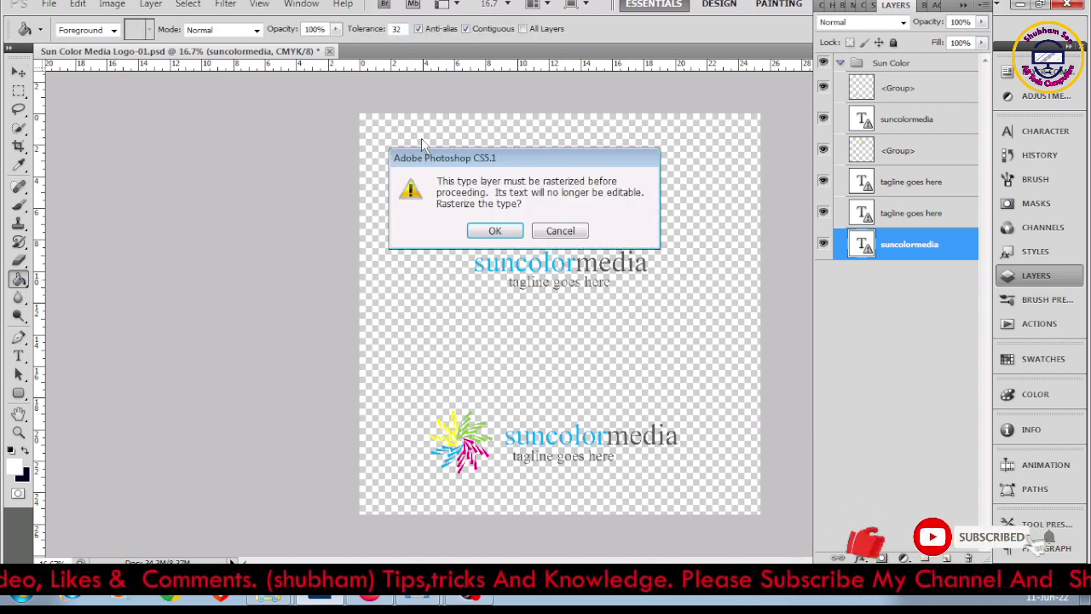
{"action": "left_click", "coordinate": [495, 231]}
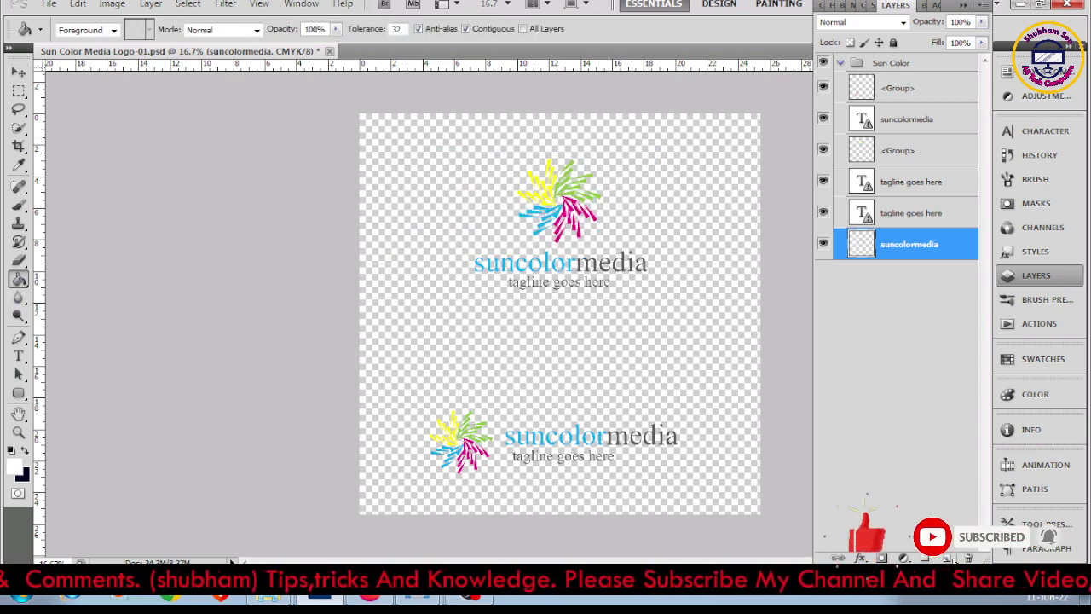
{"action": "left_click", "coordinate": [947, 559]}
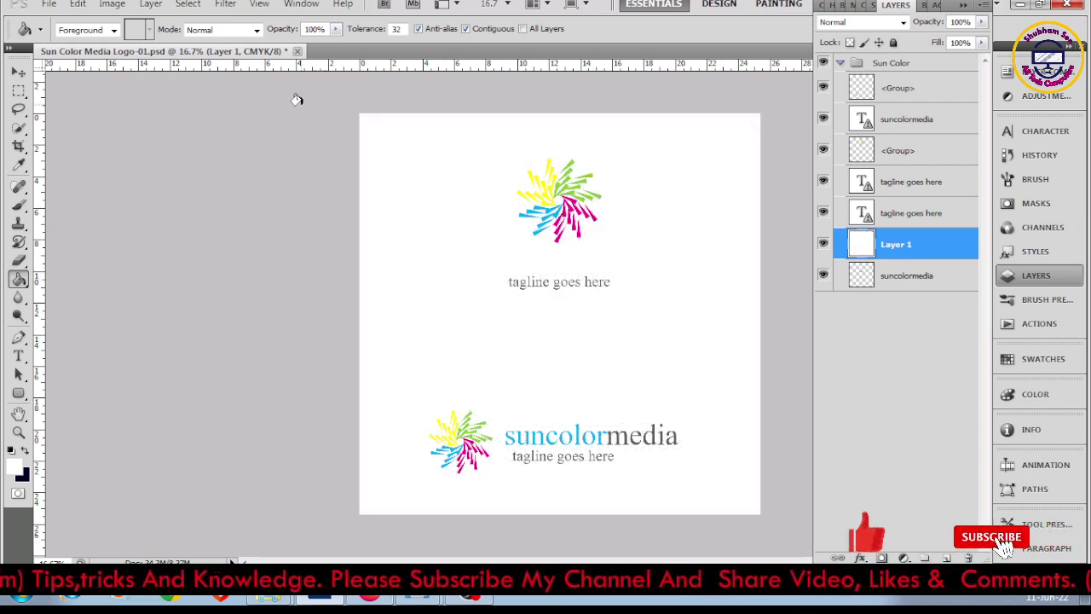
Step: Close the Sun Color Media document unsaved and open the syber-eye-letter-s logo folder in Explorer
{"action": "left_click", "coordinate": [297, 51]}
{"action": "left_click", "coordinate": [528, 231]}
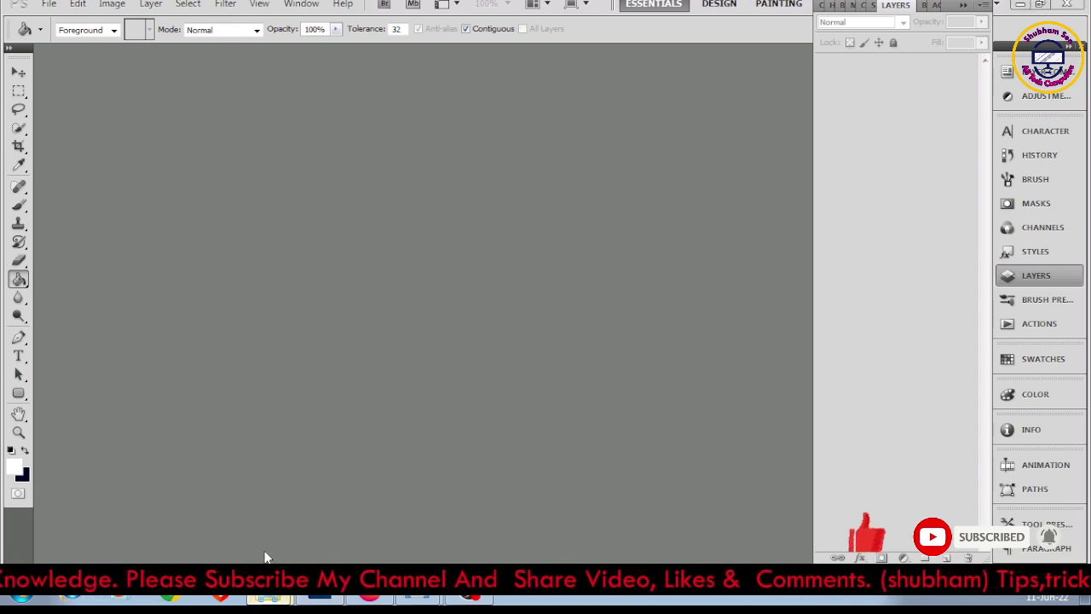
{"action": "left_click", "coordinate": [269, 597]}
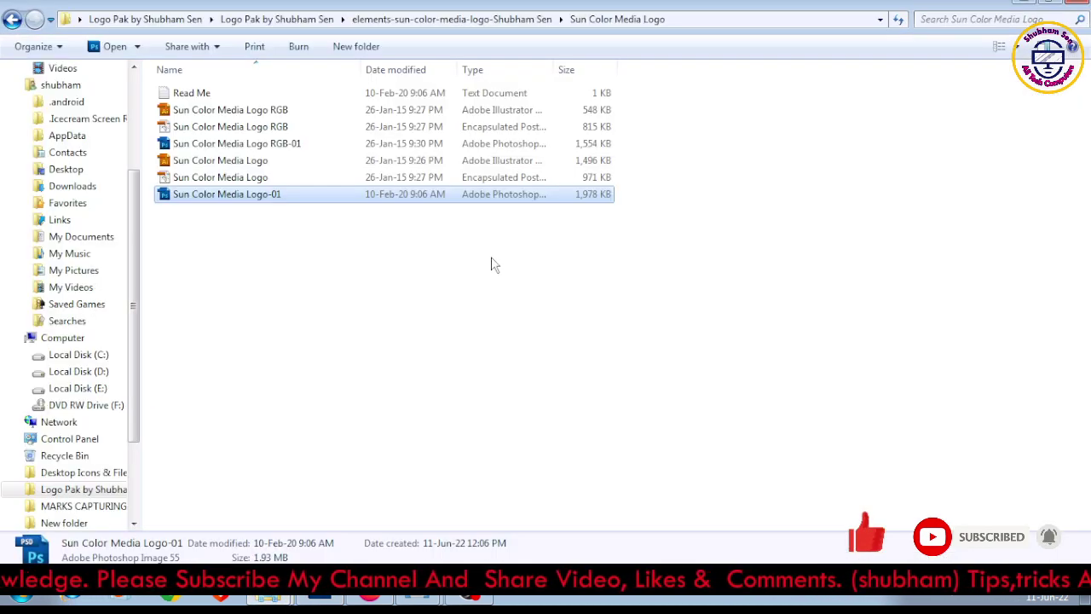
{"action": "key", "text": "BackSpace"}
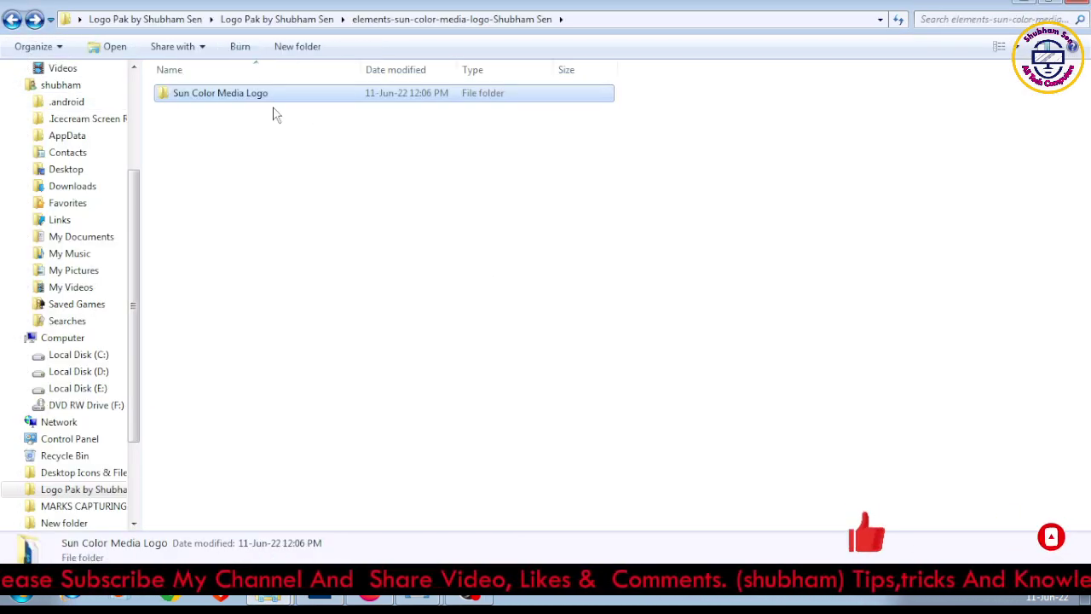
{"action": "key", "text": "BackSpace"}
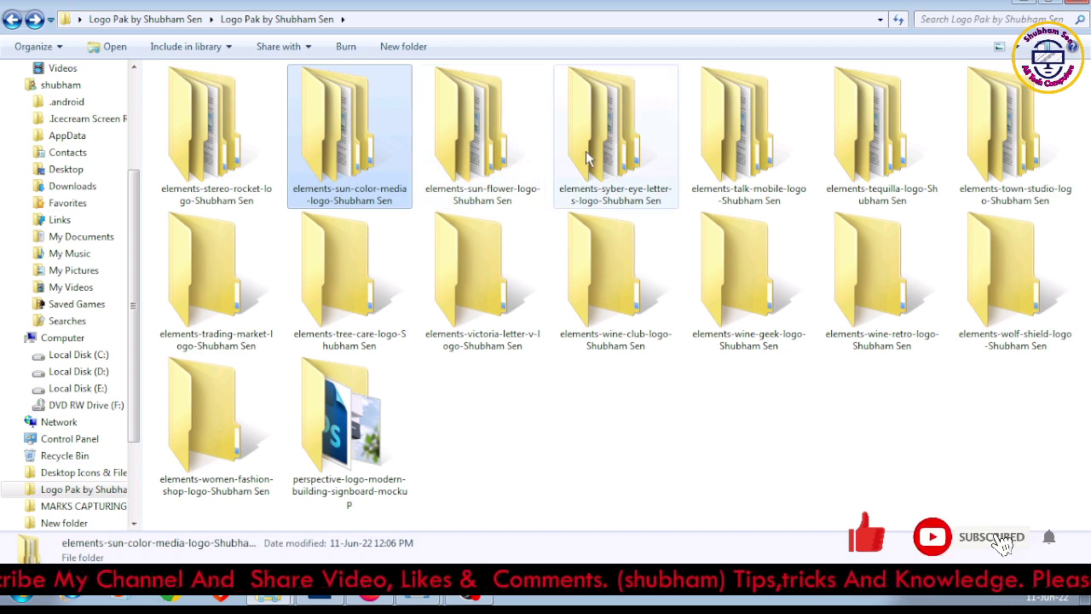
{"action": "double_click", "coordinate": [597, 137]}
Step: Open Syber Eye Logo-01.psd from the Syber Eye Logo subfolder, inspect its two logos, and close it
{"action": "double_click", "coordinate": [226, 96]}
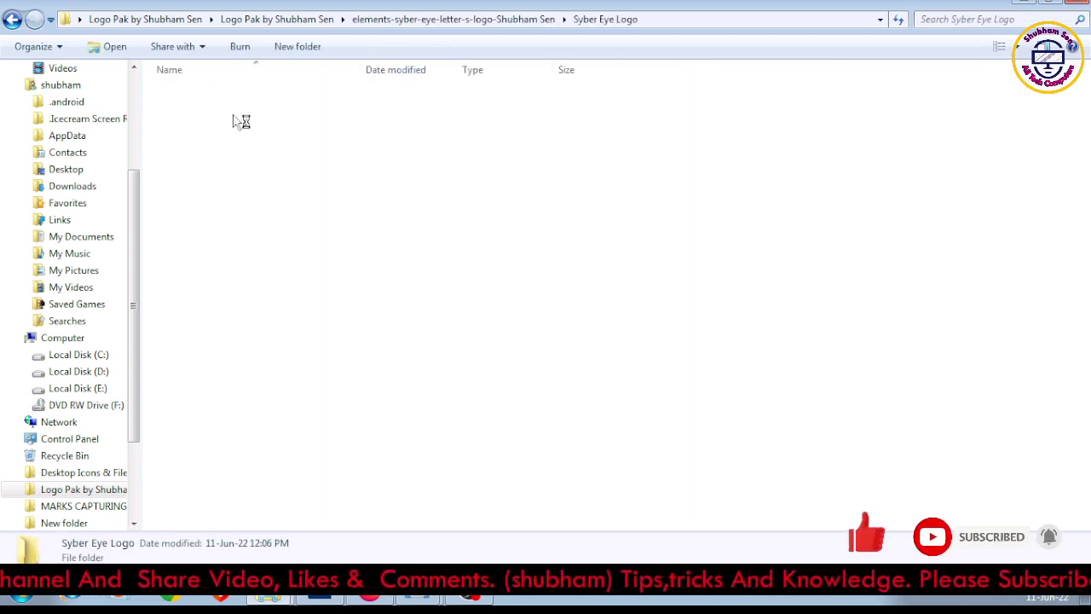
{"action": "double_click", "coordinate": [248, 195]}
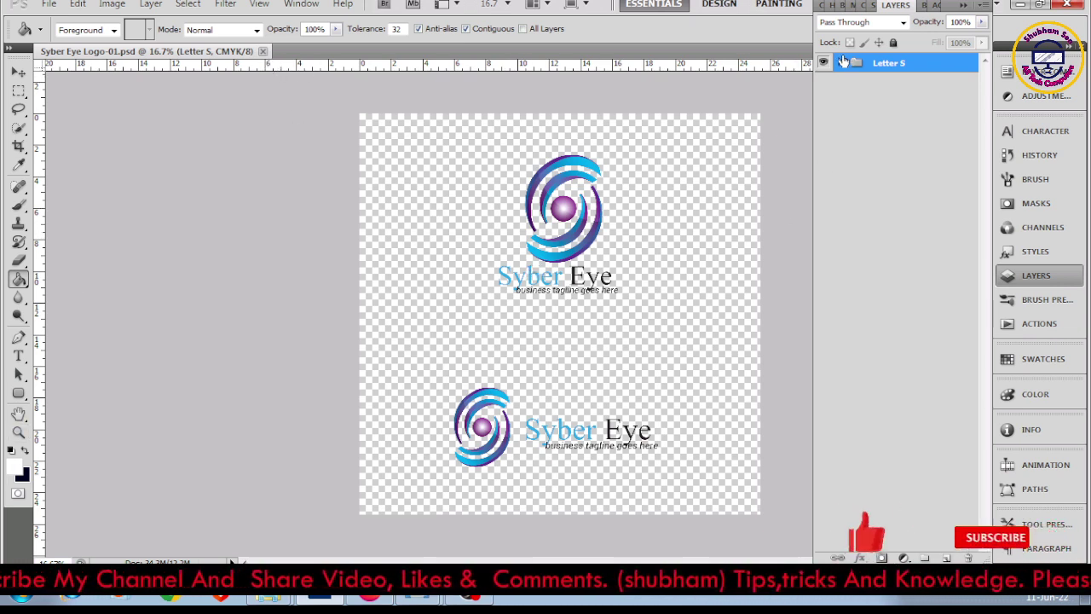
{"action": "key", "text": "ctrl+w"}
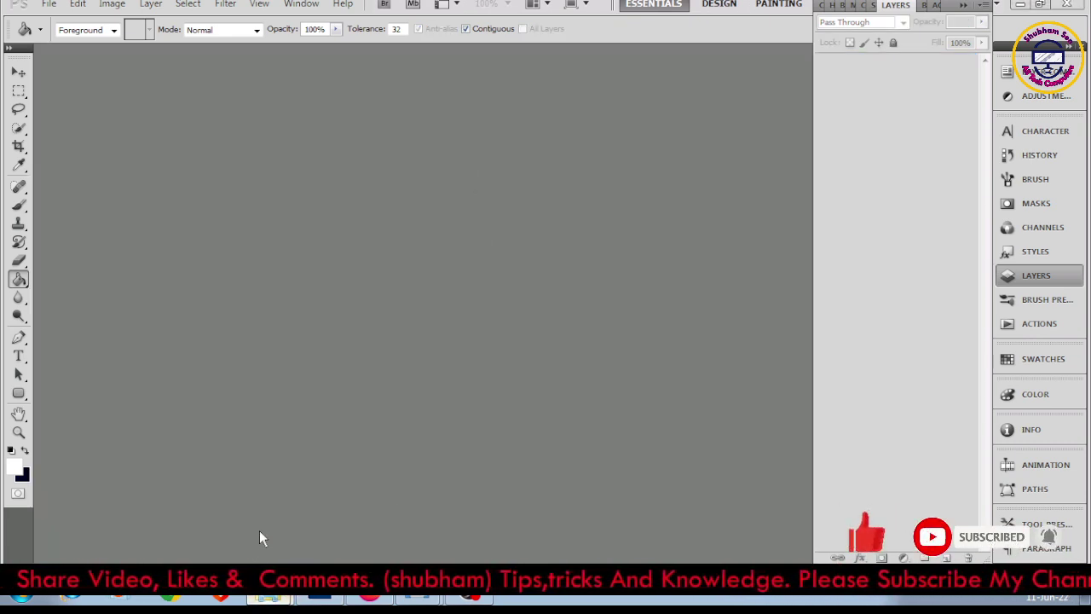
Step: Open Ditcoin Logo Design.psd from the perspective-logo-modern-building-signboard-mockup folder in Photoshop
{"action": "left_click", "coordinate": [268, 596]}
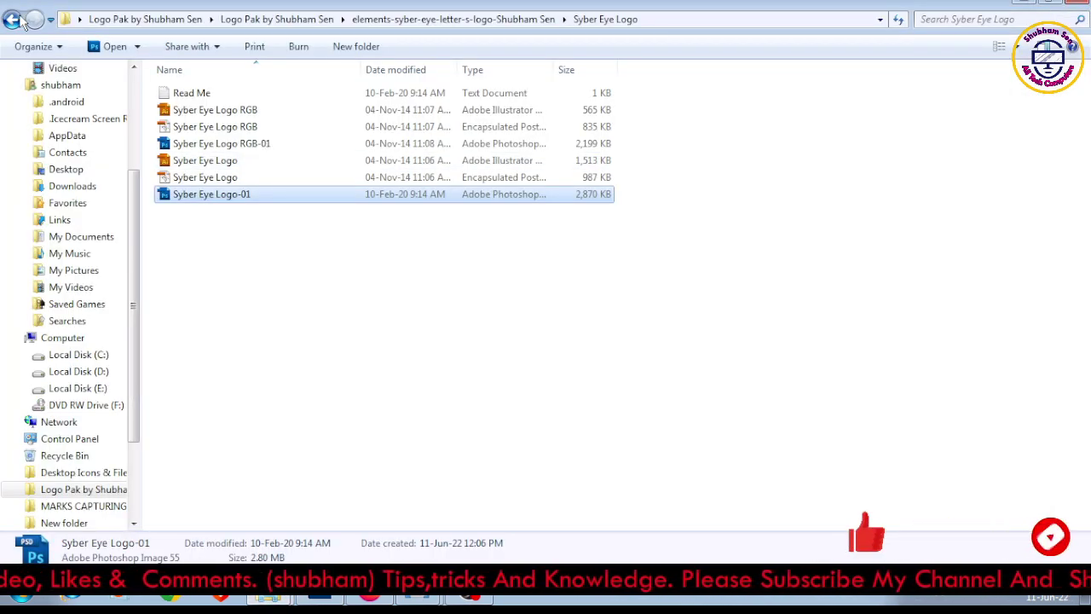
{"action": "left_click", "coordinate": [12, 19]}
{"action": "left_click", "coordinate": [12, 19]}
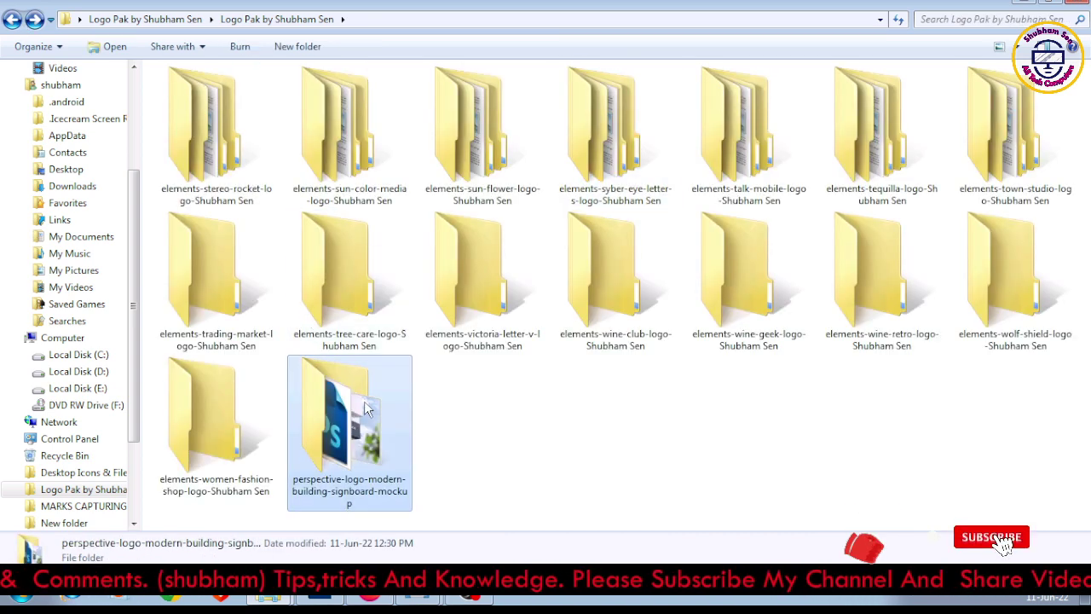
{"action": "double_click", "coordinate": [364, 402]}
{"action": "left_click", "coordinate": [324, 128]}
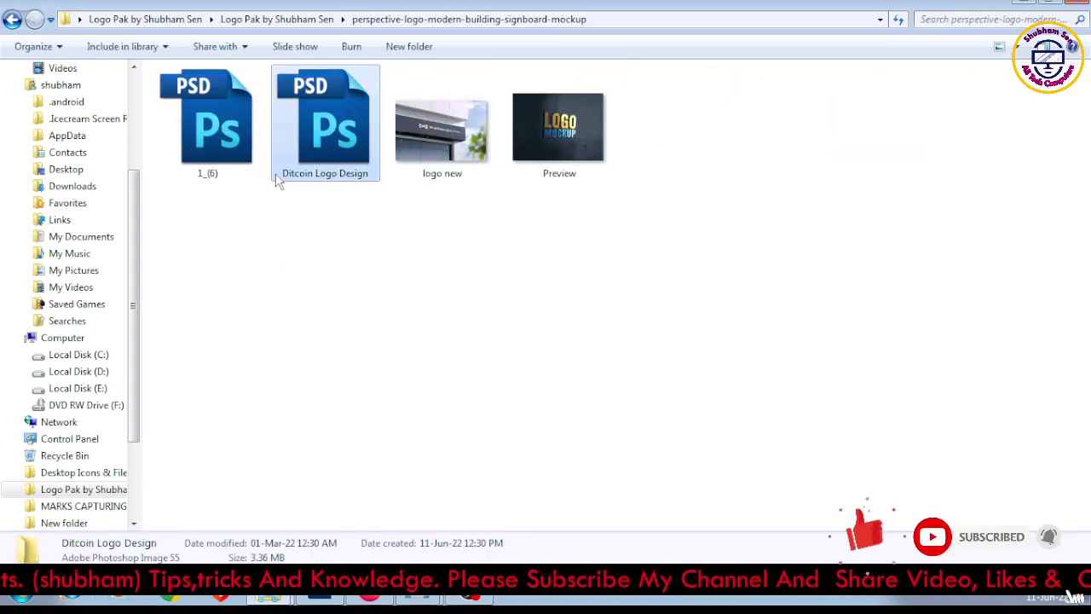
{"action": "double_click", "coordinate": [213, 128]}
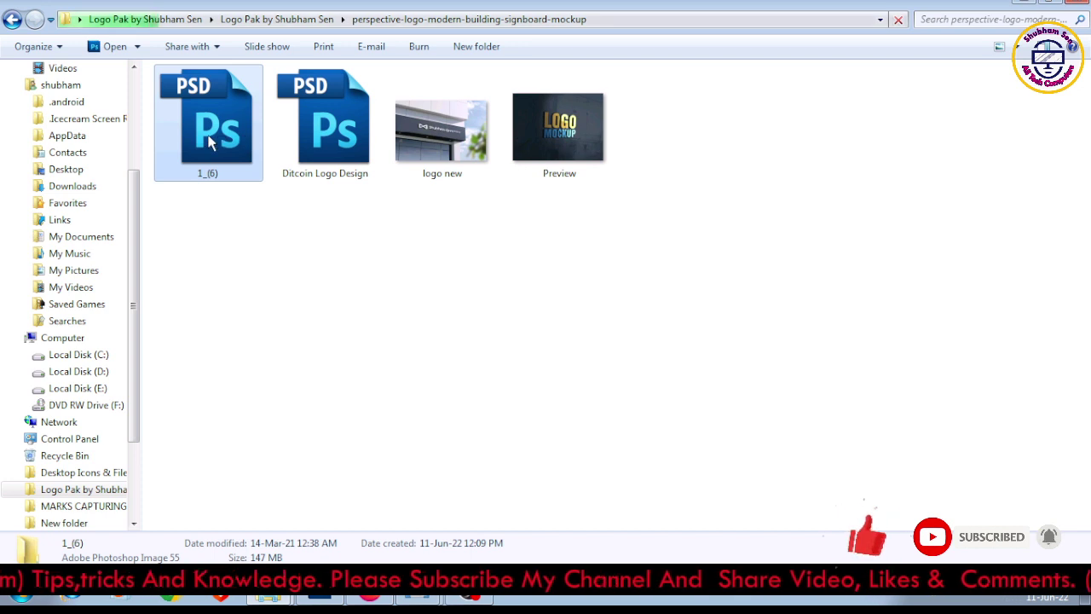
{"action": "left_click", "coordinate": [311, 140]}
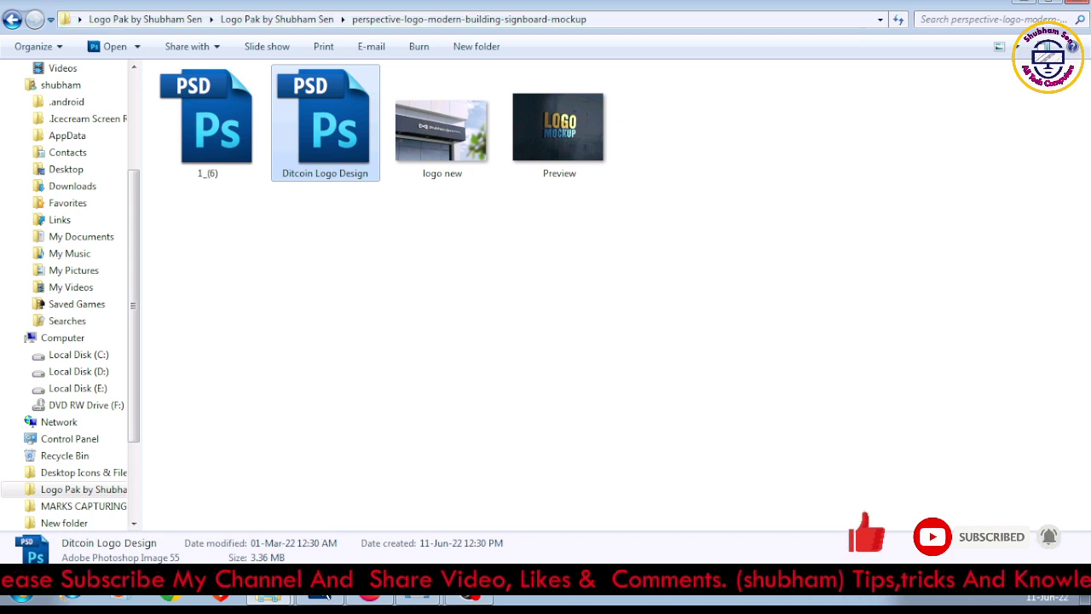
{"action": "left_click", "coordinate": [320, 597]}
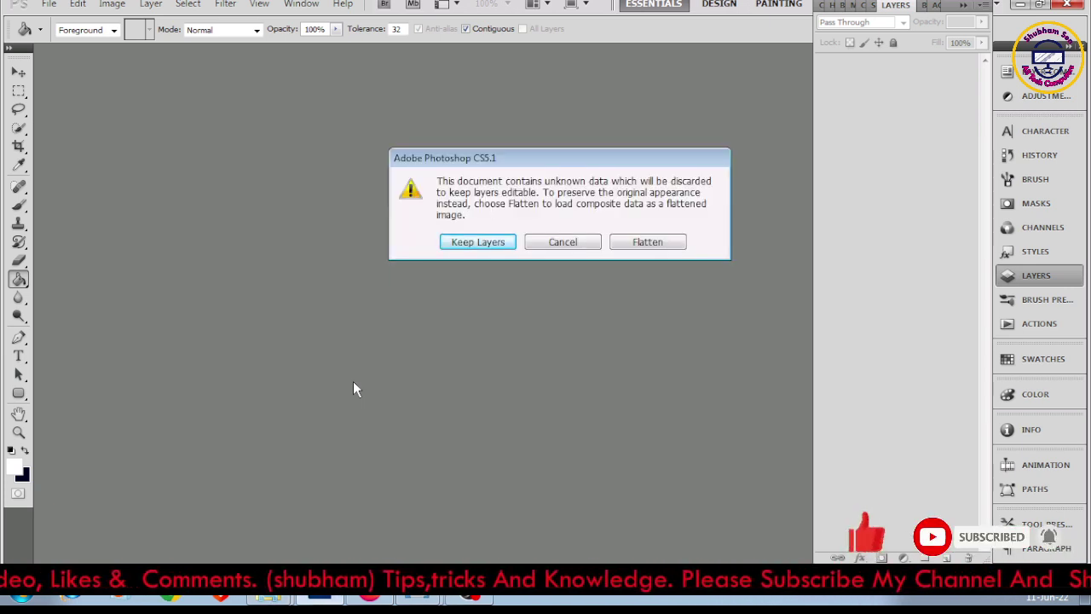
Step: Keep layers, dismiss the fonts warning, and toggle the Design group's Background and logo layers
{"action": "left_click", "coordinate": [458, 242]}
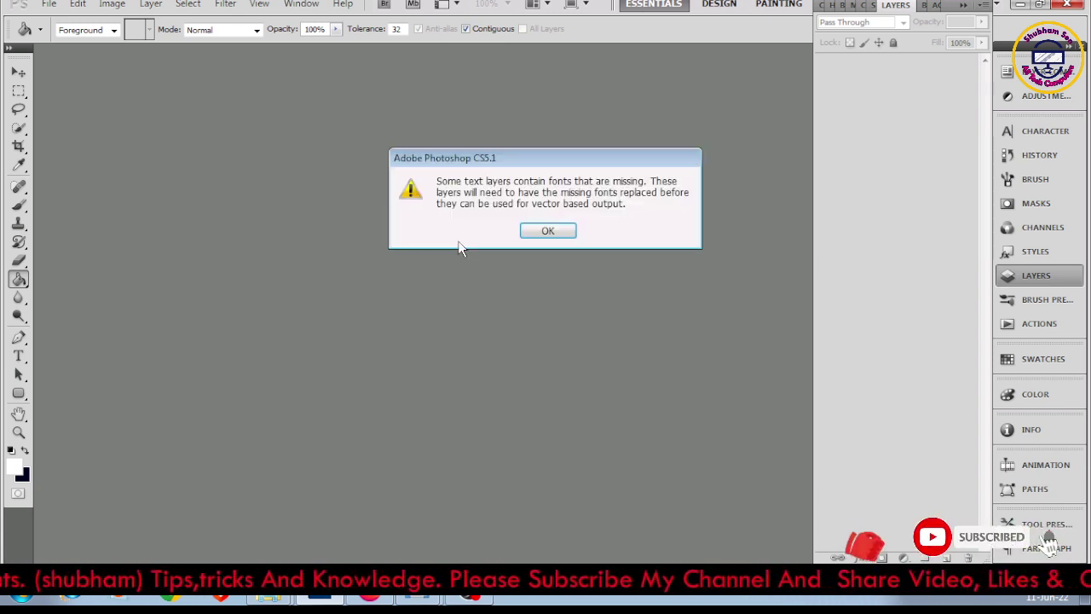
{"action": "left_click", "coordinate": [548, 231]}
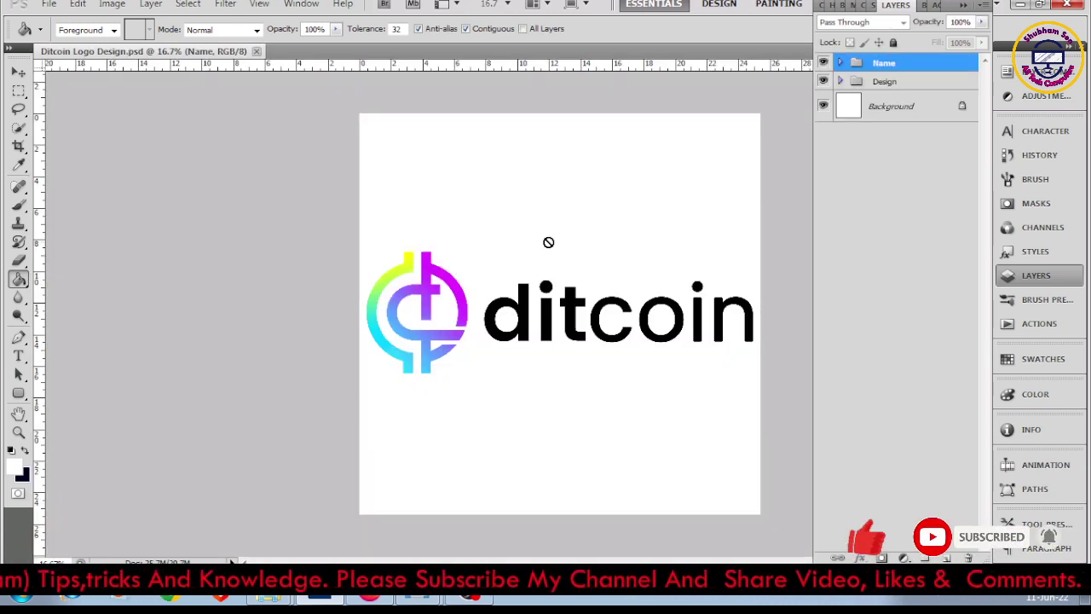
{"action": "left_click", "coordinate": [18, 72]}
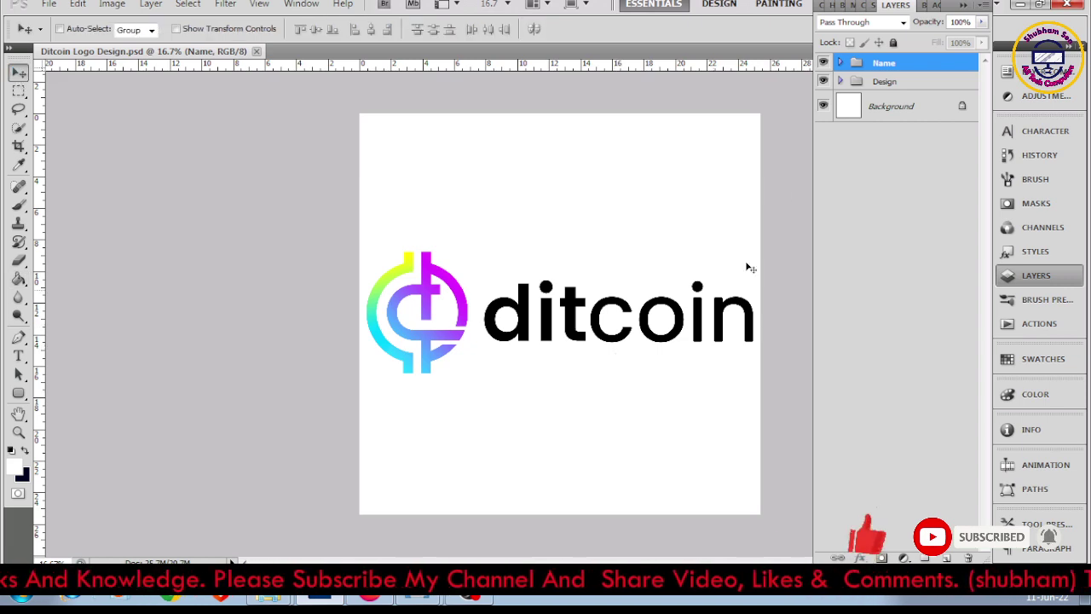
{"action": "left_click", "coordinate": [842, 81]}
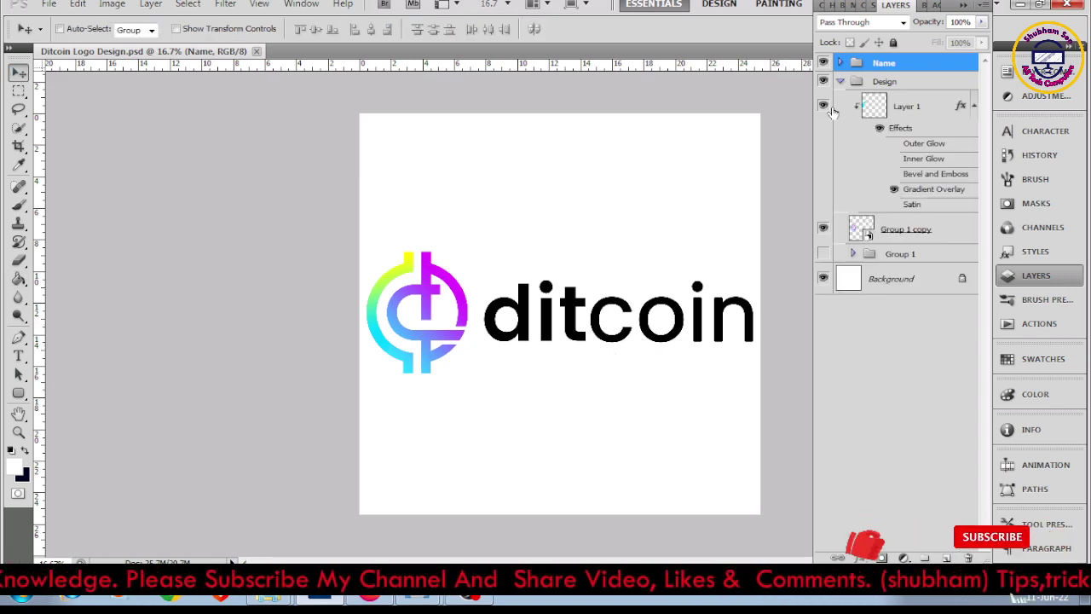
{"action": "left_click", "coordinate": [824, 279]}
{"action": "left_click", "coordinate": [823, 280]}
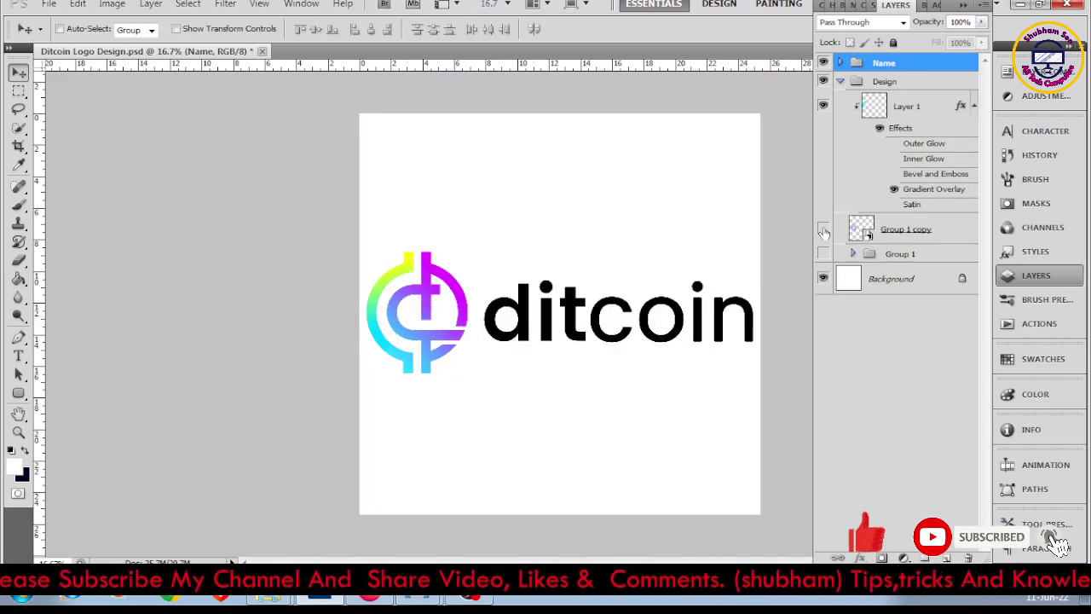
{"action": "left_click", "coordinate": [824, 230]}
{"action": "left_click", "coordinate": [823, 230]}
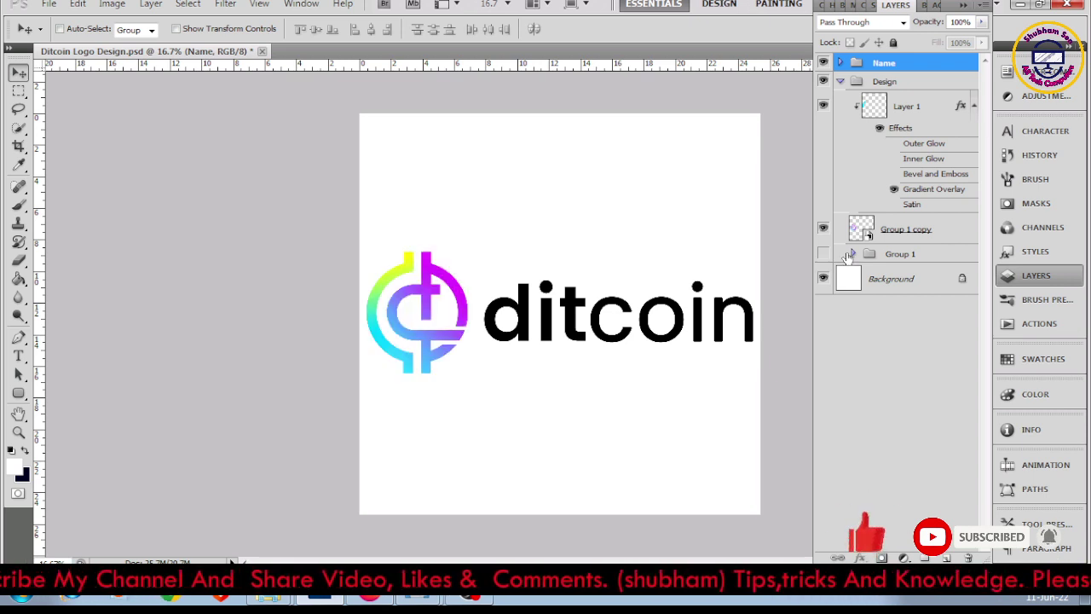
{"action": "left_click", "coordinate": [851, 254]}
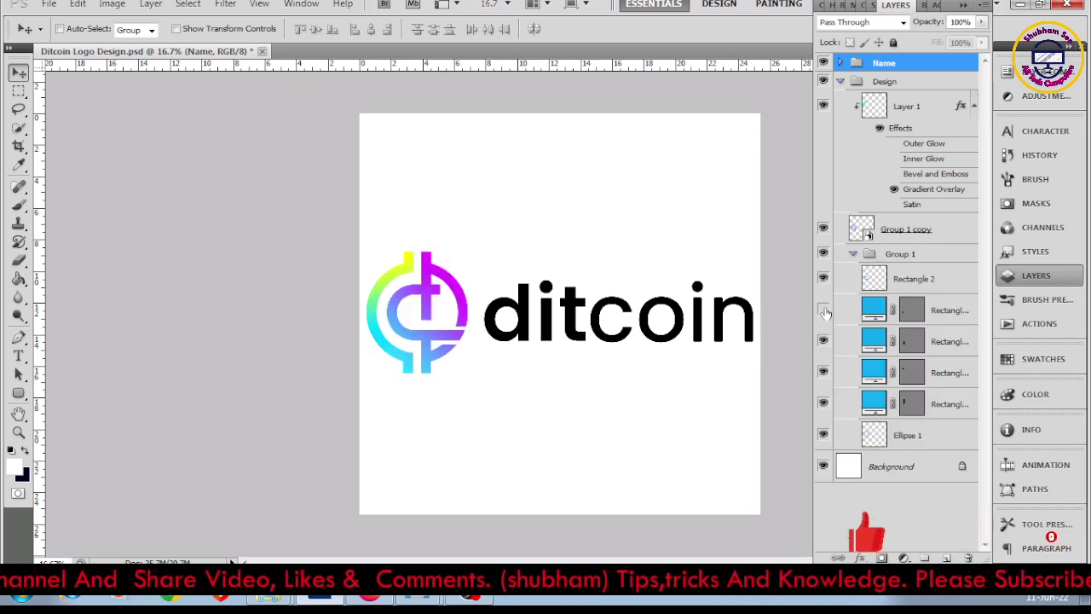
Step: Collapse and select the Design group, then close the Ditcoin document without saving
{"action": "left_click", "coordinate": [840, 85]}
{"action": "left_click", "coordinate": [866, 82]}
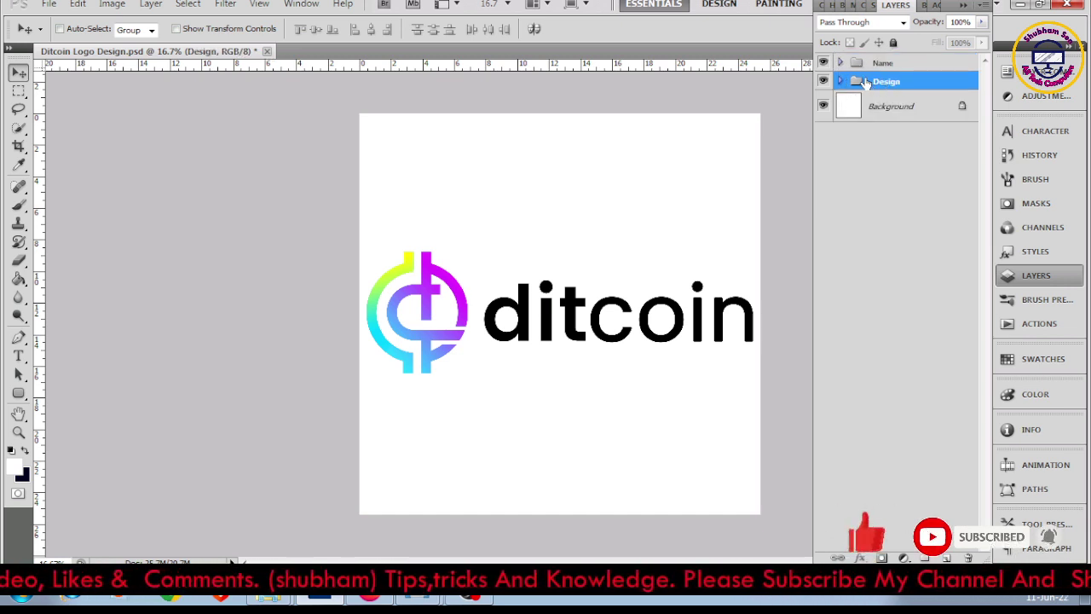
{"action": "left_click", "coordinate": [267, 51]}
{"action": "left_click", "coordinate": [522, 231]}
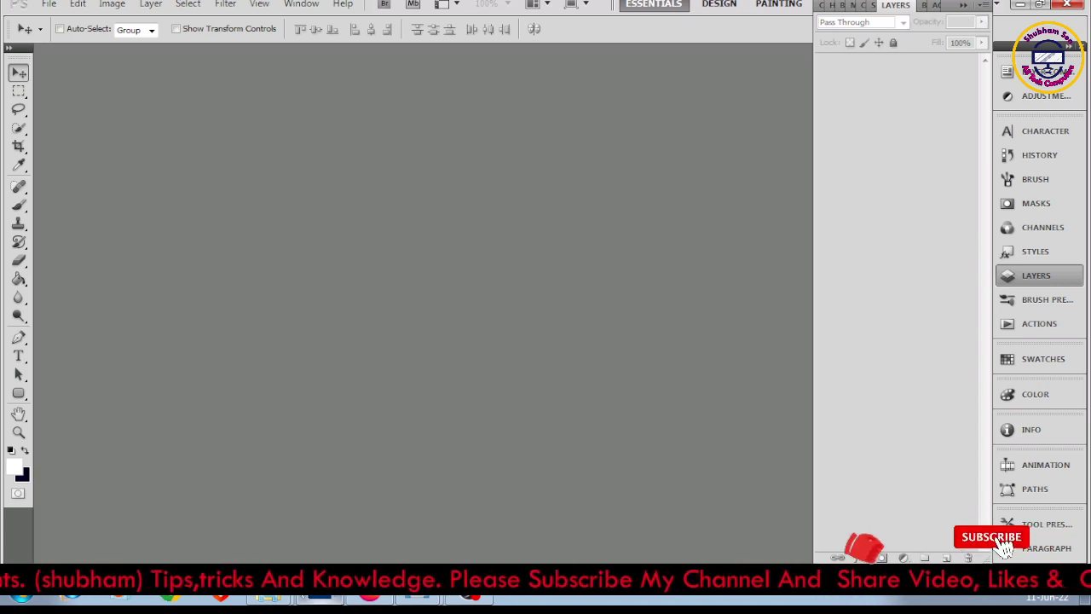
Step: Open the 147 MB 1_(6) mockup PSD from Explorer in Photoshop
{"action": "left_click", "coordinate": [269, 597]}
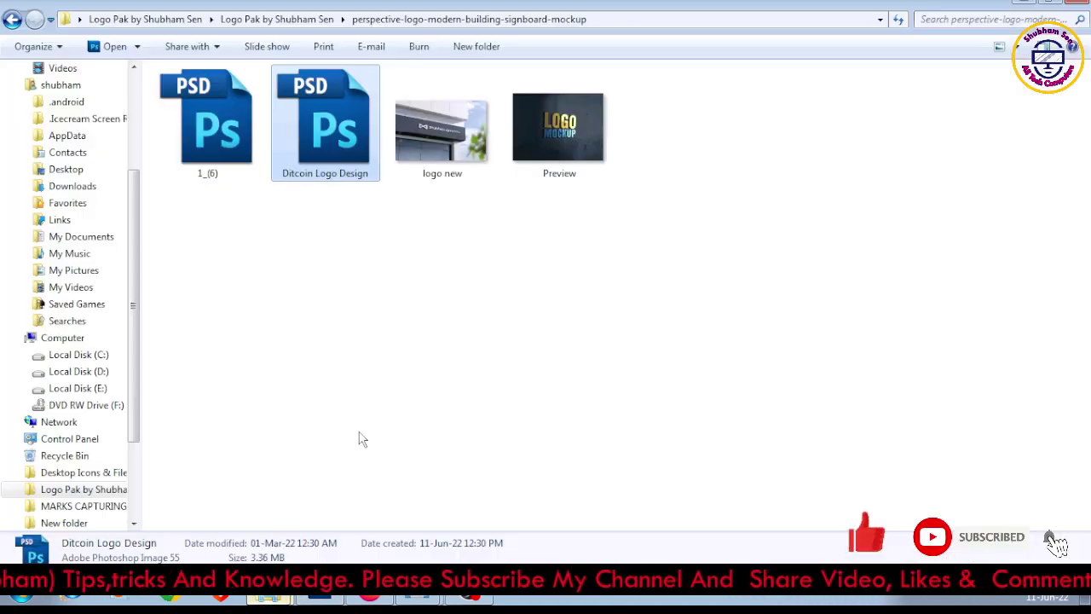
{"action": "left_click", "coordinate": [209, 127]}
{"action": "double_click", "coordinate": [217, 132]}
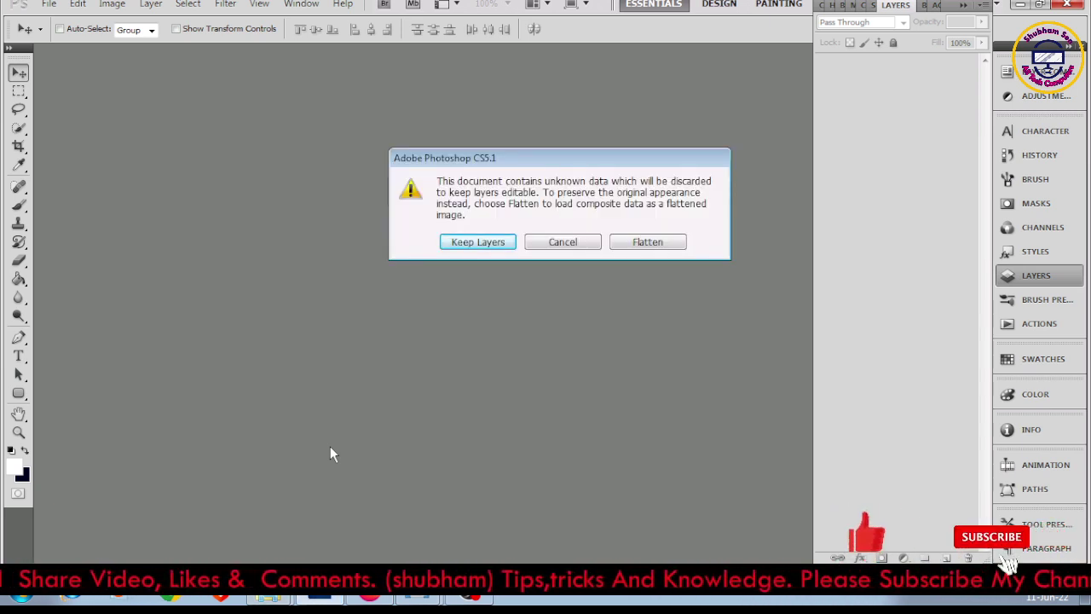
Step: Open the signboard mockup with layers kept, then its Your Design Here smart object as Design.psb
{"action": "left_click", "coordinate": [502, 243]}
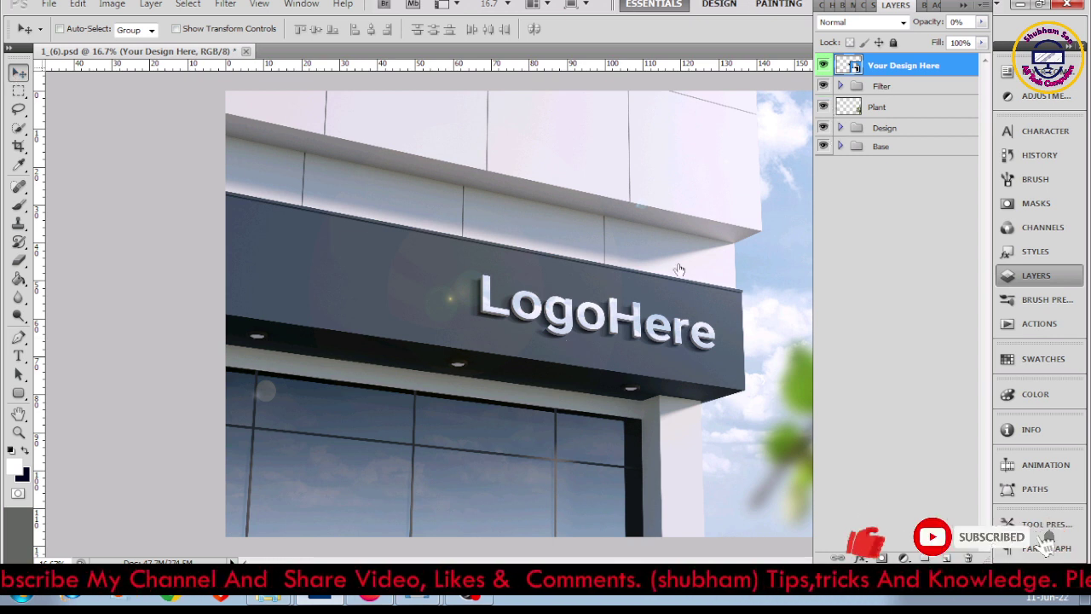
{"action": "double_click", "coordinate": [846, 67]}
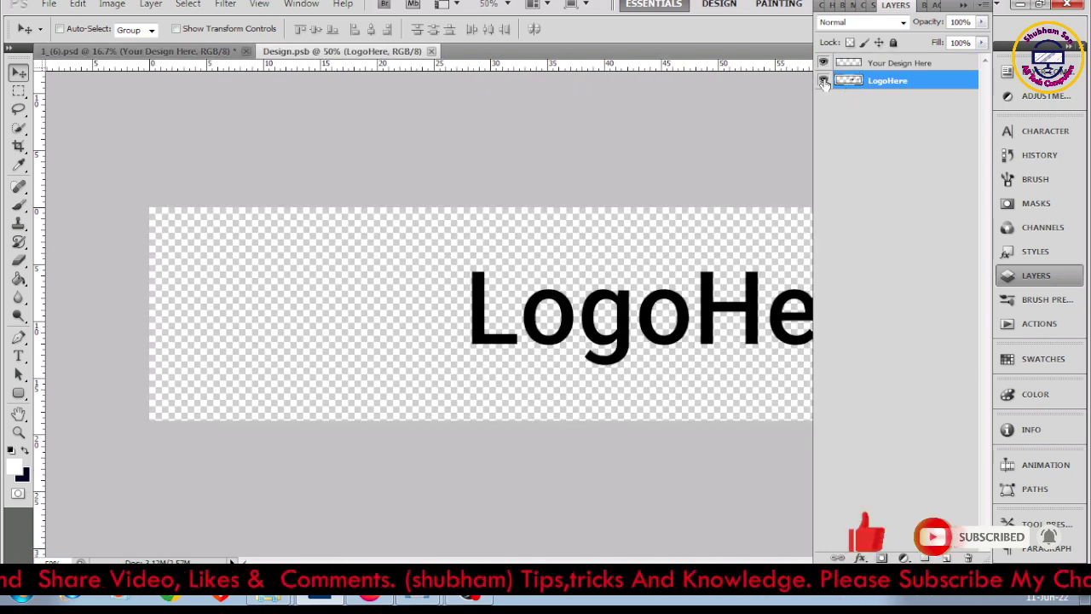
Step: Hide the LogoHere placeholder and add a 'Shubham Grphics' text box sized to 69 pt
{"action": "left_click", "coordinate": [823, 80]}
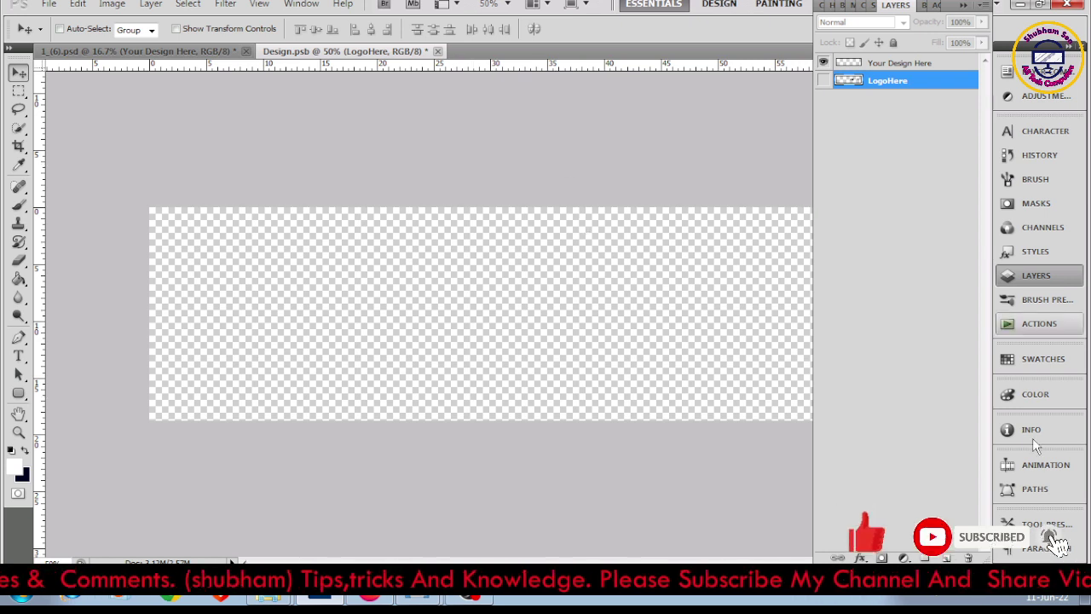
{"action": "left_click", "coordinate": [20, 357]}
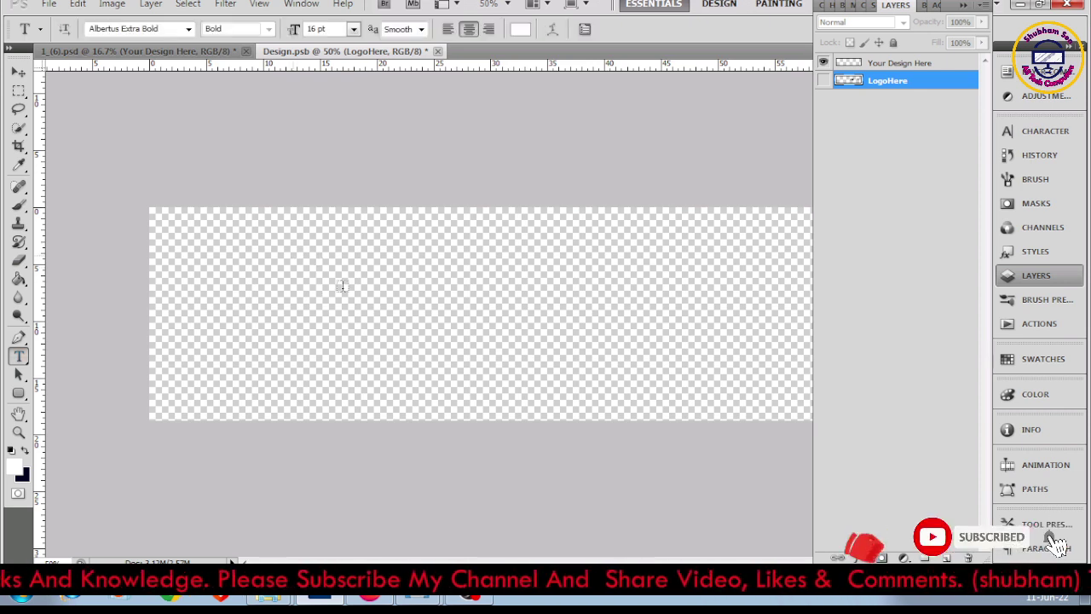
{"action": "left_click_drag", "start_coordinate": [292, 253], "coordinate": [803, 386]}
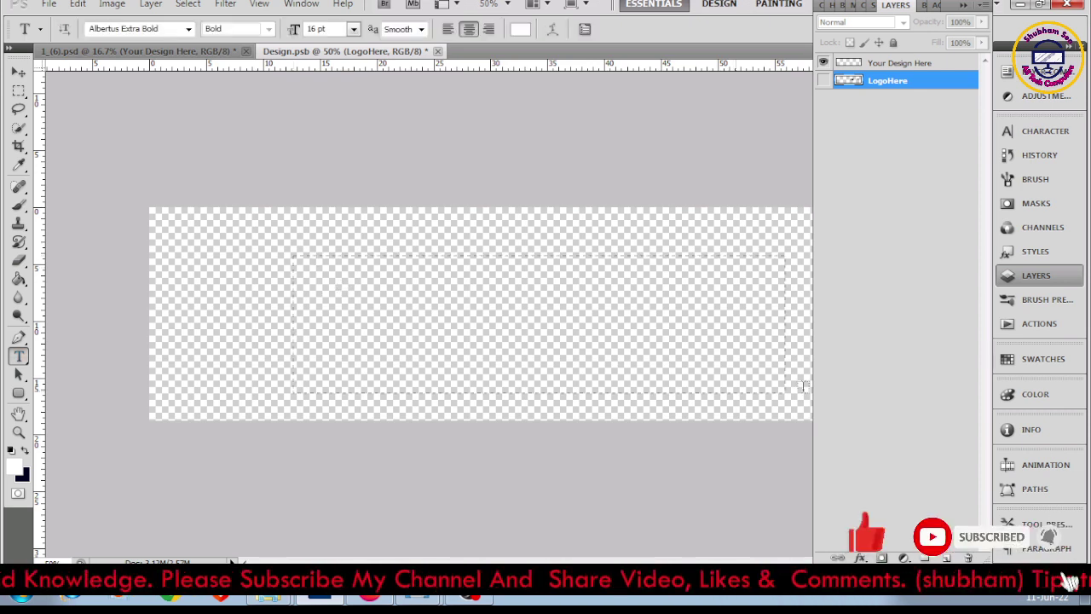
{"action": "left_click", "coordinate": [680, 347]}
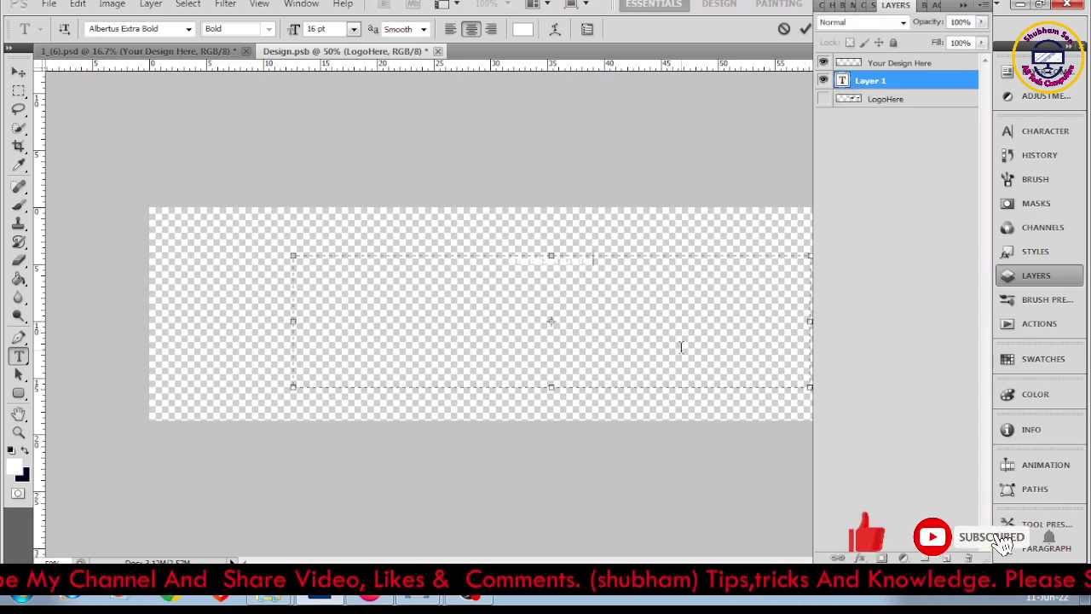
{"action": "key", "text": "ctrl+a"}
{"action": "left_click_drag", "start_coordinate": [292, 32], "coordinate": [322, 41]}
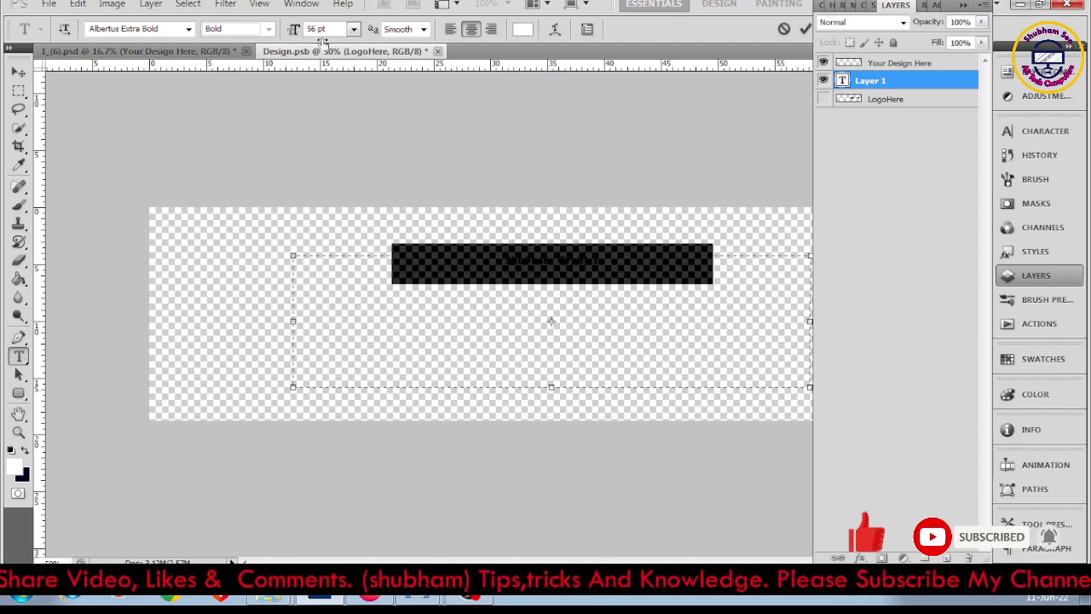
{"action": "left_click_drag", "start_coordinate": [322, 41], "coordinate": [341, 41]}
Step: Try a dark red text colour, discard it, and commit the Shubham Grphics text
{"action": "left_click", "coordinate": [523, 29]}
{"action": "left_click", "coordinate": [318, 345]}
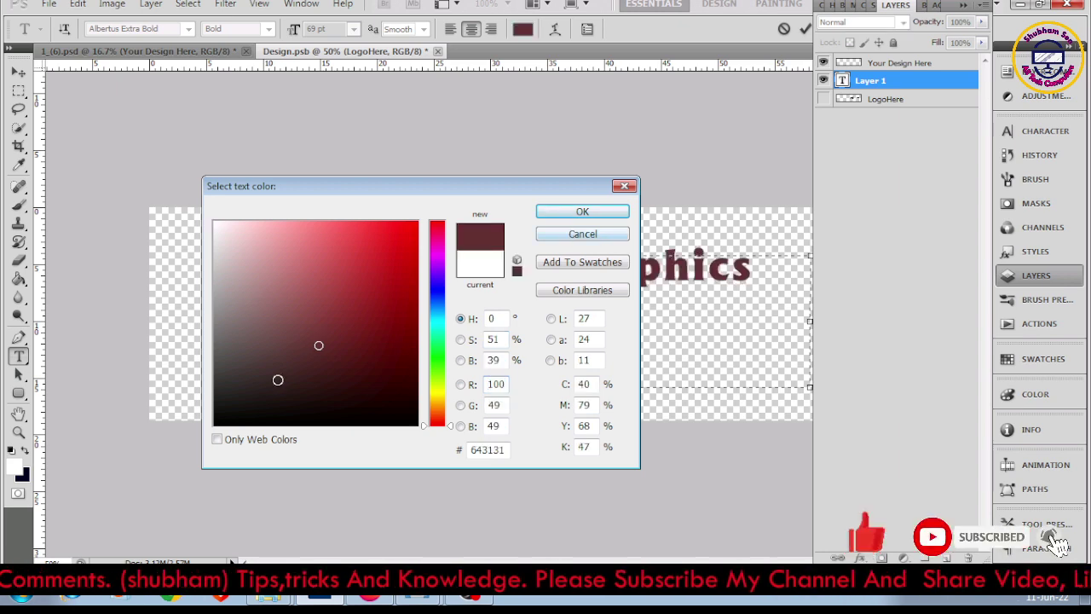
{"action": "left_click", "coordinate": [581, 233]}
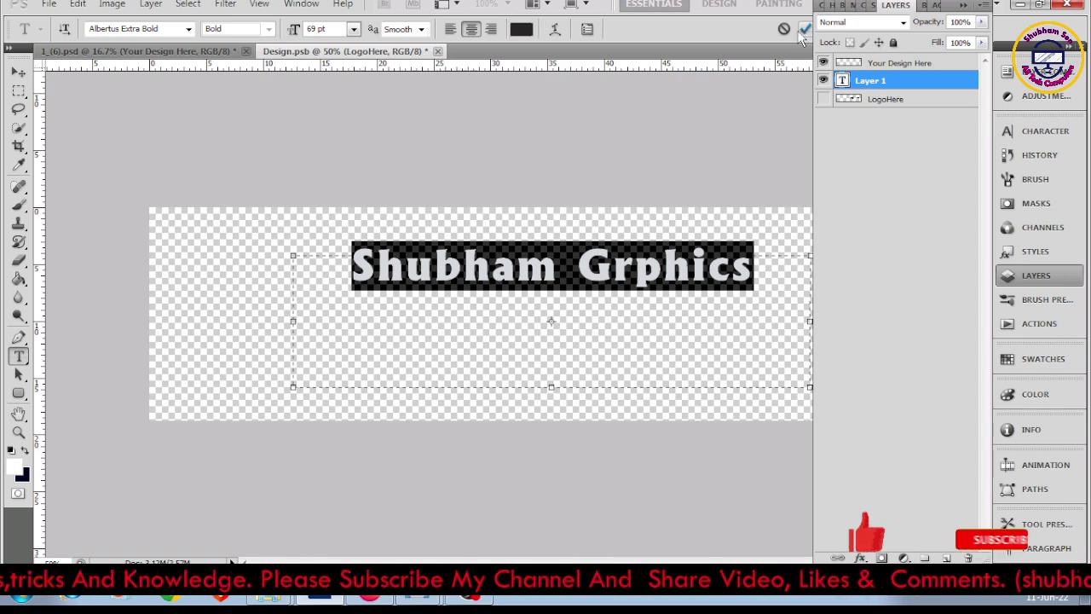
{"action": "left_click", "coordinate": [803, 33]}
Step: Move the text right and down, then close Design.psb and save the changes
{"action": "key", "text": "v"}
{"action": "left_click_drag", "start_coordinate": [619, 274], "coordinate": [671, 330]}
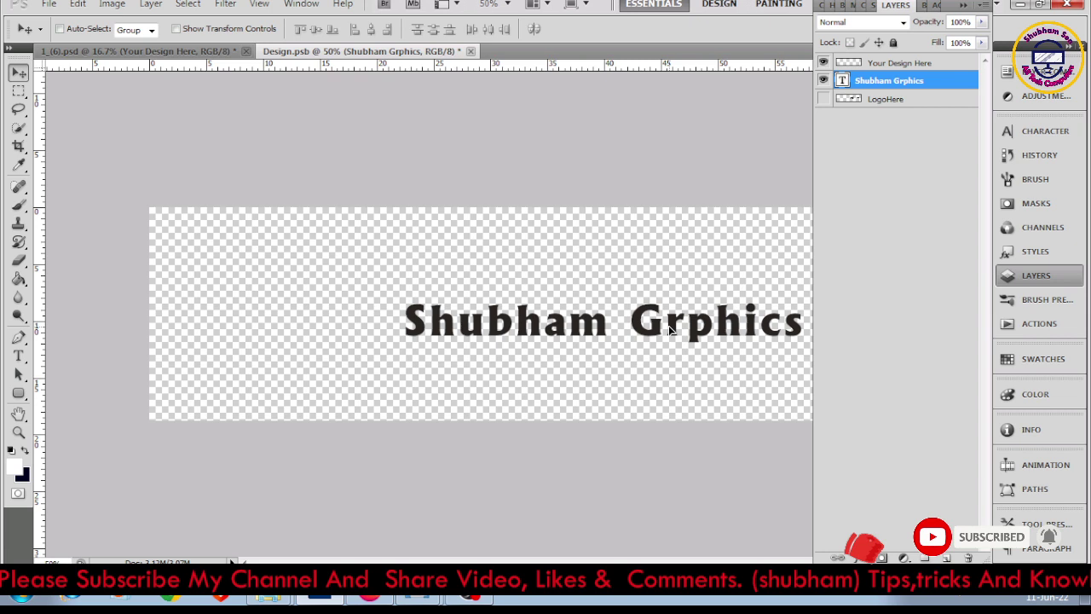
{"action": "key", "text": "ctrl+w"}
{"action": "left_click", "coordinate": [477, 221]}
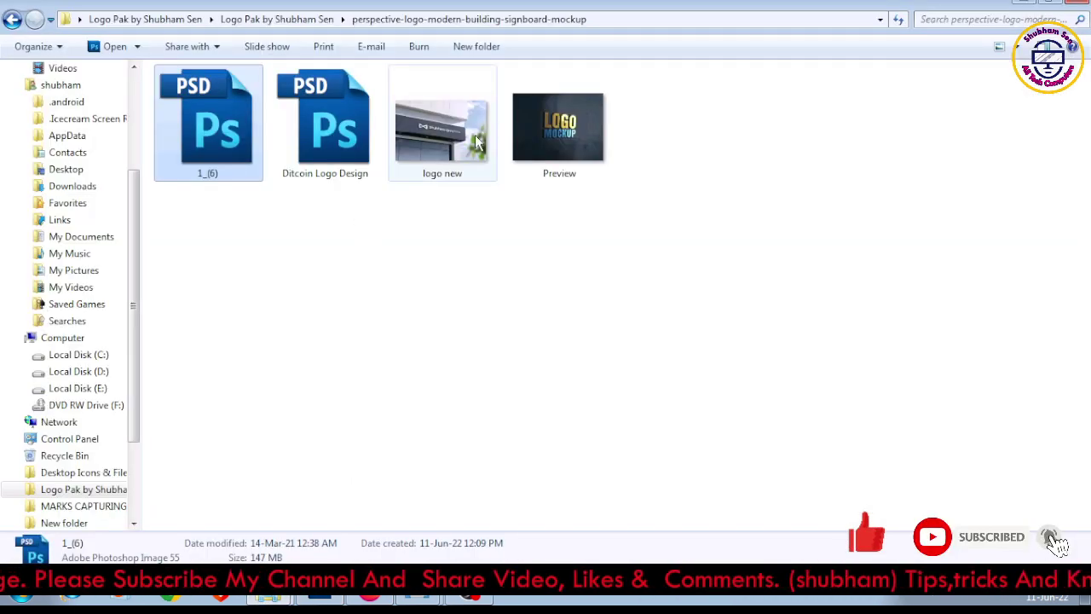
Step: Open the logo new JPG preview in Windows Photo Viewer
{"action": "double_click", "coordinate": [439, 138]}
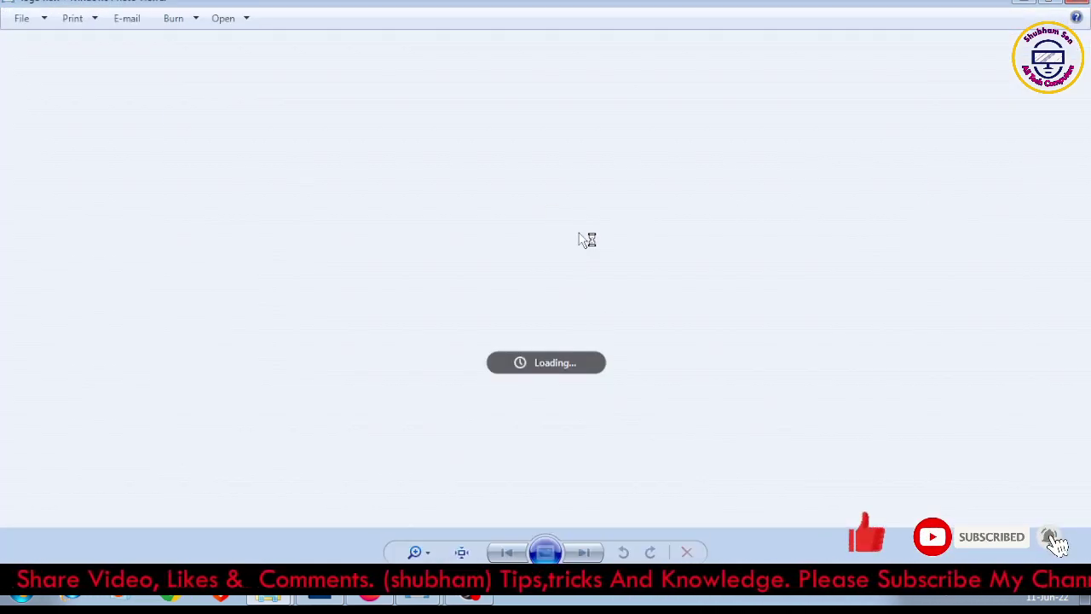
Step: Zoom and pan around the Shubham Graphics signboard preview, then close Photo Viewer
{"action": "scroll", "coordinate": [511, 271], "scroll_direction": "up", "scroll_amount": 3}
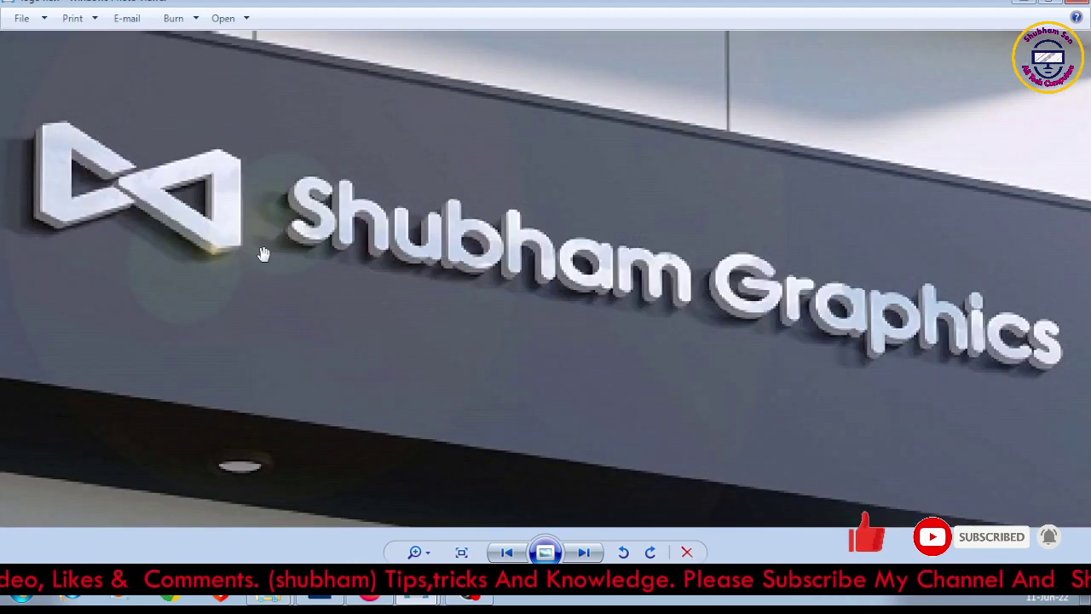
{"action": "mouse_move", "coordinate": [661, 250]}
{"action": "left_mouse_down"}
{"action": "mouse_move", "coordinate": [743, 340]}
{"action": "mouse_move", "coordinate": [526, 340]}
{"action": "left_mouse_up"}
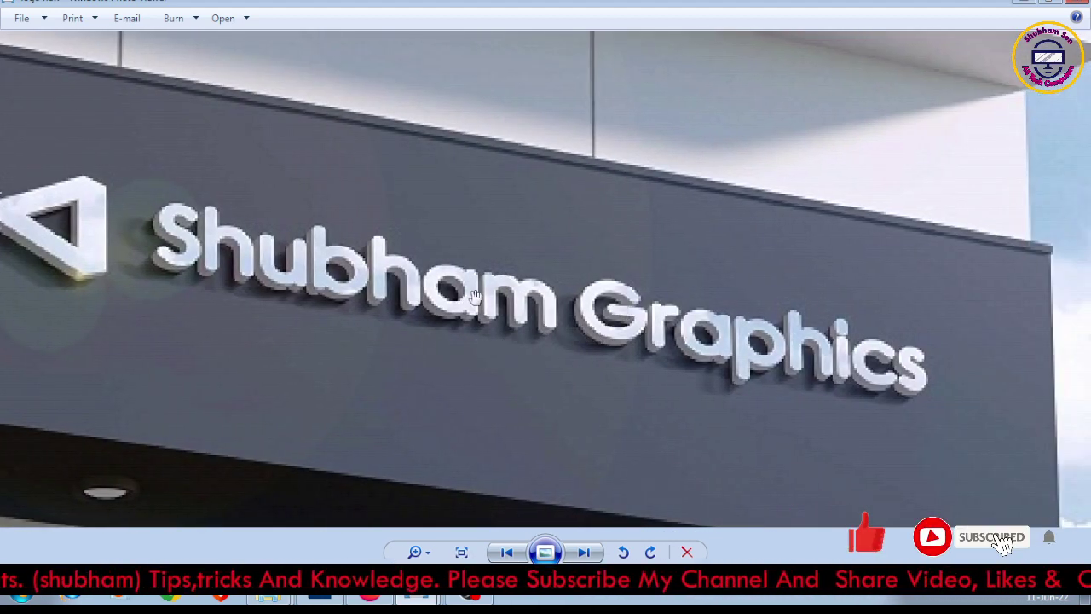
{"action": "scroll", "coordinate": [379, 286], "scroll_direction": "down", "scroll_amount": 2}
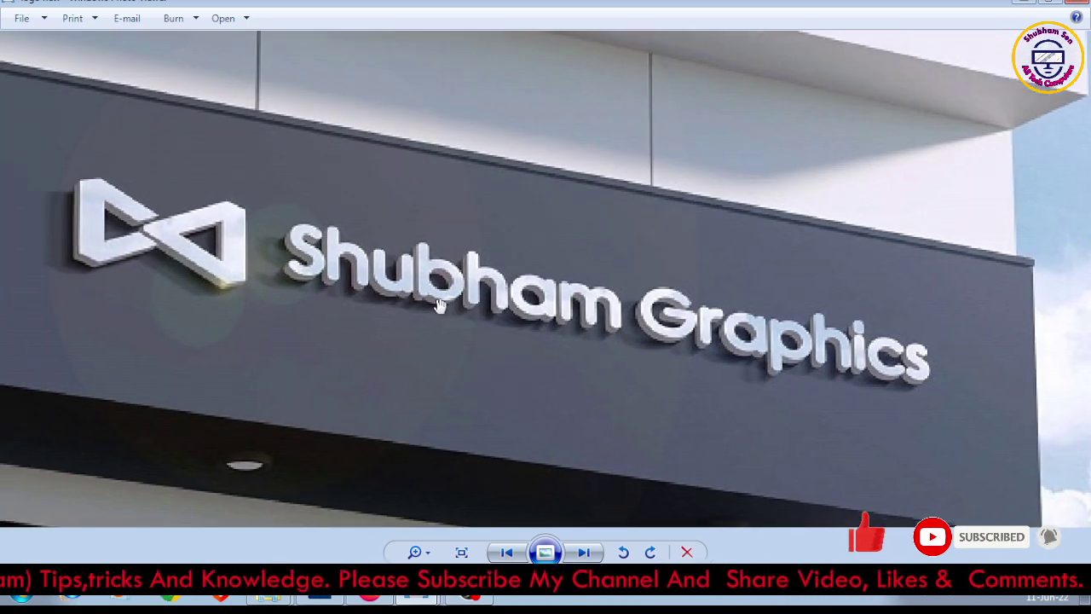
{"action": "scroll", "coordinate": [359, 294], "scroll_direction": "up", "scroll_amount": 1}
{"action": "scroll", "coordinate": [552, 313], "scroll_direction": "down", "scroll_amount": 1}
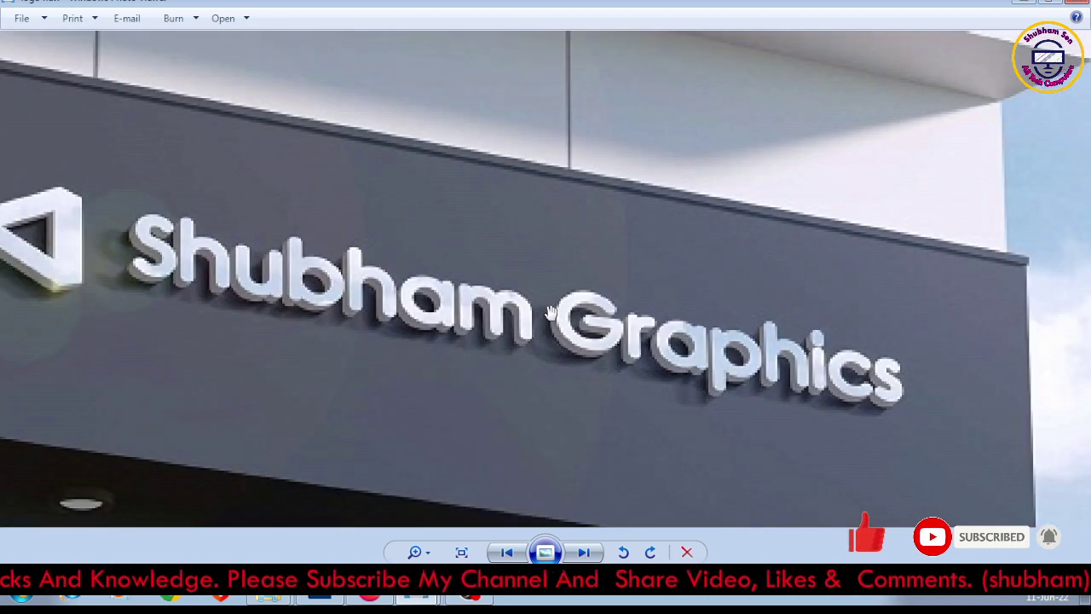
{"action": "scroll", "coordinate": [553, 313], "scroll_direction": "down", "scroll_amount": 1}
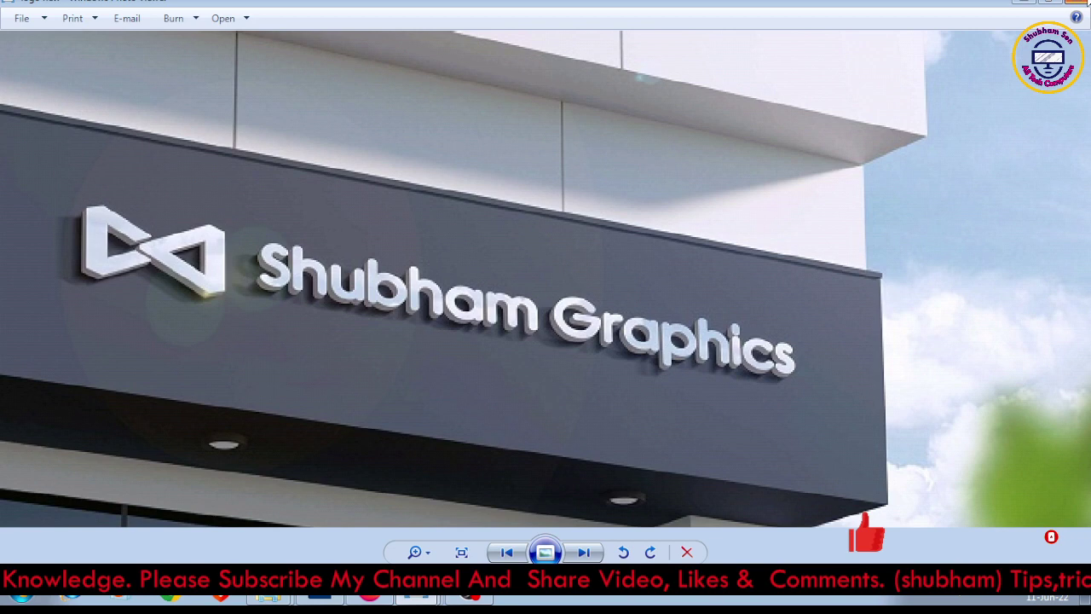
{"action": "key", "text": "alt+F4"}
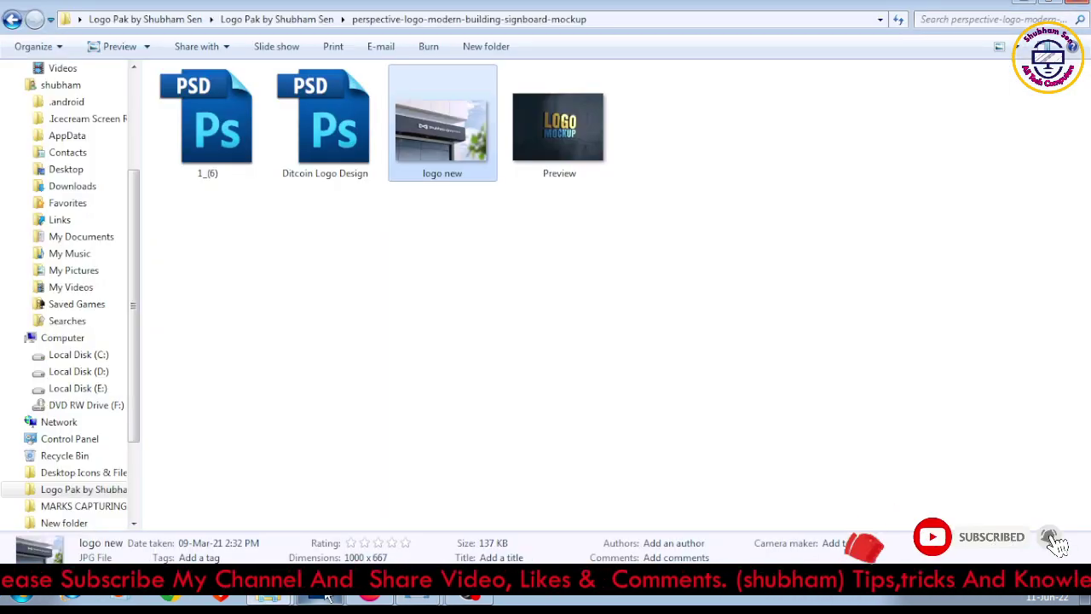
Step: Back in Photoshop, zoom the mockup to 50% on the Shubham Grphics signboard text
{"action": "left_click", "coordinate": [324, 595]}
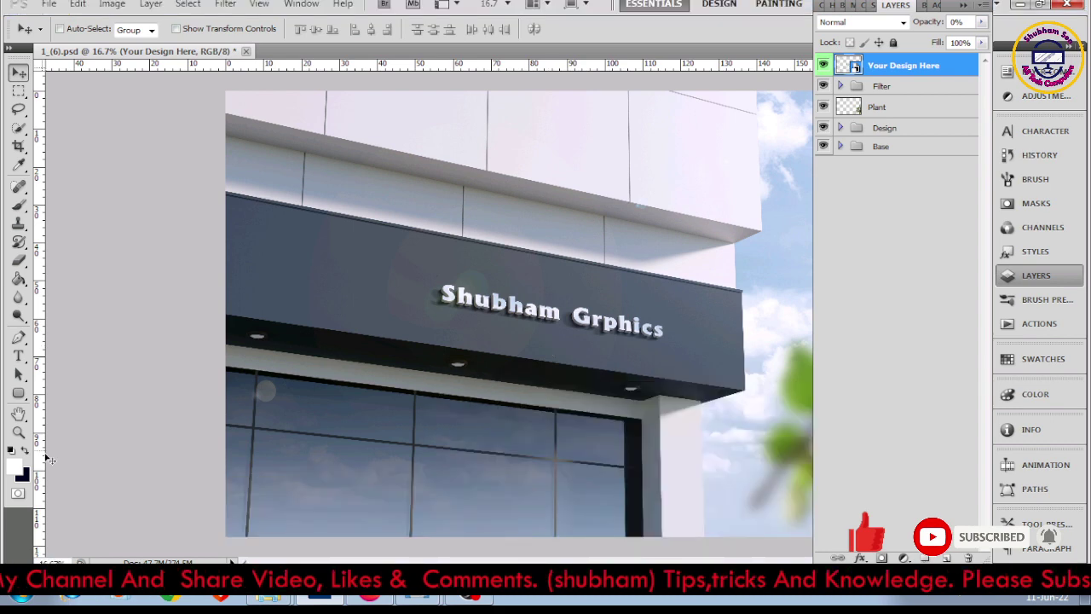
{"action": "key", "text": "z"}
{"action": "left_click", "coordinate": [595, 309]}
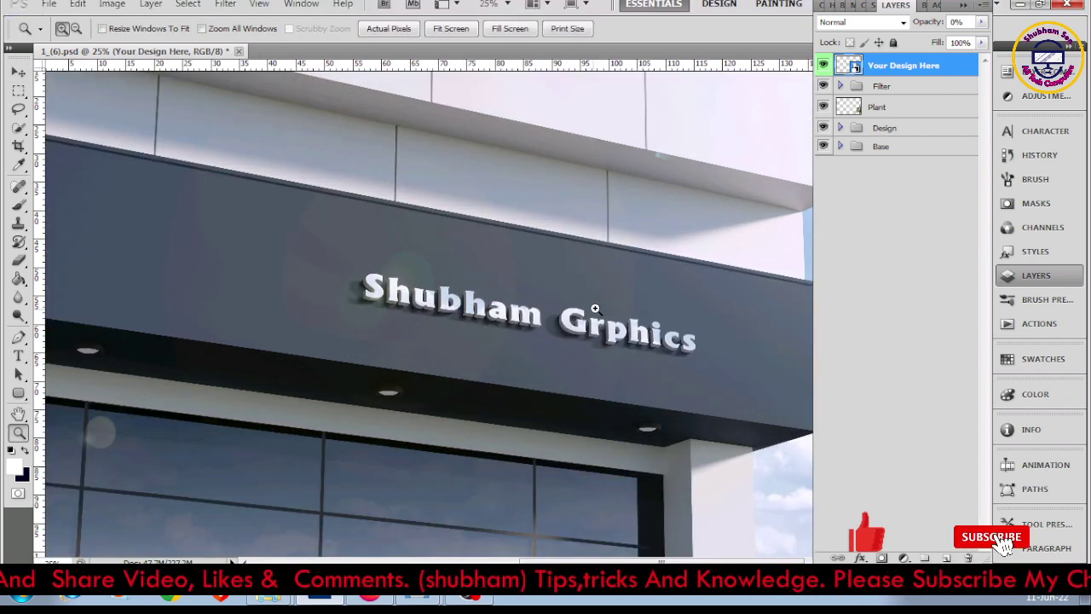
{"action": "left_click", "coordinate": [595, 308]}
{"action": "left_click", "coordinate": [417, 317]}
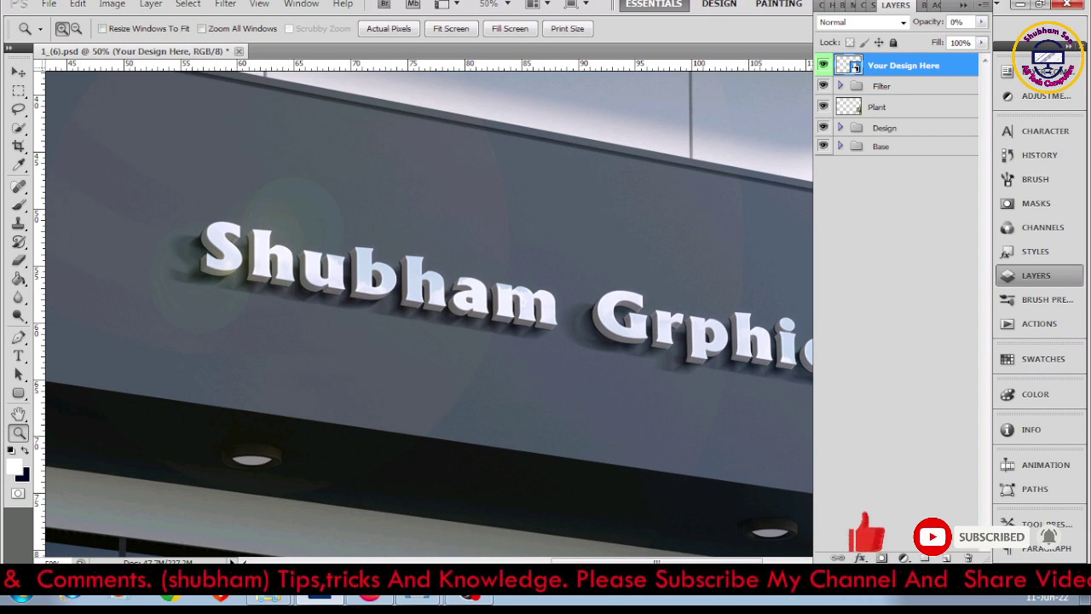
{"action": "scroll", "coordinate": [609, 317], "scroll_direction": "right", "scroll_amount": 2}
{"action": "scroll", "coordinate": [608, 317], "scroll_direction": "left", "scroll_amount": 4}
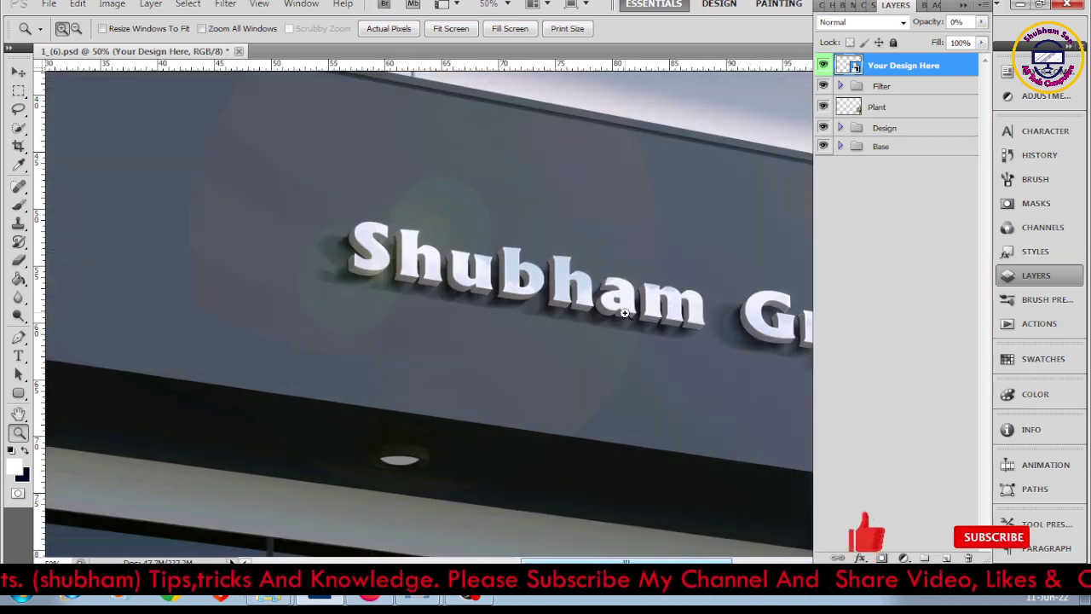
Step: Fit the mockup on screen, then close 1_(6).psd without saving
{"action": "right_click", "coordinate": [609, 317]}
{"action": "left_click", "coordinate": [661, 322]}
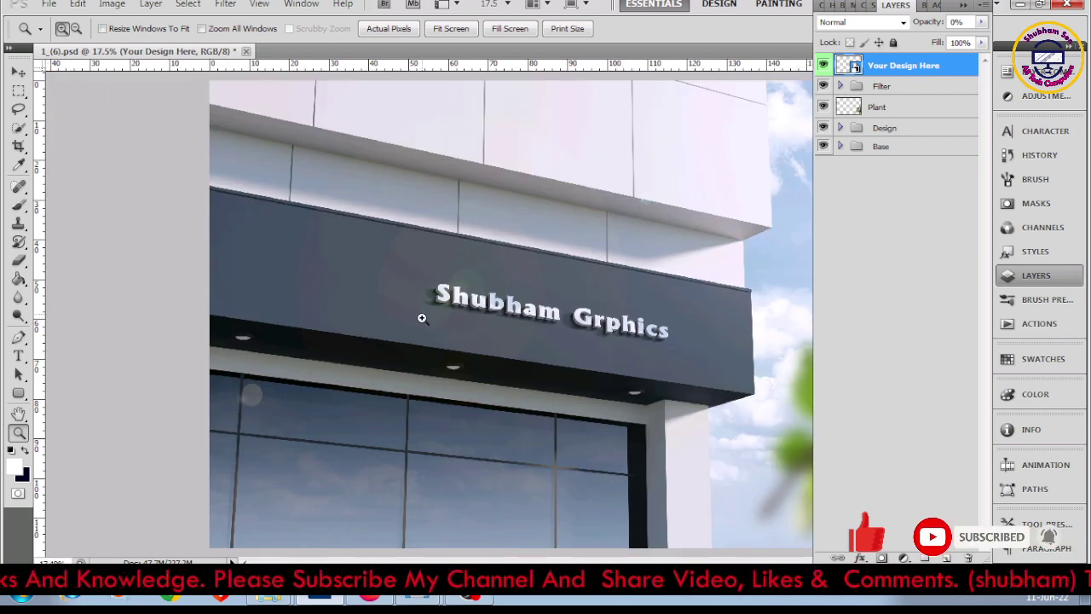
{"action": "left_click", "coordinate": [245, 51]}
{"action": "left_click", "coordinate": [548, 224]}
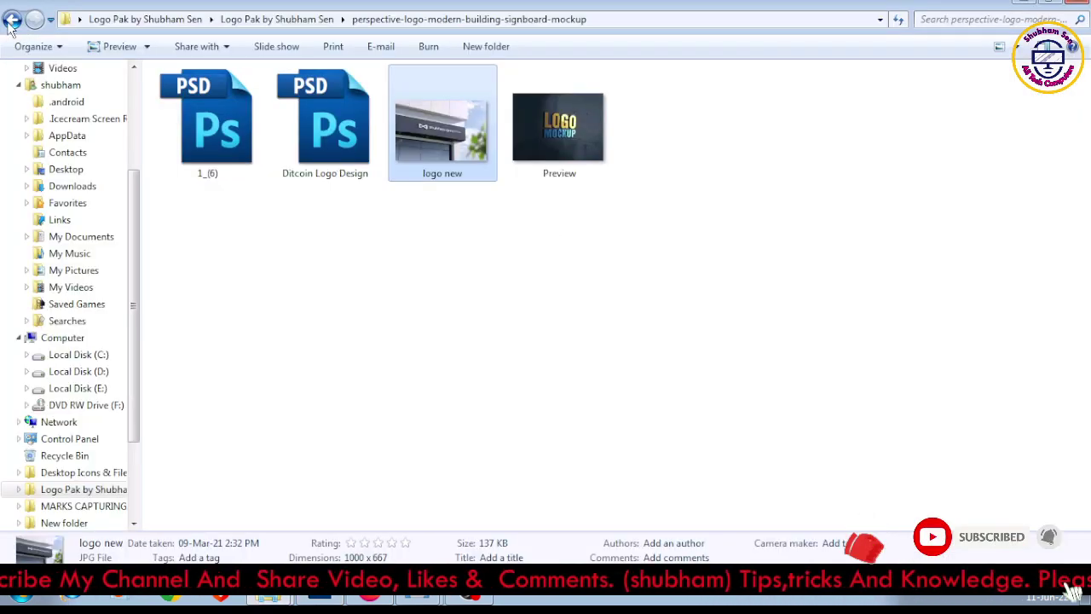
Step: Go to the wine-geek > Wine Geek Logo folder and select Wine Geek Logo-01.psd
{"action": "key", "text": "BackSpace"}
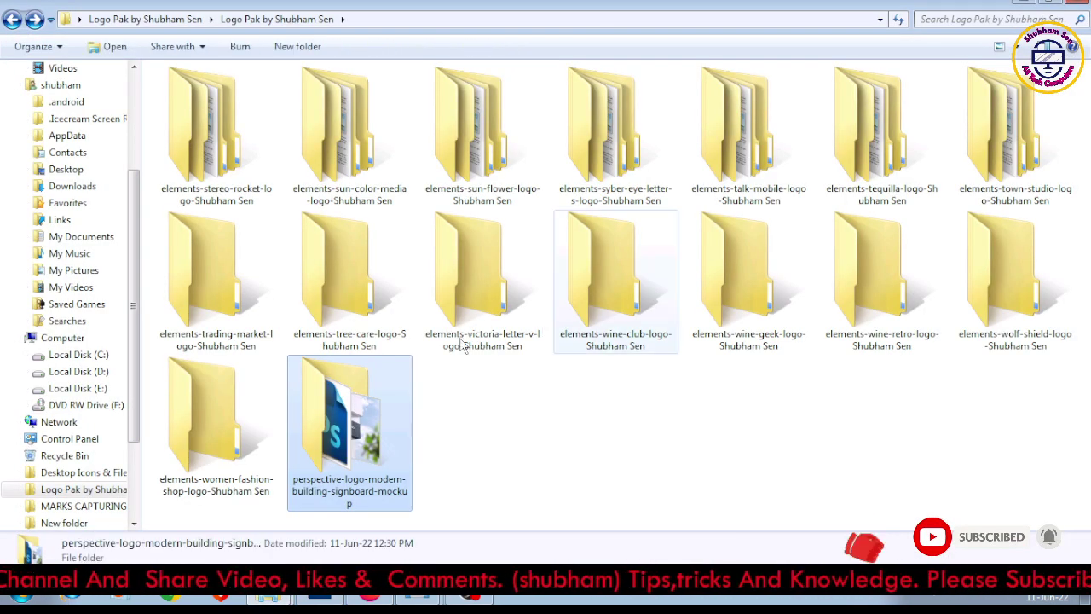
{"action": "left_click", "coordinate": [736, 266]}
{"action": "double_click", "coordinate": [735, 266]}
{"action": "left_click", "coordinate": [207, 95]}
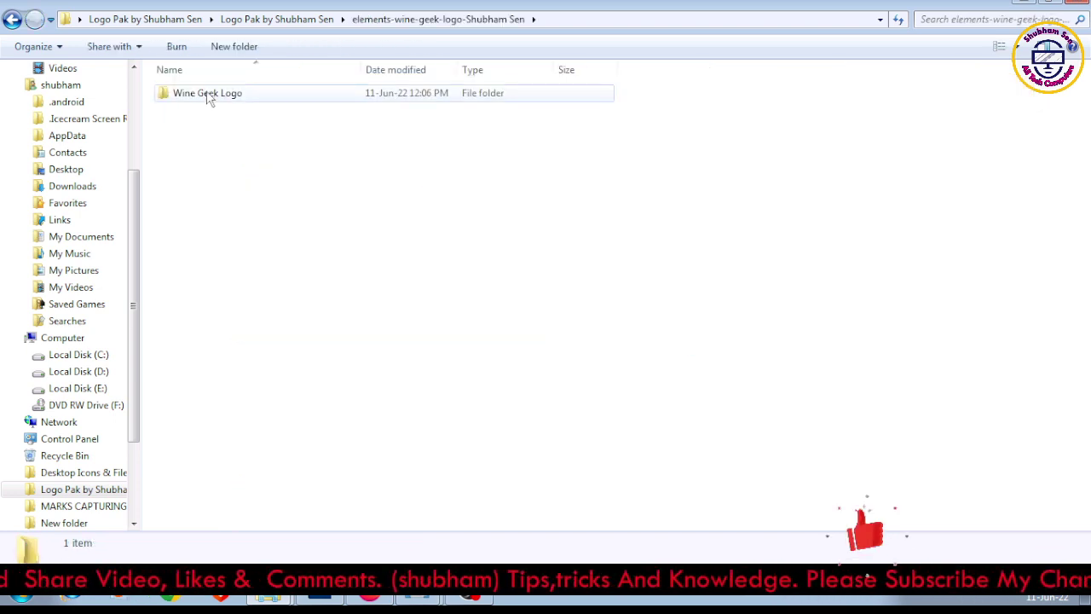
{"action": "double_click", "coordinate": [198, 96]}
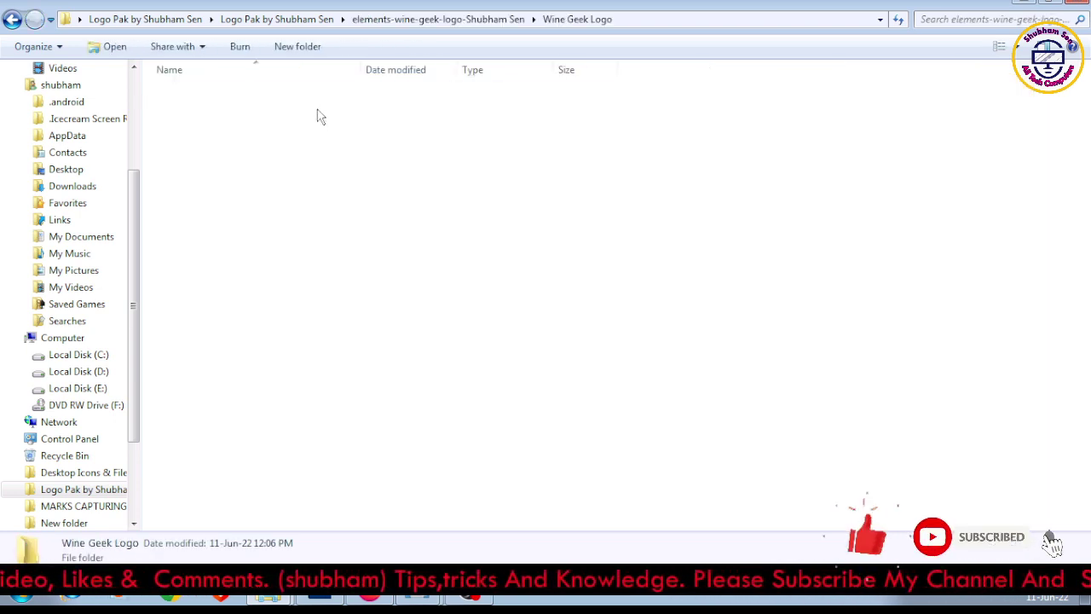
{"action": "left_click", "coordinate": [206, 196]}
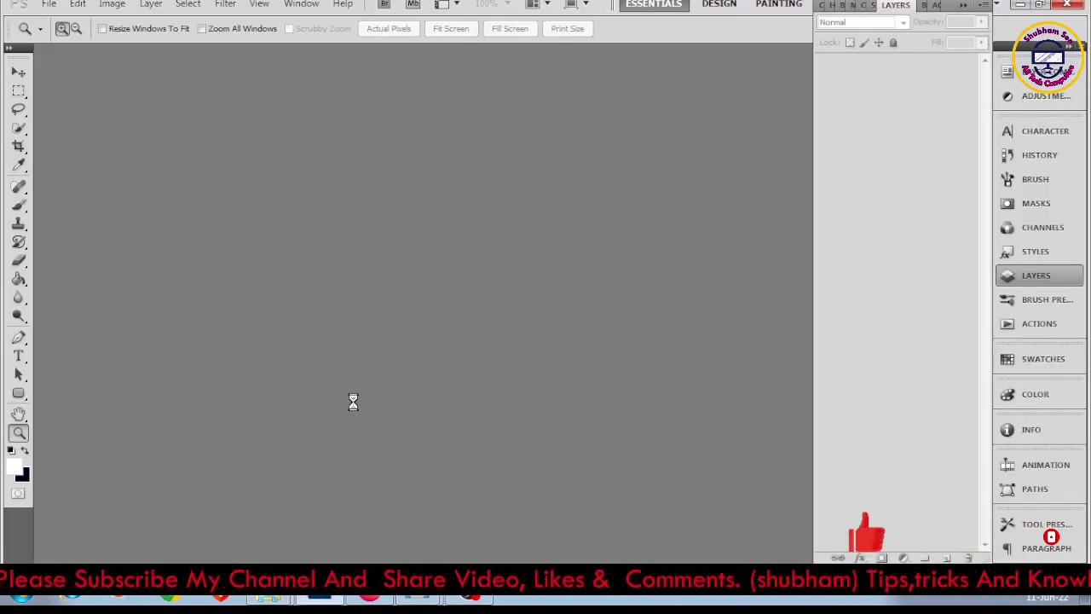
Step: Add a bottom Layer 1 beneath the Wine Geek logo and fill it with a diagonal pink-to-blue gradient
{"action": "left_click", "coordinate": [547, 230]}
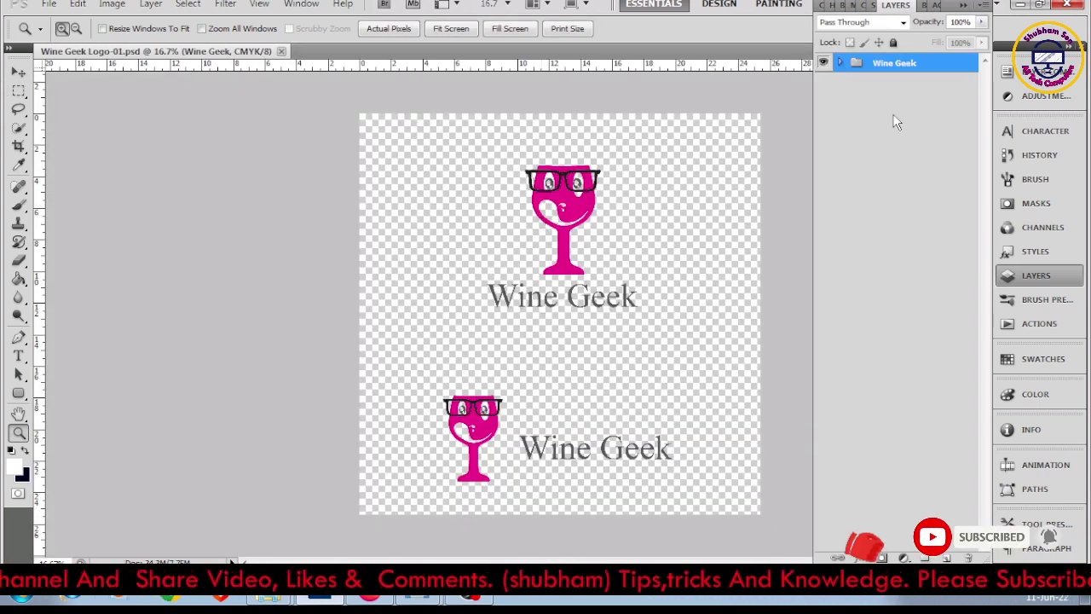
{"action": "left_click", "coordinate": [841, 65]}
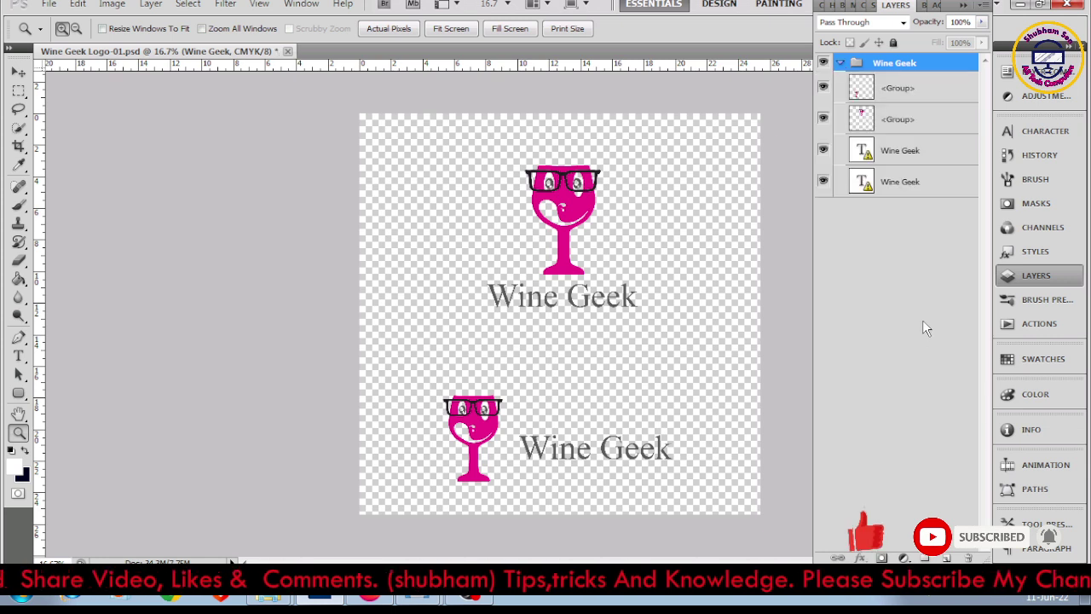
{"action": "left_click", "coordinate": [894, 182]}
{"action": "left_click", "coordinate": [944, 558]}
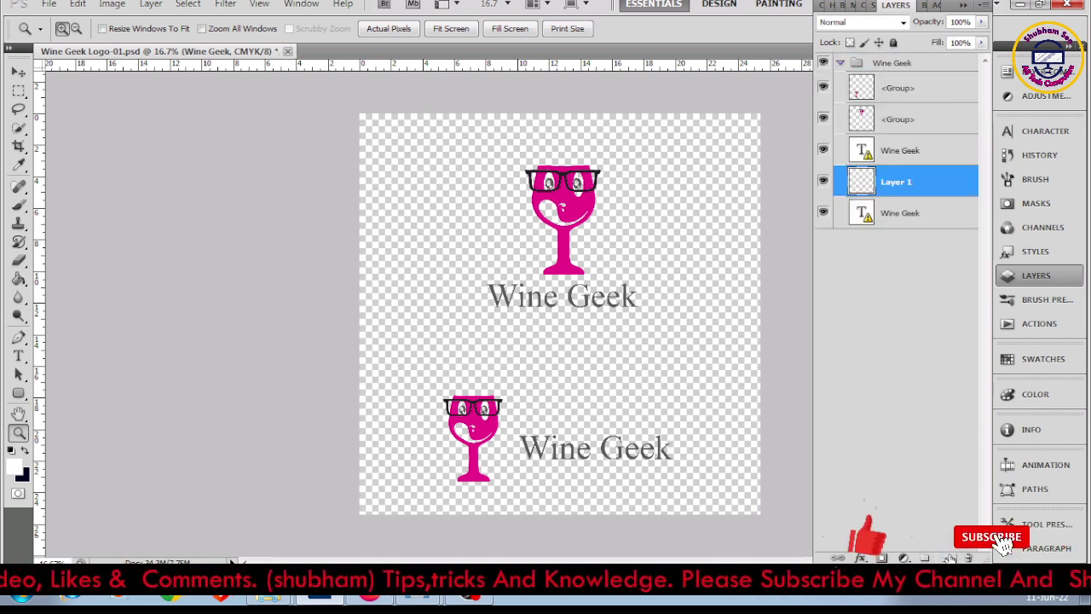
{"action": "left_click_drag", "start_coordinate": [911, 231], "coordinate": [911, 230]}
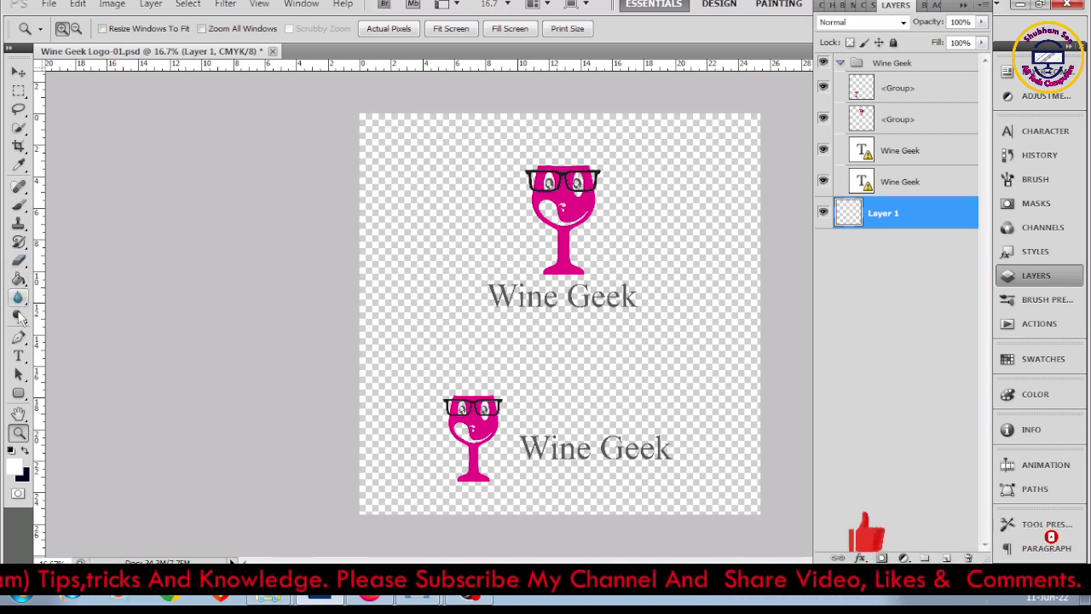
{"action": "mouse_move", "coordinate": [18, 279]}
{"action": "left_mouse_down"}
{"action": "mouse_move", "coordinate": [64, 292]}
{"action": "mouse_move", "coordinate": [73, 273]}
{"action": "left_mouse_up"}
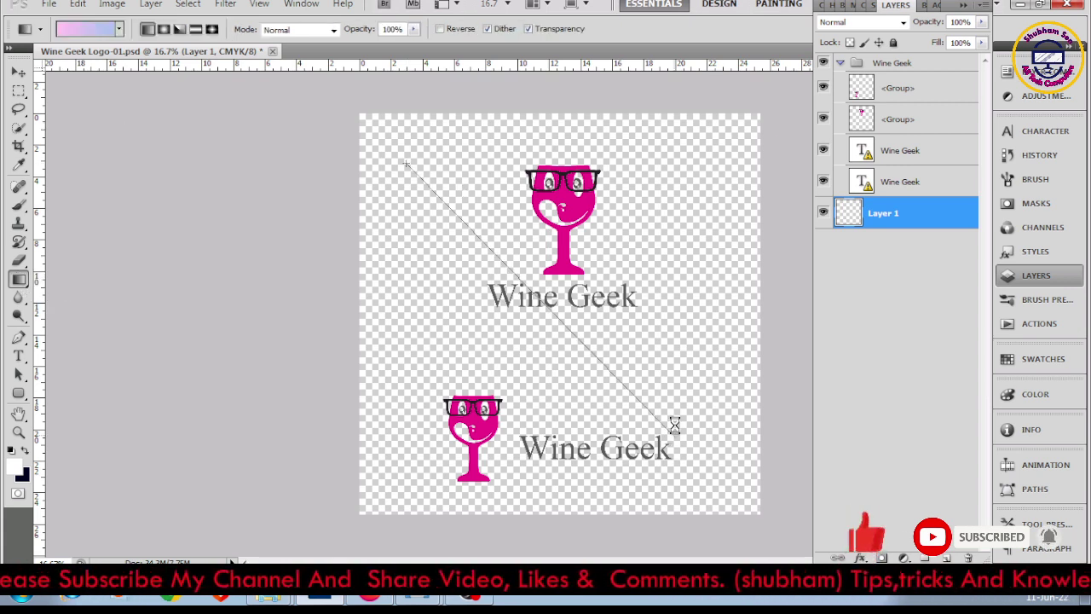
{"action": "left_click_drag", "start_coordinate": [406, 162], "coordinate": [673, 423]}
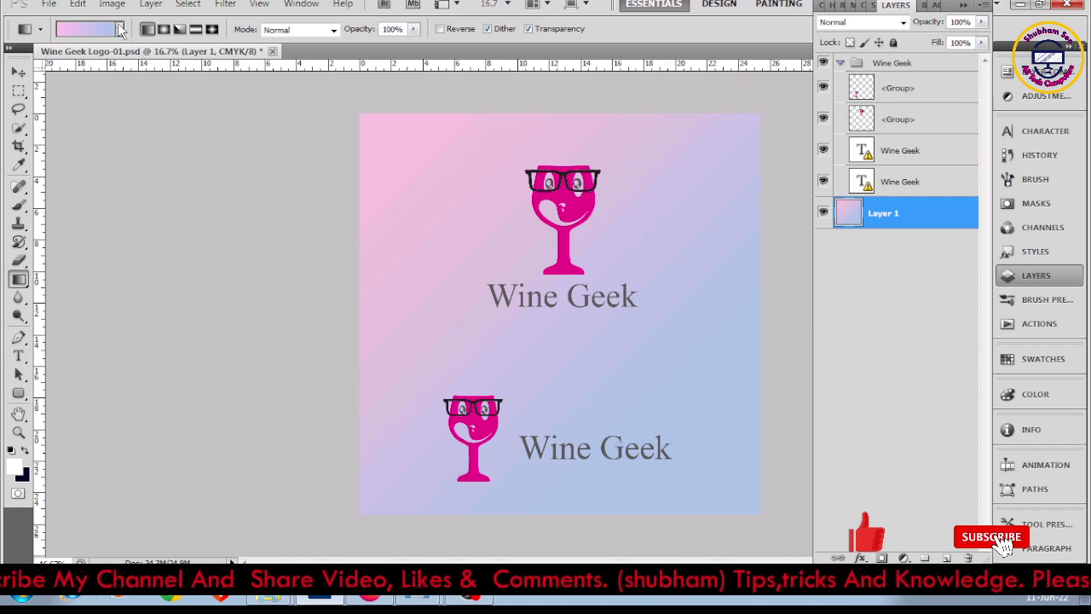
Step: Refill Layer 1 with a pale whitish diagonal gradient preset
{"action": "left_click", "coordinate": [121, 29]}
{"action": "scroll", "coordinate": [198, 261], "scroll_direction": "down", "scroll_amount": 1}
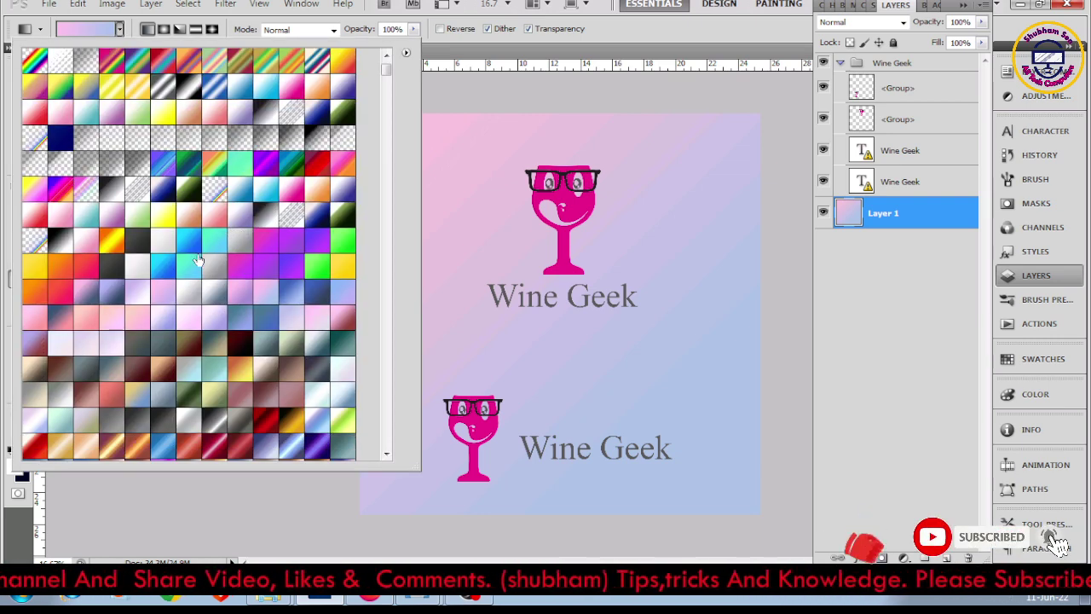
{"action": "left_click_drag", "start_coordinate": [675, 432], "coordinate": [444, 183]}
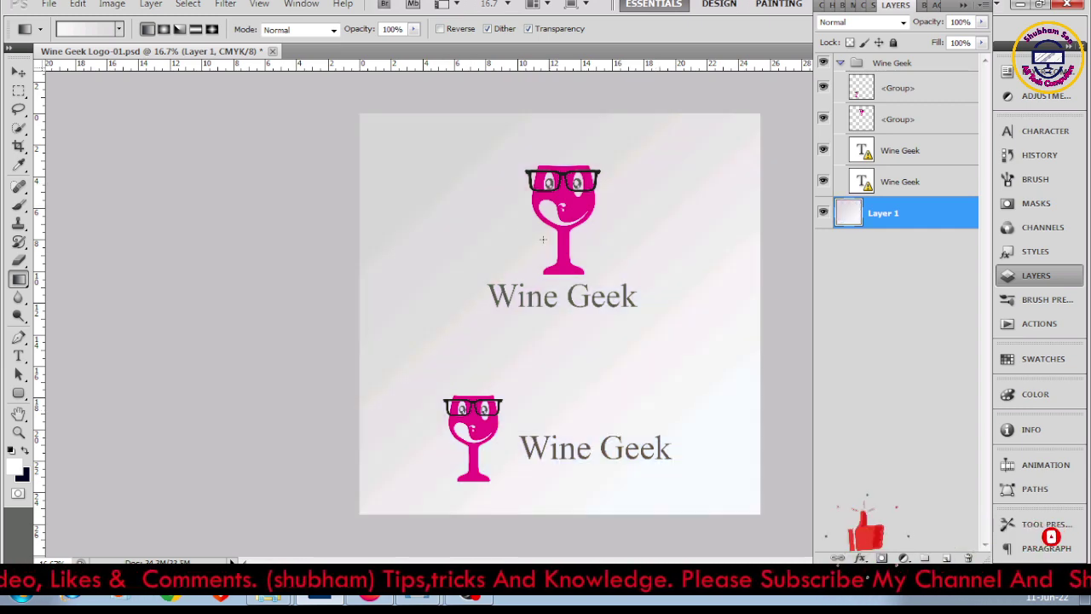
{"action": "left_click_drag", "start_coordinate": [426, 166], "coordinate": [627, 436]}
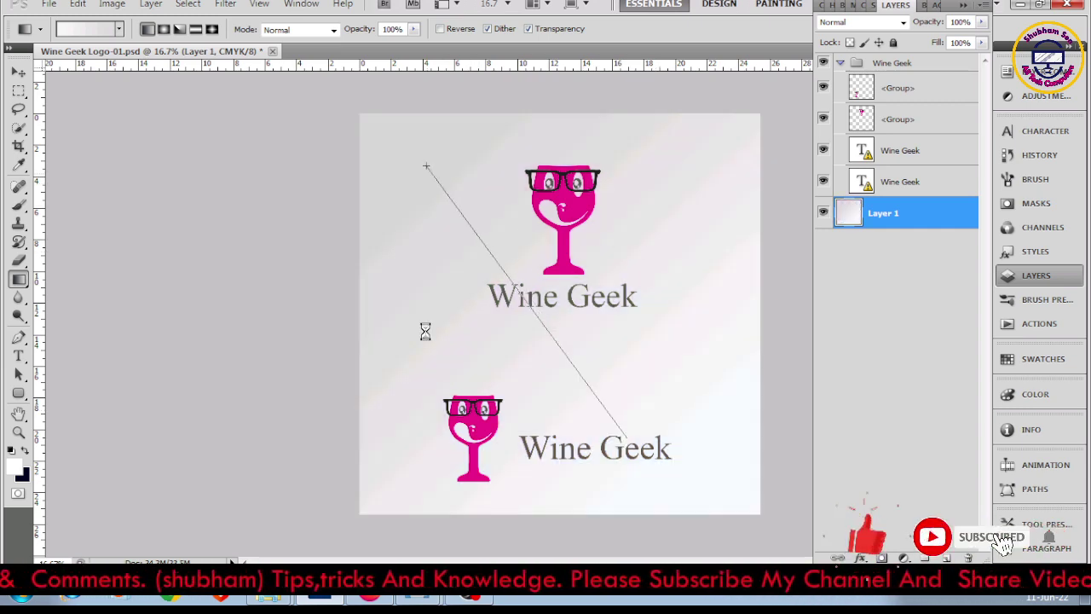
Step: Refill Layer 1 with a silver metallic diagonal gradient preset
{"action": "left_click", "coordinate": [119, 29]}
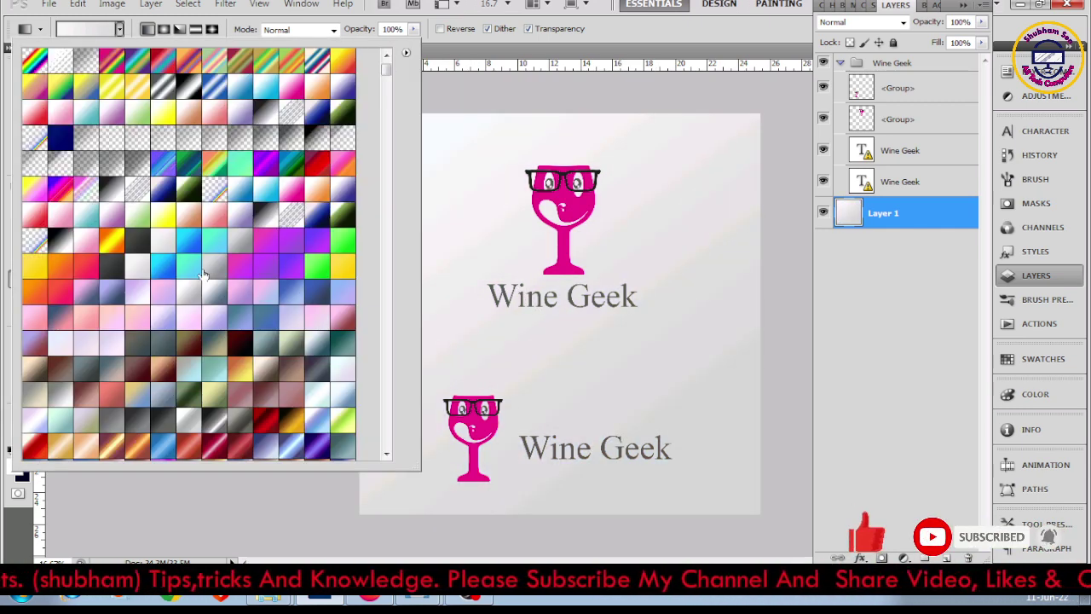
{"action": "scroll", "coordinate": [243, 293], "scroll_direction": "down", "scroll_amount": 3}
{"action": "scroll", "coordinate": [264, 324], "scroll_direction": "down", "scroll_amount": 3}
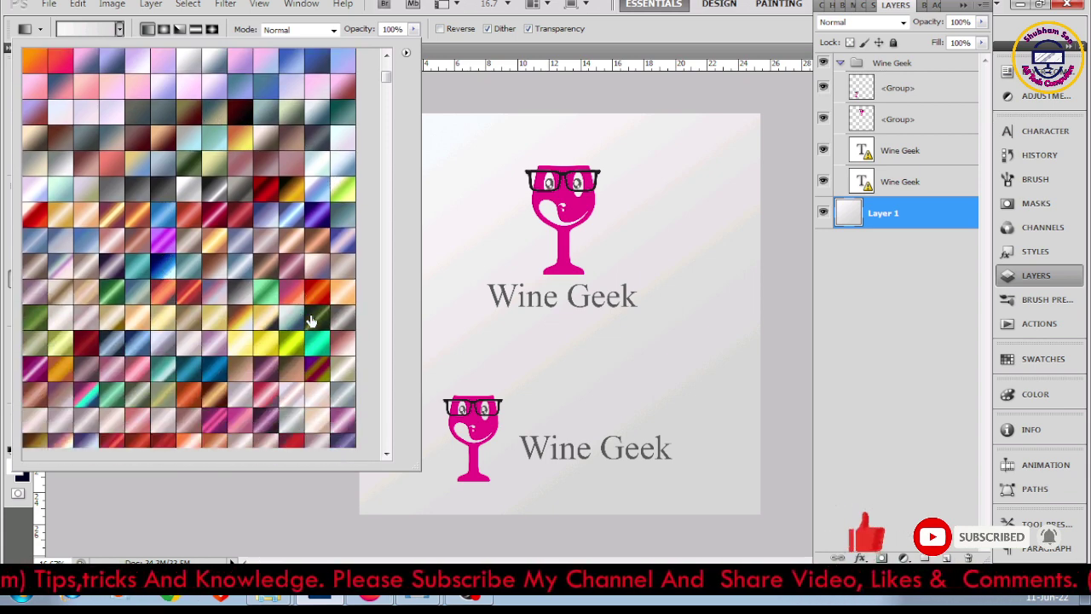
{"action": "scroll", "coordinate": [294, 358], "scroll_direction": "down", "scroll_amount": 3}
{"action": "scroll", "coordinate": [294, 358], "scroll_direction": "down", "scroll_amount": 3}
{"action": "scroll", "coordinate": [290, 359], "scroll_direction": "down", "scroll_amount": 3}
{"action": "scroll", "coordinate": [288, 361], "scroll_direction": "down", "scroll_amount": 3}
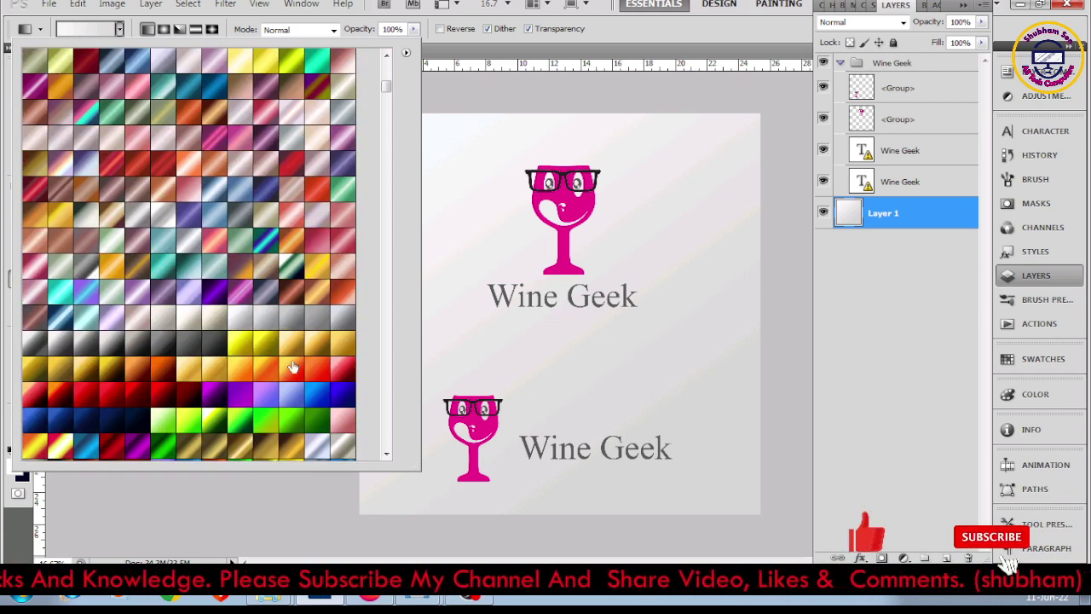
{"action": "scroll", "coordinate": [286, 363], "scroll_direction": "down", "scroll_amount": 3}
{"action": "scroll", "coordinate": [287, 363], "scroll_direction": "down", "scroll_amount": 3}
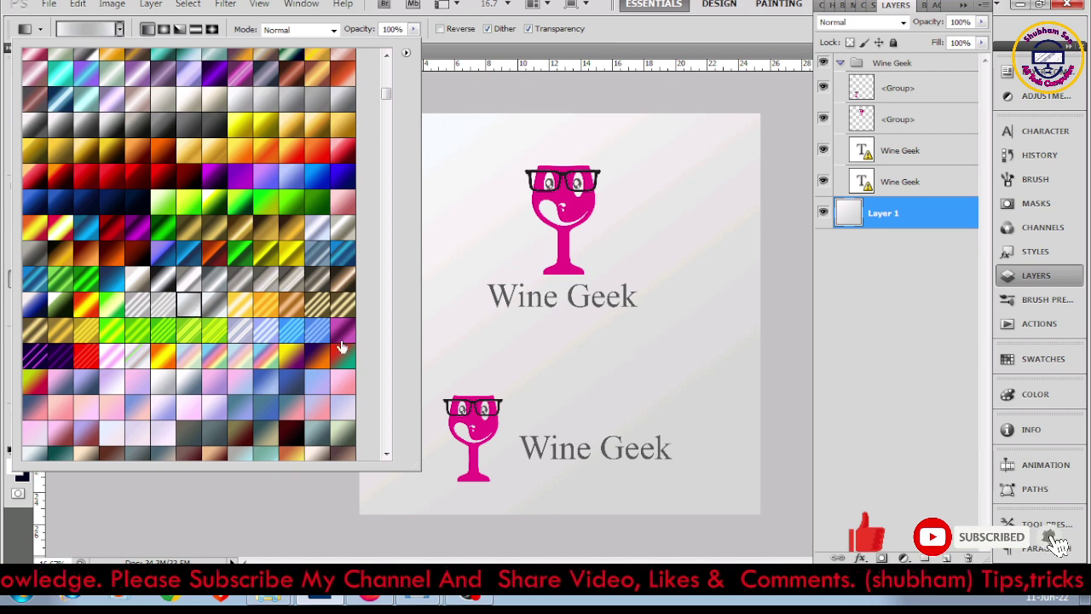
{"action": "left_click_drag", "start_coordinate": [713, 478], "coordinate": [370, 185]}
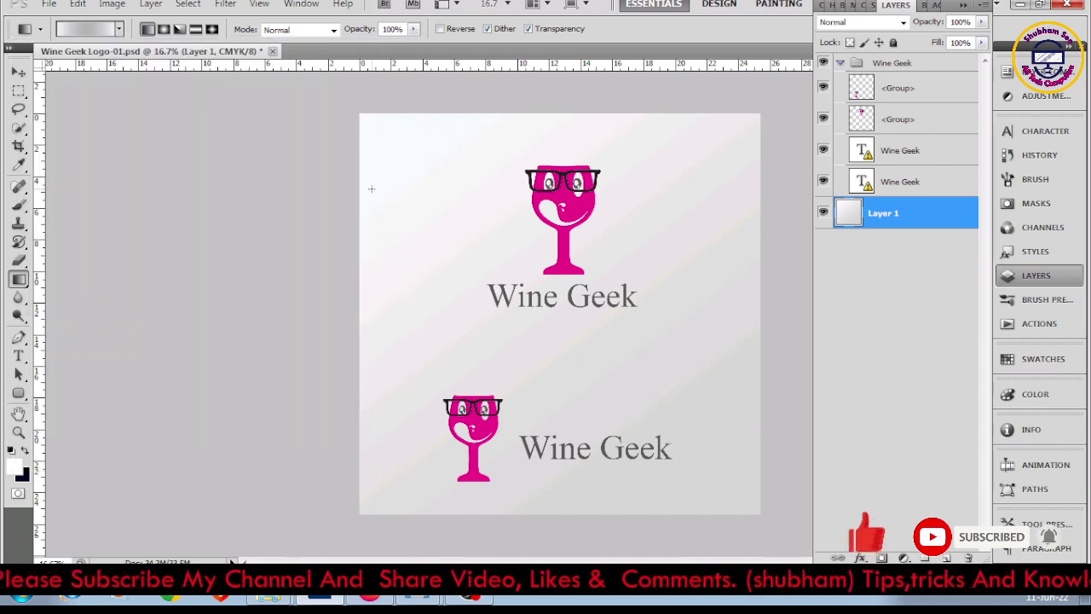
Step: Close Wine Geek Logo-01.psd without saving and return to the Wine Geek Logo folder
{"action": "left_click", "coordinate": [272, 51]}
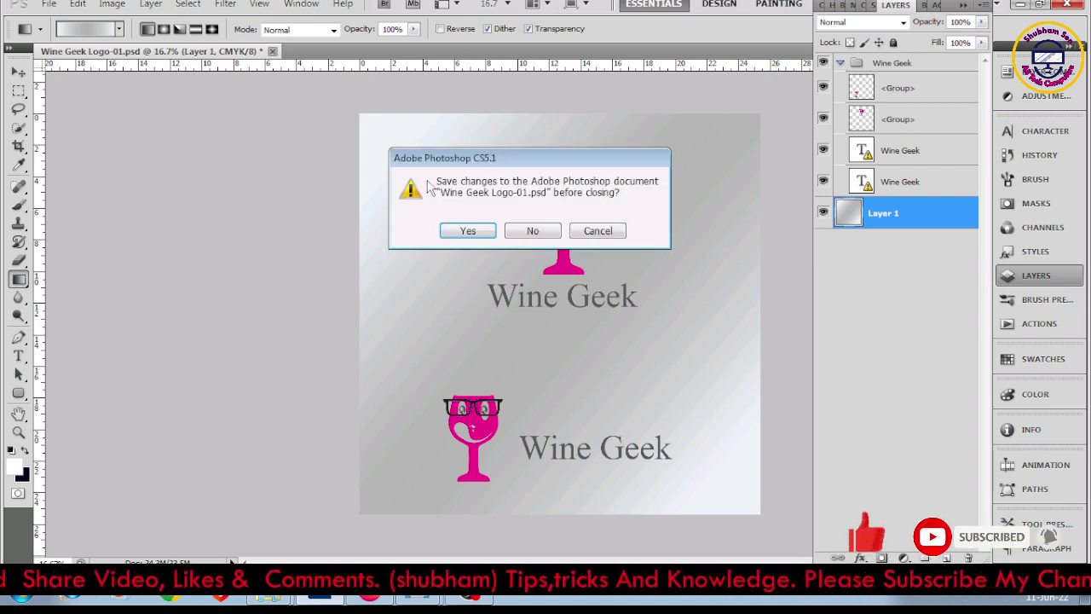
{"action": "left_click", "coordinate": [516, 228]}
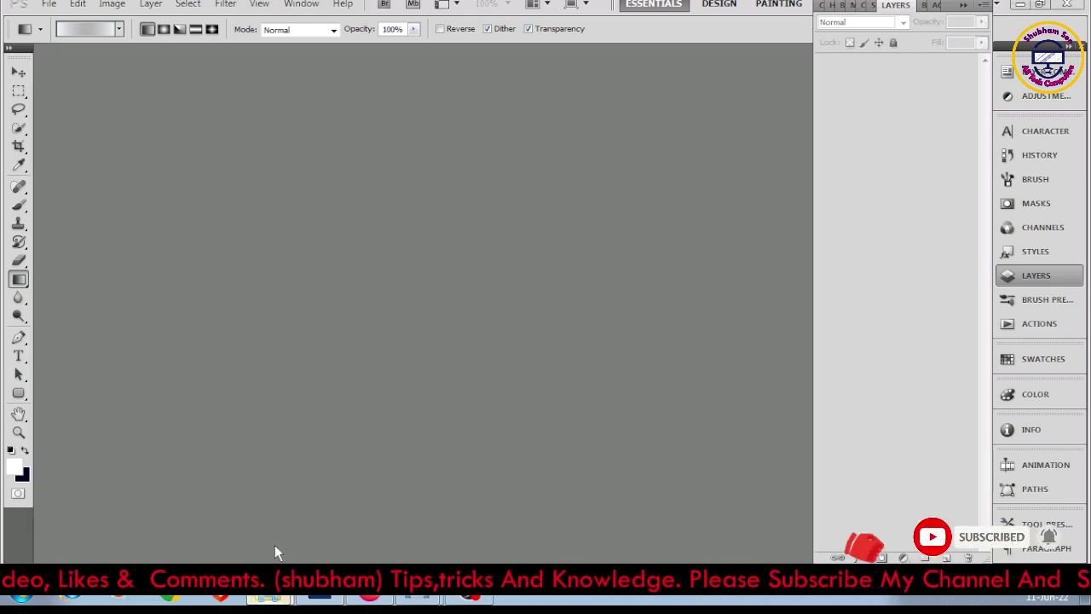
{"action": "left_click", "coordinate": [270, 596]}
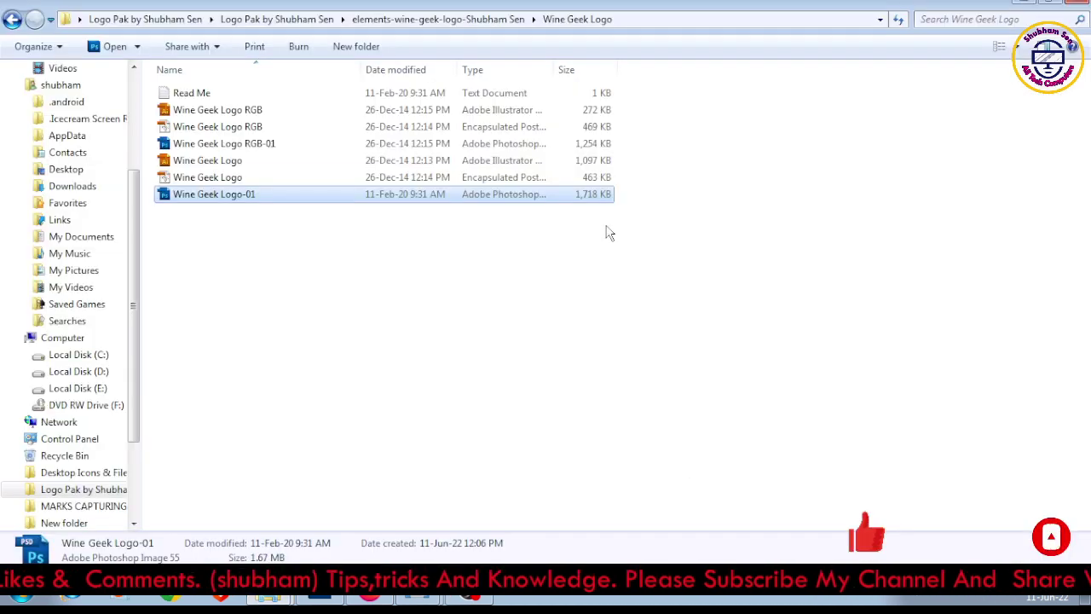
Step: Browse into the wine-retro logo folder's Wine Retro Logo subfolder and back to the logo pack
{"action": "left_click", "coordinate": [12, 21]}
{"action": "left_click", "coordinate": [12, 21]}
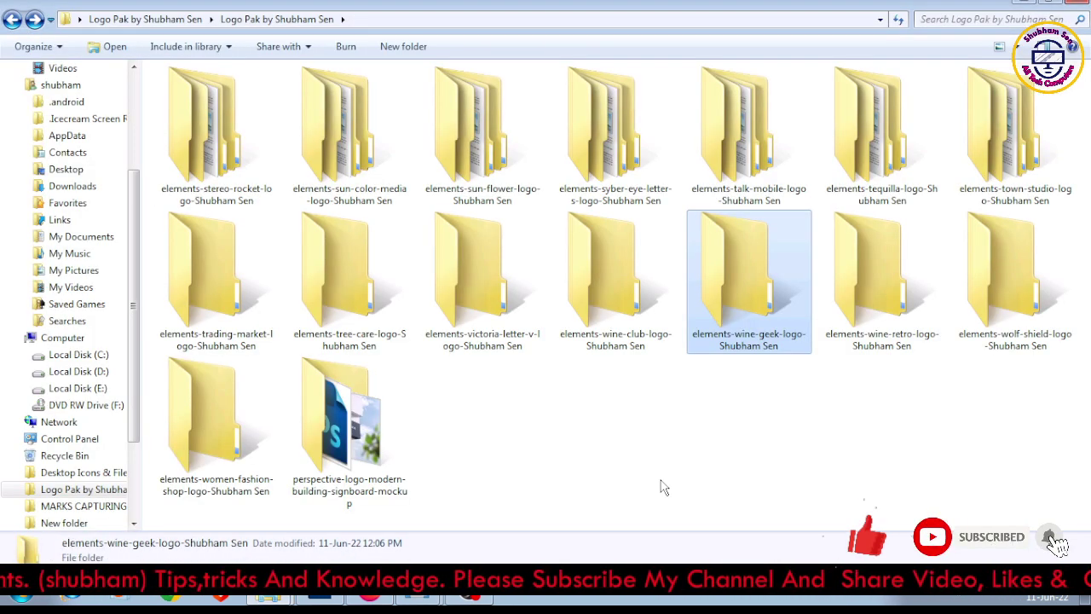
{"action": "left_click", "coordinate": [687, 448]}
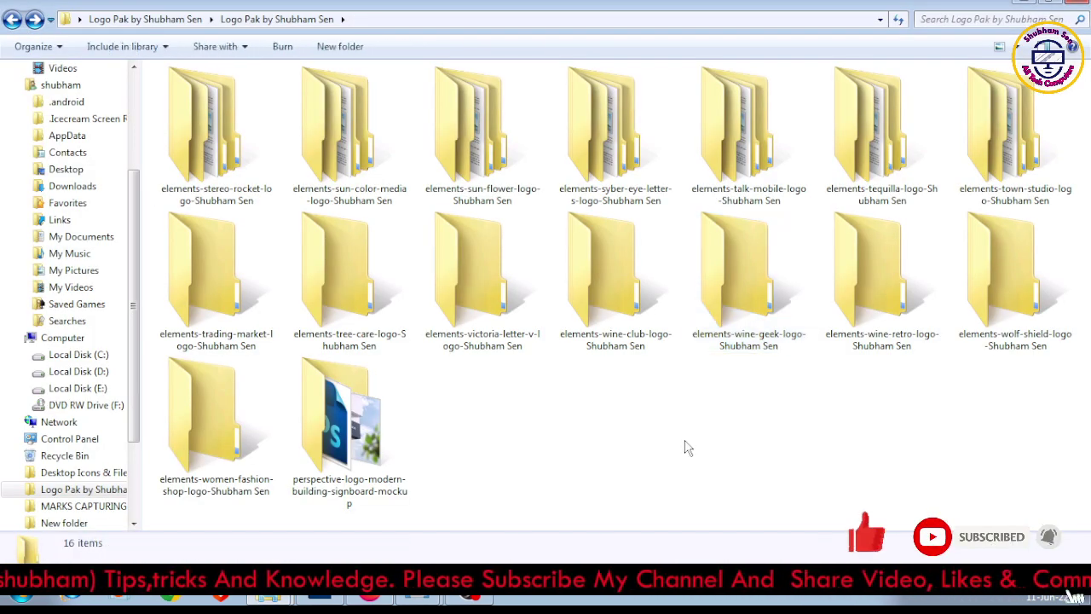
{"action": "left_click", "coordinate": [840, 332]}
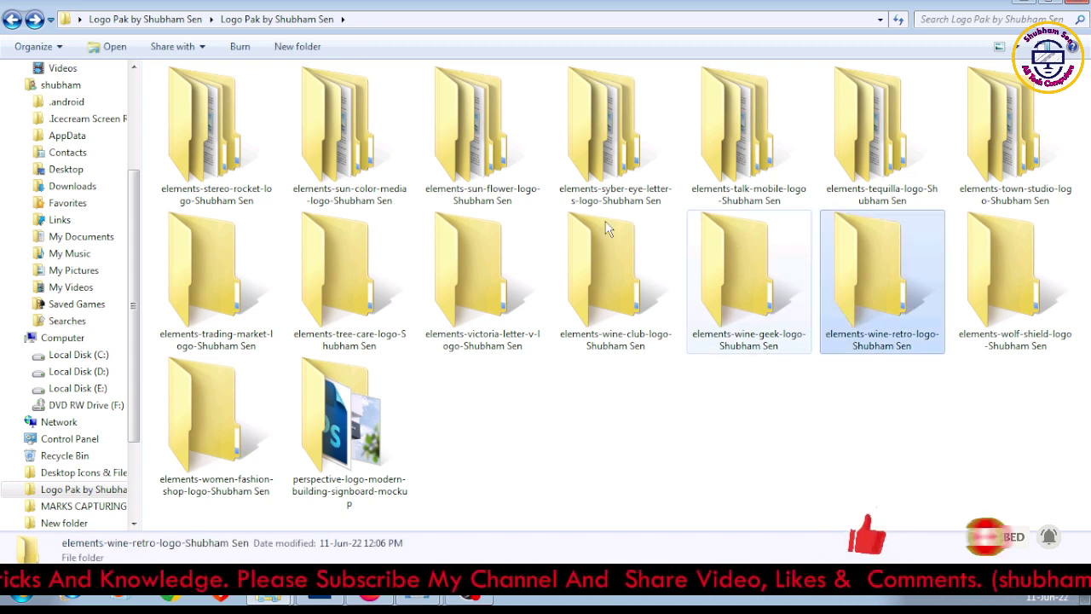
{"action": "key", "text": "Return"}
{"action": "double_click", "coordinate": [239, 92]}
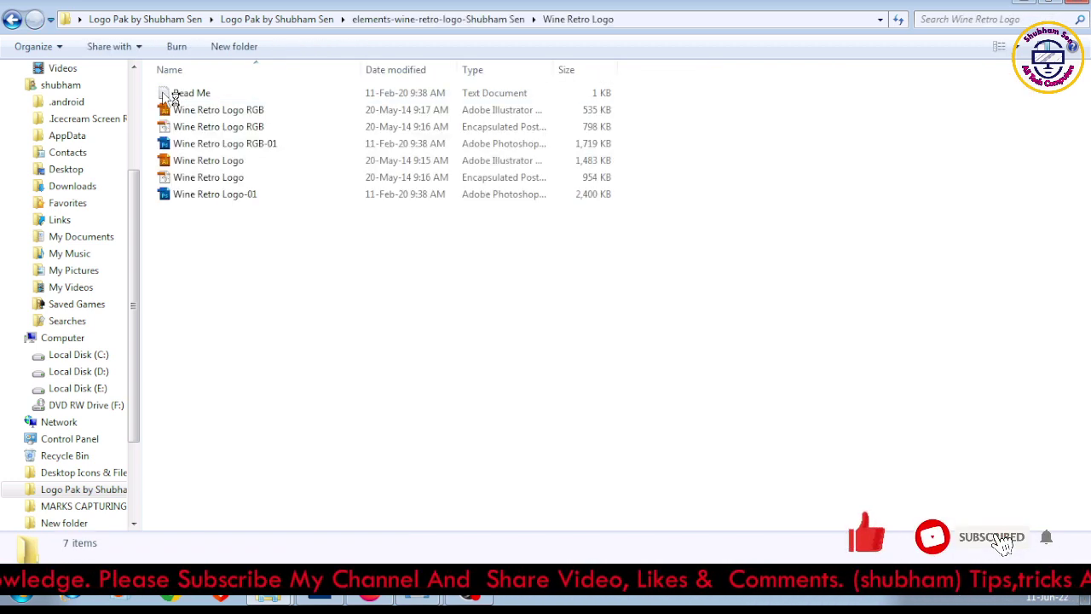
{"action": "double_click", "coordinate": [15, 18]}
Step: Look through the Victoria Letter V Logo and Tree Care Logo folders, returning to the logo pack
{"action": "left_click", "coordinate": [479, 262]}
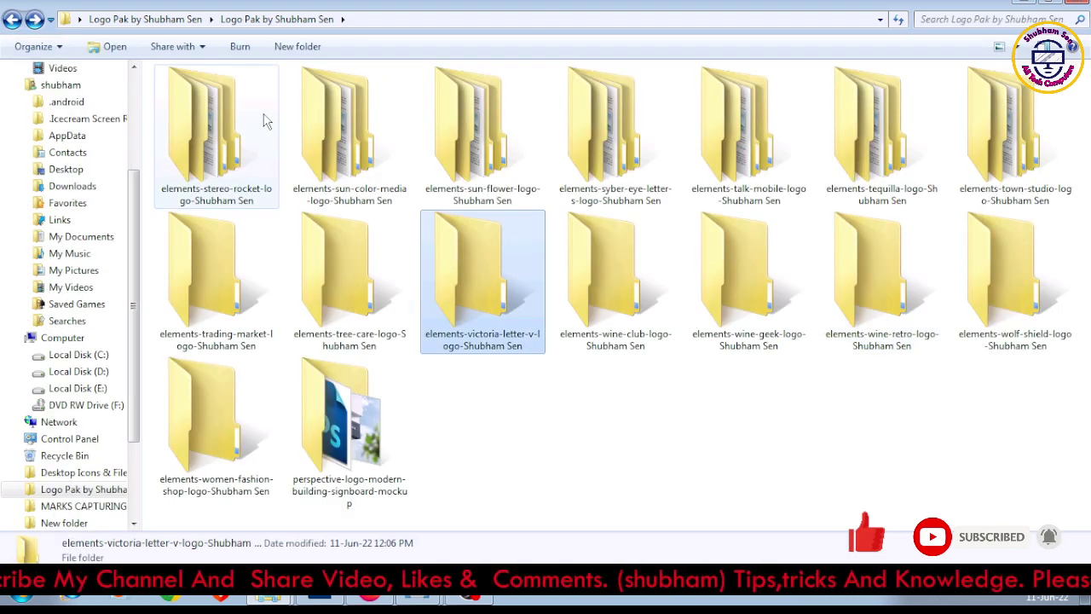
{"action": "key", "text": "Return"}
{"action": "left_click", "coordinate": [230, 101]}
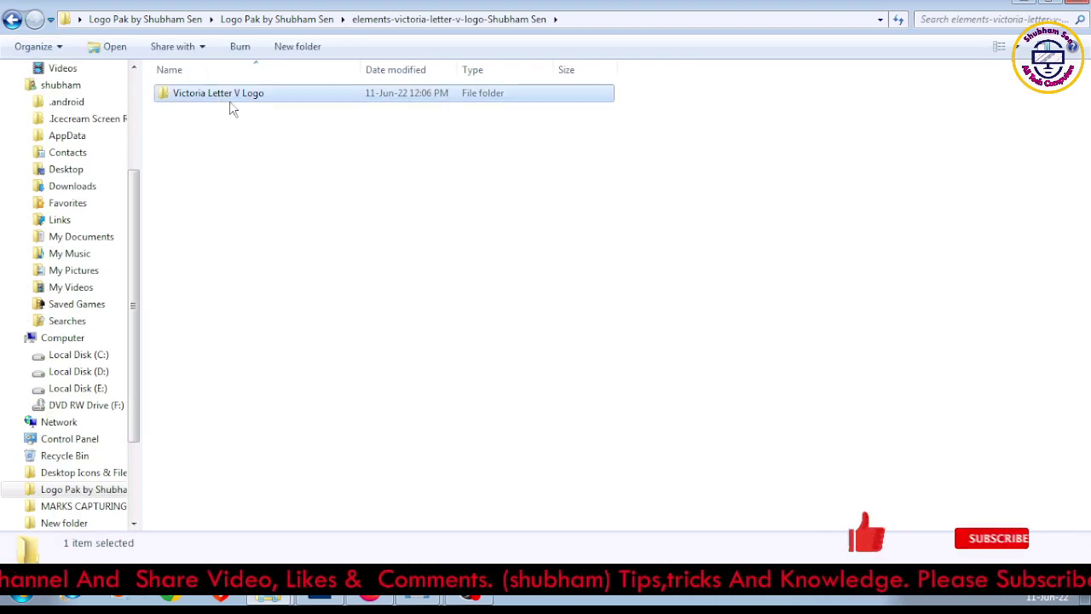
{"action": "double_click", "coordinate": [229, 100]}
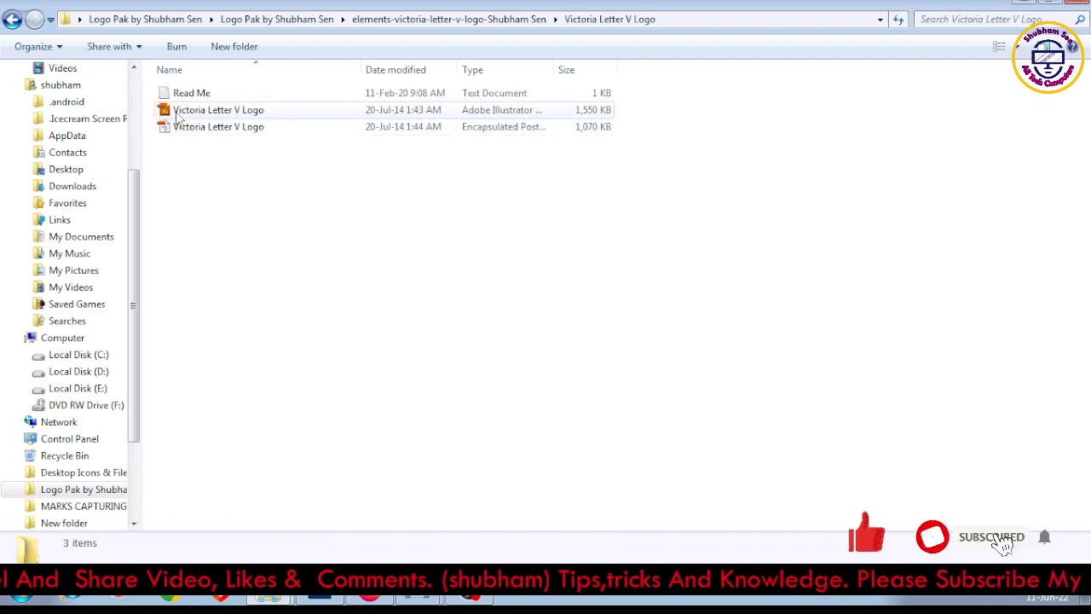
{"action": "left_click", "coordinate": [13, 19]}
{"action": "left_click", "coordinate": [13, 20]}
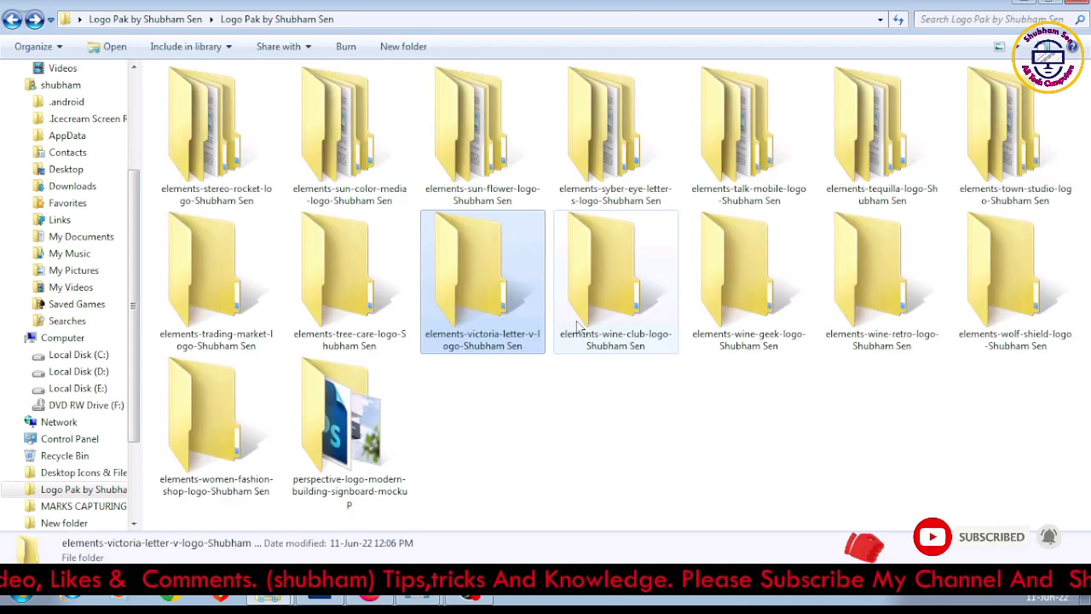
{"action": "double_click", "coordinate": [349, 265]}
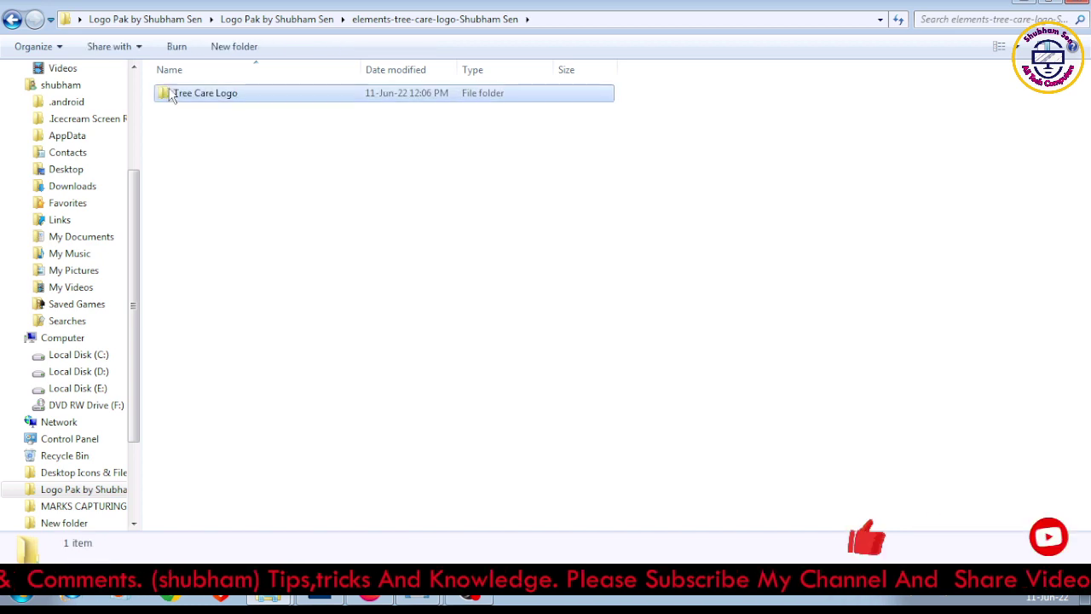
{"action": "double_click", "coordinate": [170, 95]}
{"action": "left_click", "coordinate": [13, 20]}
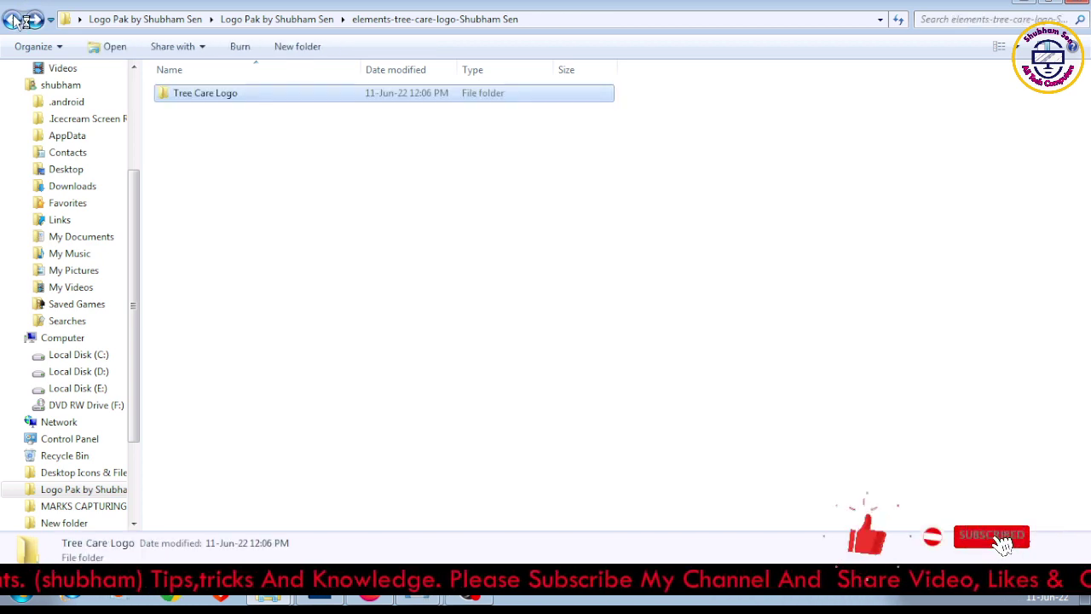
{"action": "left_click", "coordinate": [13, 20]}
Step: Open elements-trading-market-logo > Trading Market Logo and pick Trading Market Logo-01.psd
{"action": "left_click", "coordinate": [188, 257]}
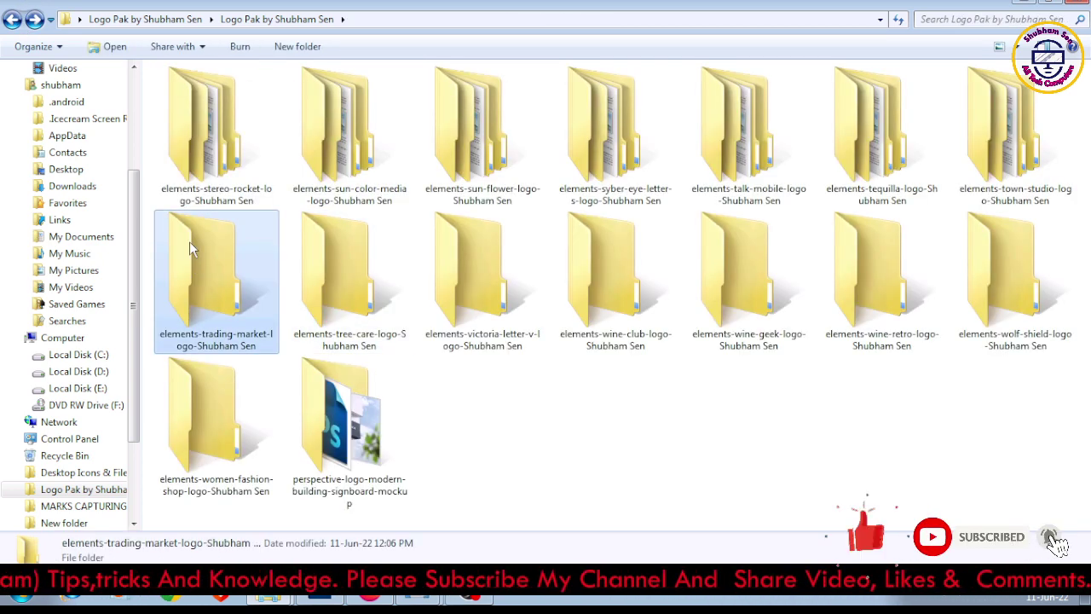
{"action": "double_click", "coordinate": [189, 241]}
{"action": "left_click", "coordinate": [195, 95]}
{"action": "double_click", "coordinate": [195, 95]}
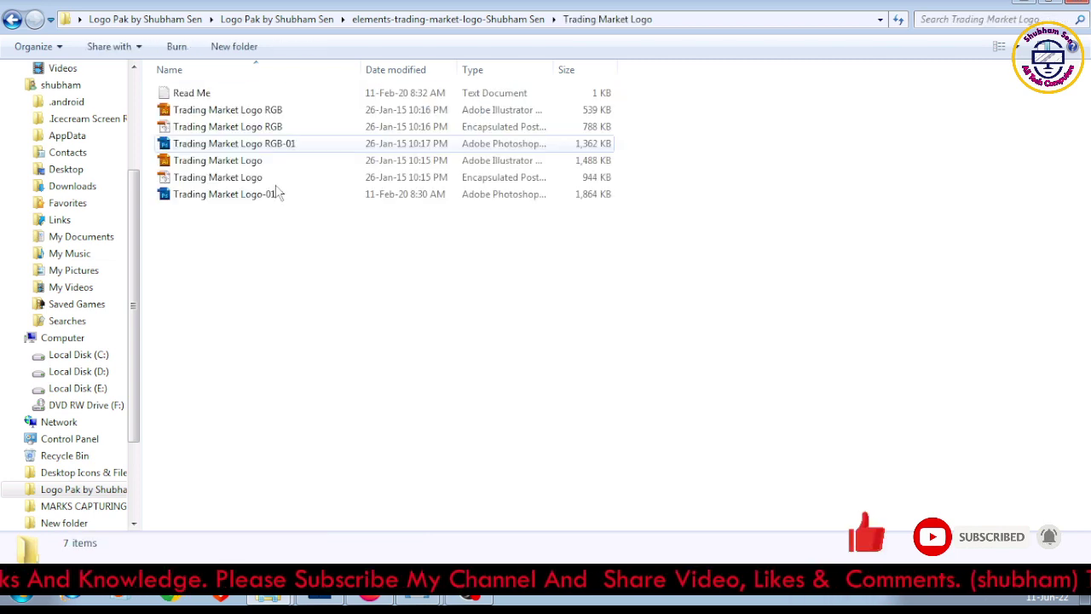
{"action": "left_click", "coordinate": [256, 201]}
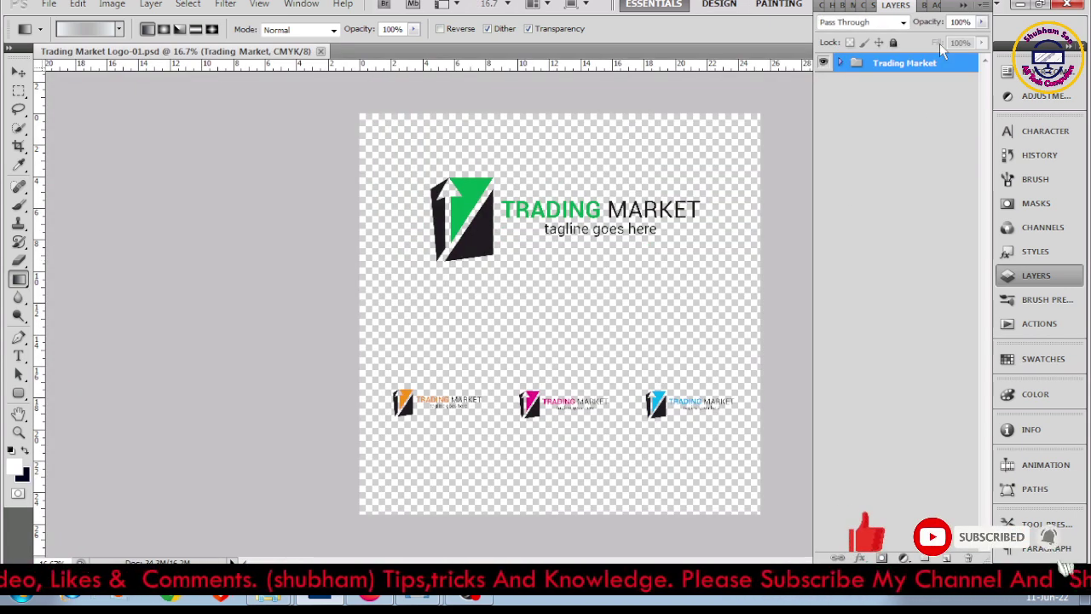
Step: Add Layer 1 above the bottom Trading Market <Group> and fill it with a grey-to-white diagonal gradient
{"action": "left_click", "coordinate": [965, 7]}
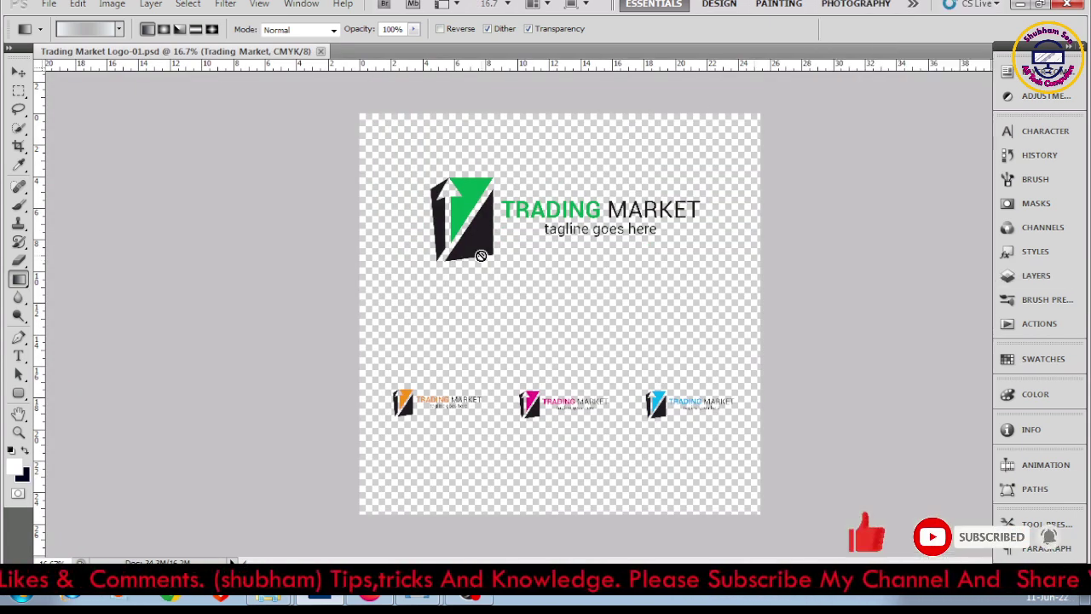
{"action": "left_click", "coordinate": [1015, 280]}
{"action": "left_click", "coordinate": [840, 62]}
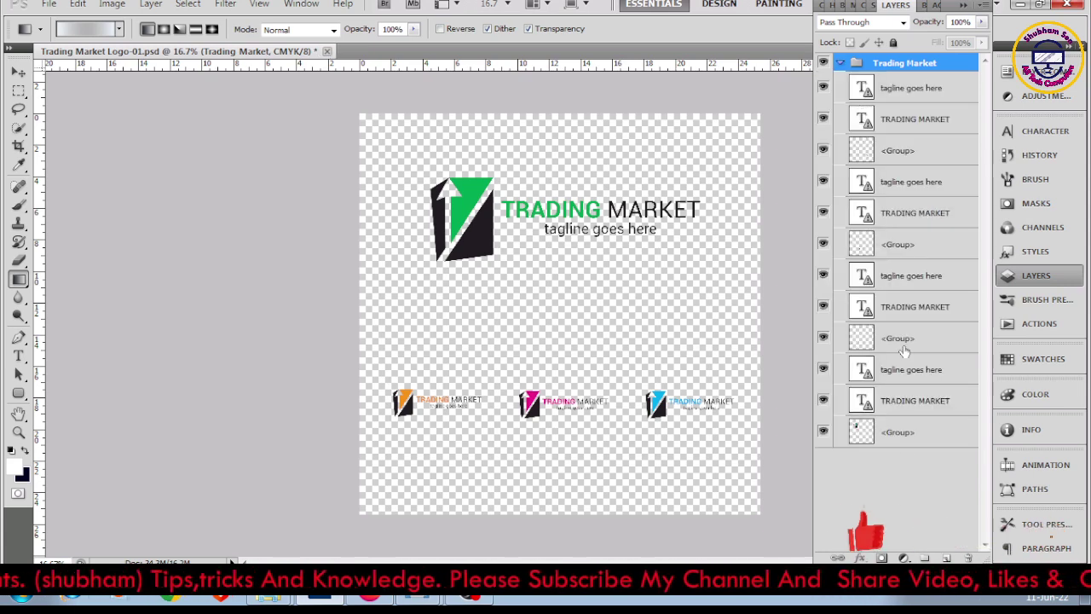
{"action": "left_click", "coordinate": [908, 432]}
{"action": "key", "text": "ctrl+shift+alt+n"}
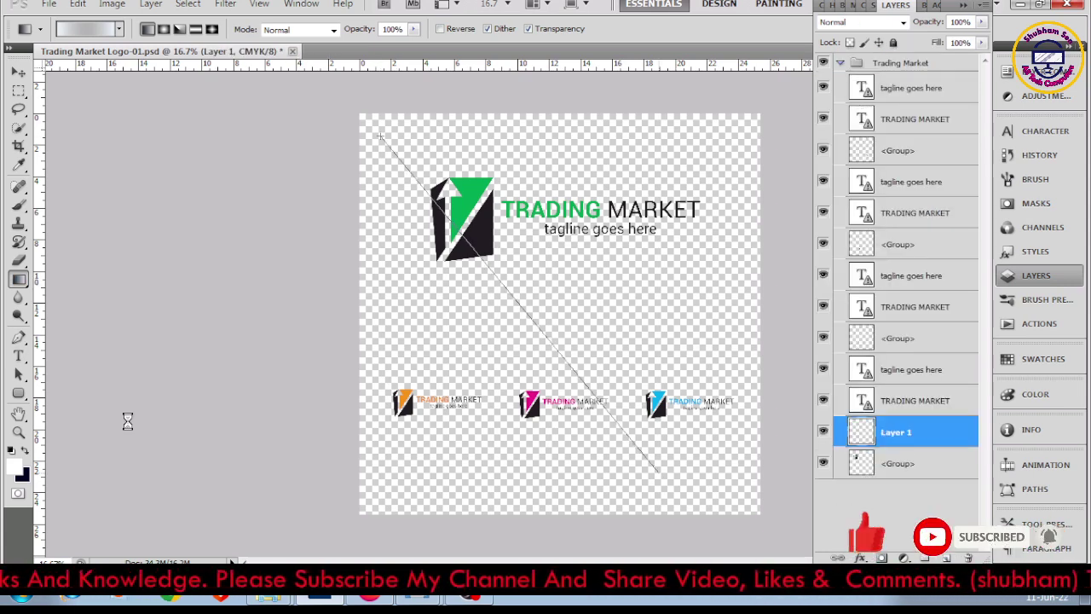
{"action": "left_click_drag", "start_coordinate": [380, 135], "coordinate": [658, 474]}
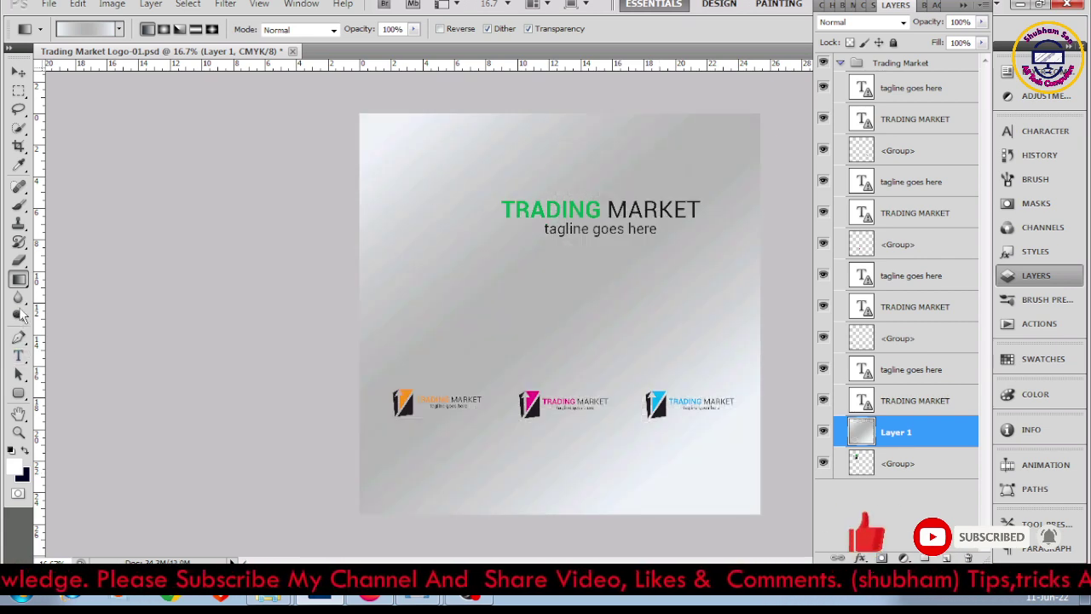
{"action": "right_click", "coordinate": [18, 279]}
Step: Move Layer 1 below the bottom group, then add Layer 2 filled plain white
{"action": "left_click", "coordinate": [68, 292]}
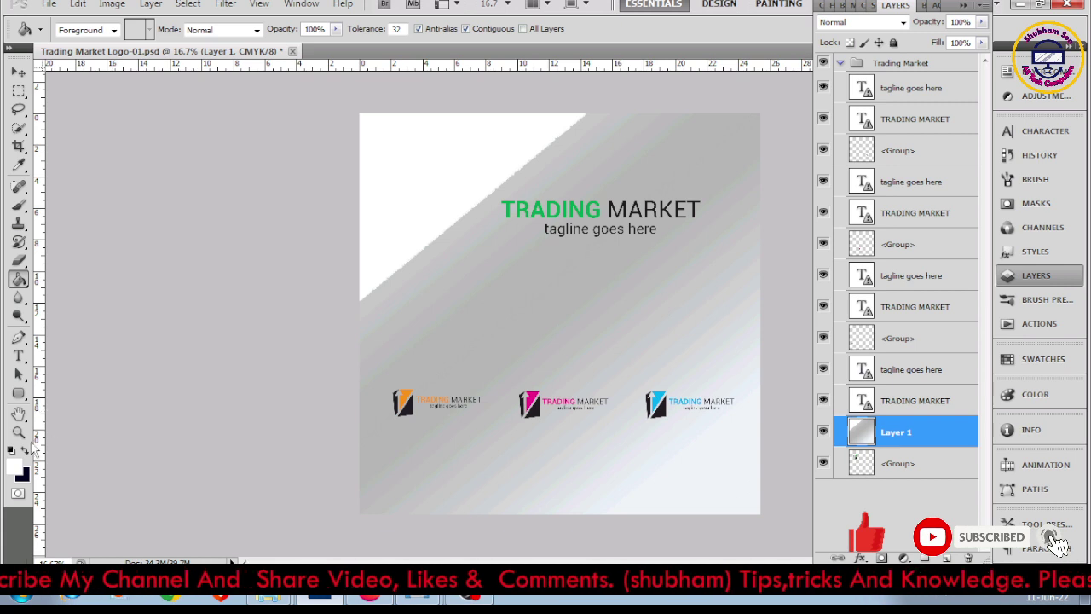
{"action": "left_click", "coordinate": [919, 464]}
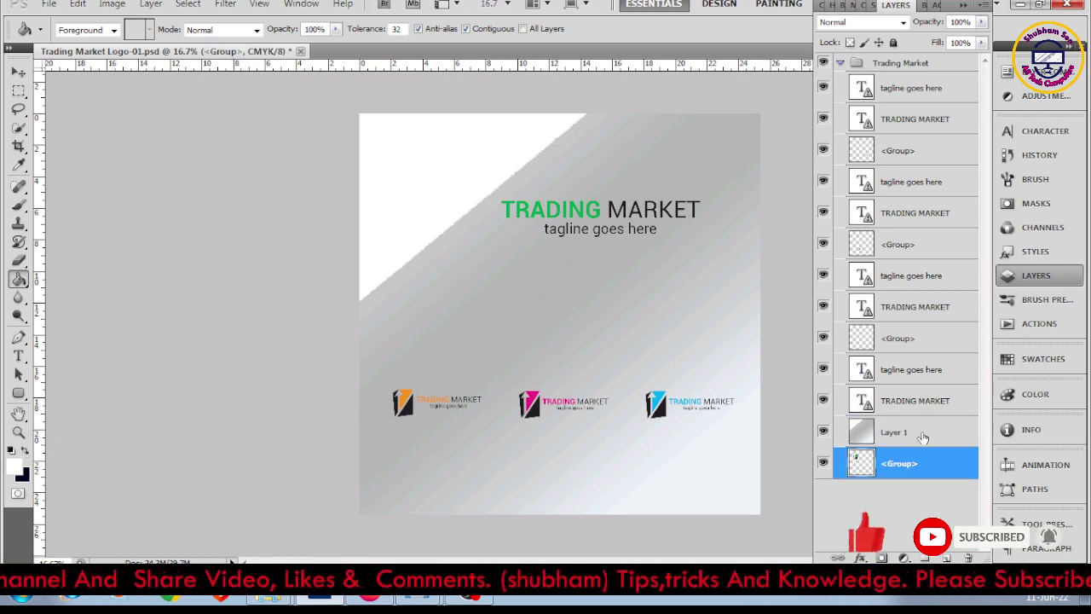
{"action": "left_click", "coordinate": [945, 441]}
{"action": "left_click_drag", "start_coordinate": [945, 474], "coordinate": [838, 474]}
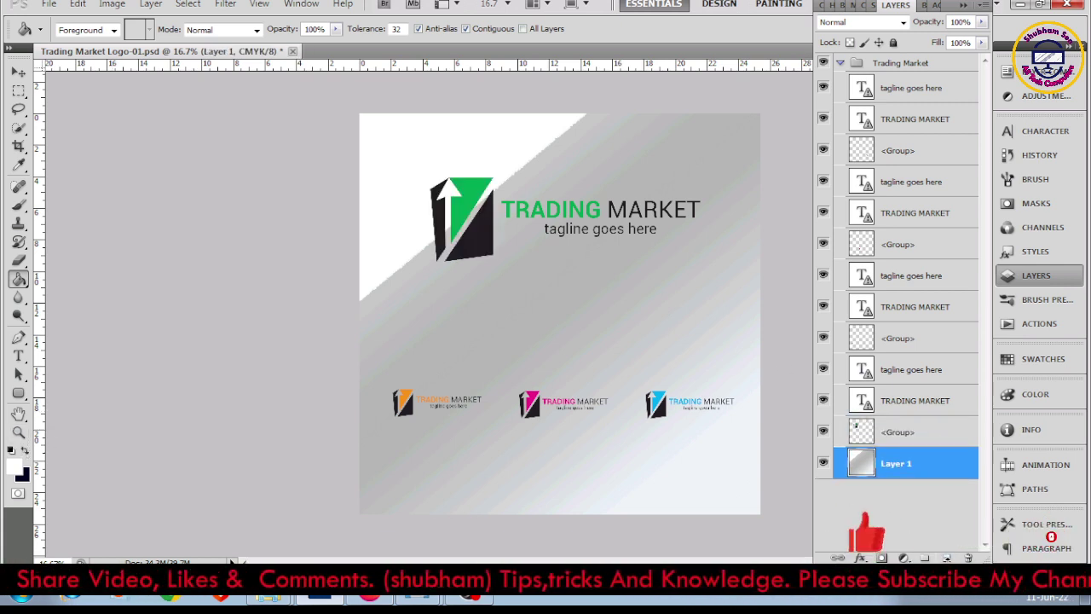
{"action": "left_click", "coordinate": [946, 558]}
{"action": "left_click", "coordinate": [412, 145]}
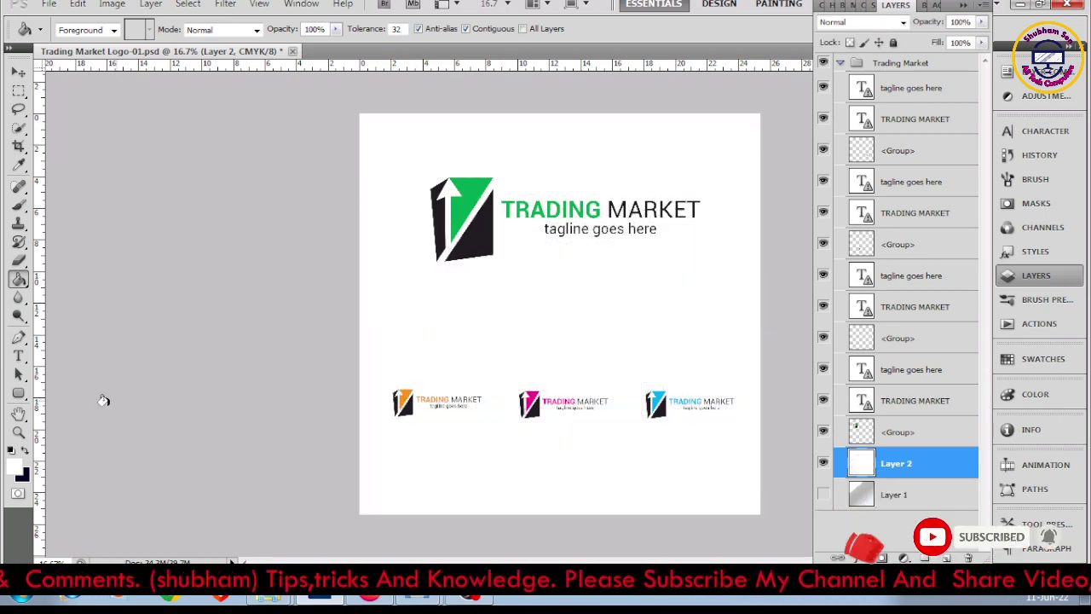
Step: Zoom the logos to 25% and hide the pink logo's TRADING MARKET title
{"action": "left_click", "coordinate": [18, 432]}
{"action": "left_click", "coordinate": [521, 205]}
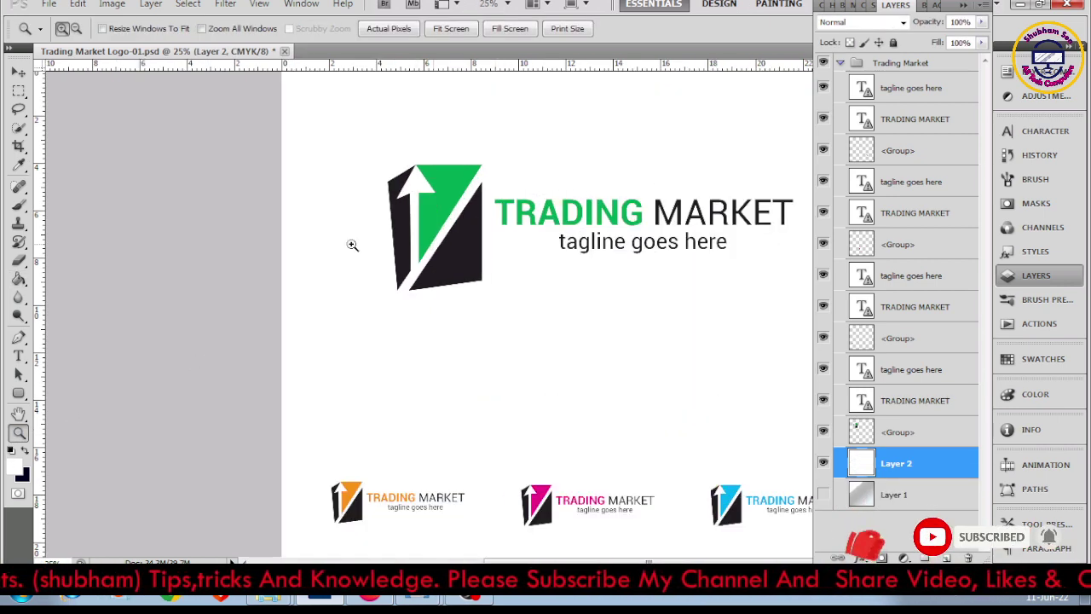
{"action": "key", "text": "v"}
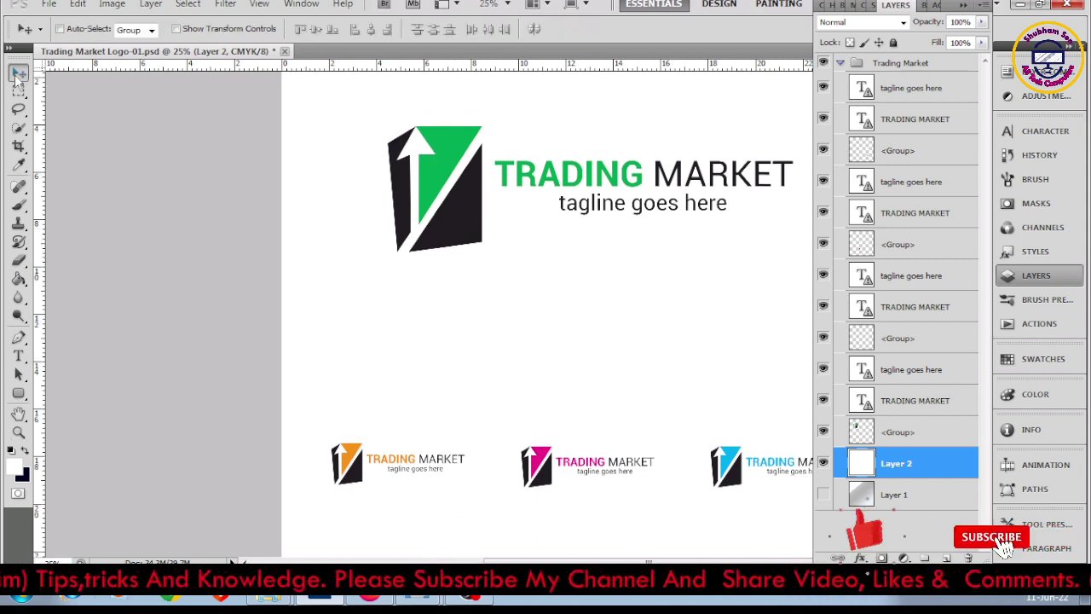
{"action": "left_click", "coordinate": [822, 214]}
{"action": "left_click", "coordinate": [928, 215]}
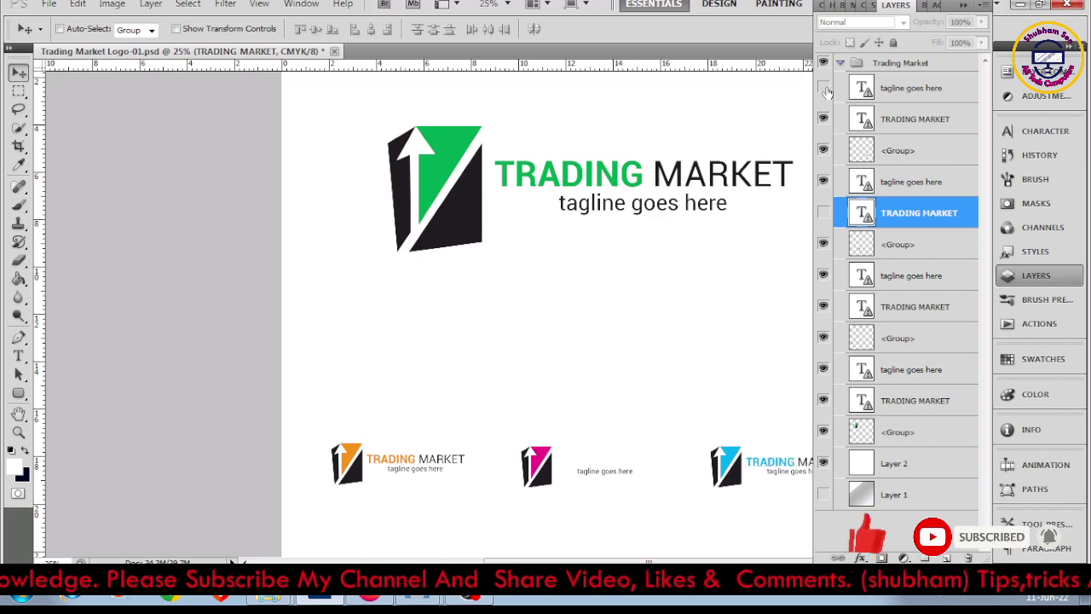
{"action": "scroll", "coordinate": [825, 95], "scroll_direction": "up", "scroll_amount": 1}
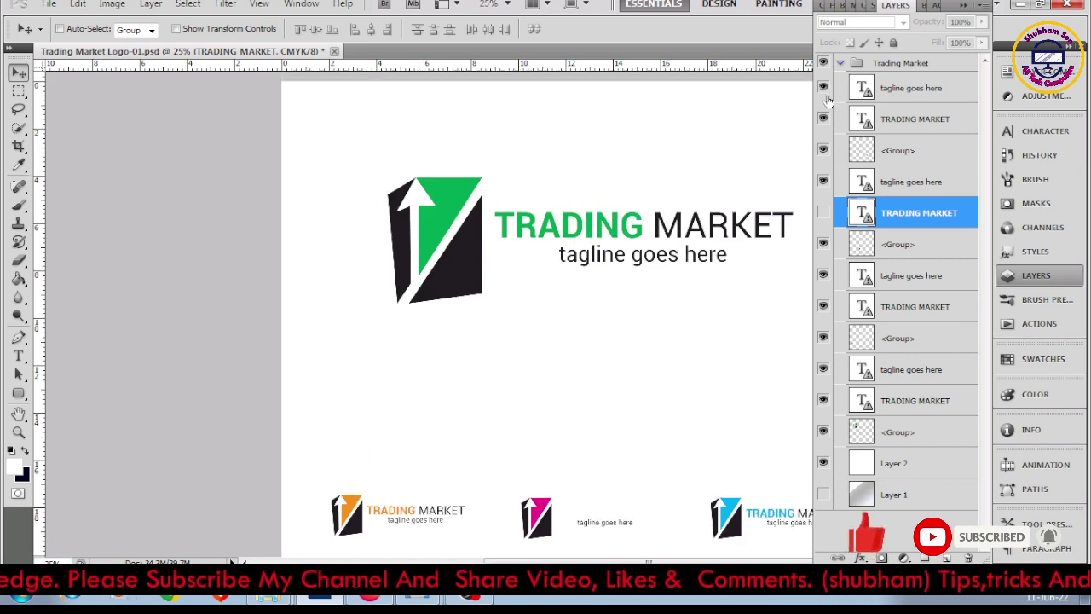
{"action": "left_click", "coordinate": [822, 309]}
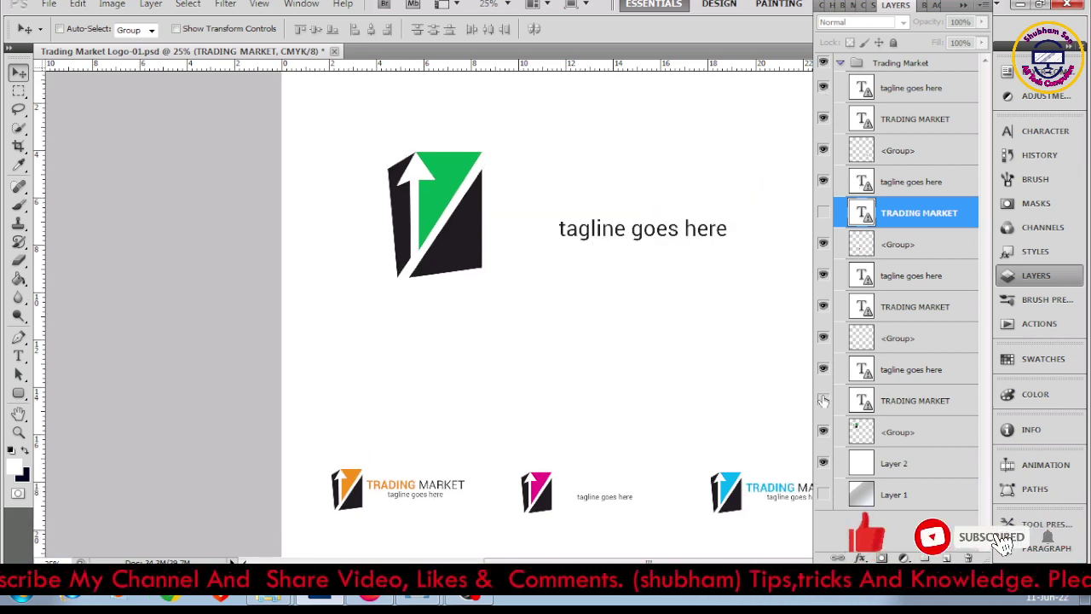
Step: Hide the main TRADING MARKET title and add a new, smaller 'Shubham Marketing' title
{"action": "left_click", "coordinate": [932, 403]}
{"action": "key", "text": "ctrl+shift+alt+n"}
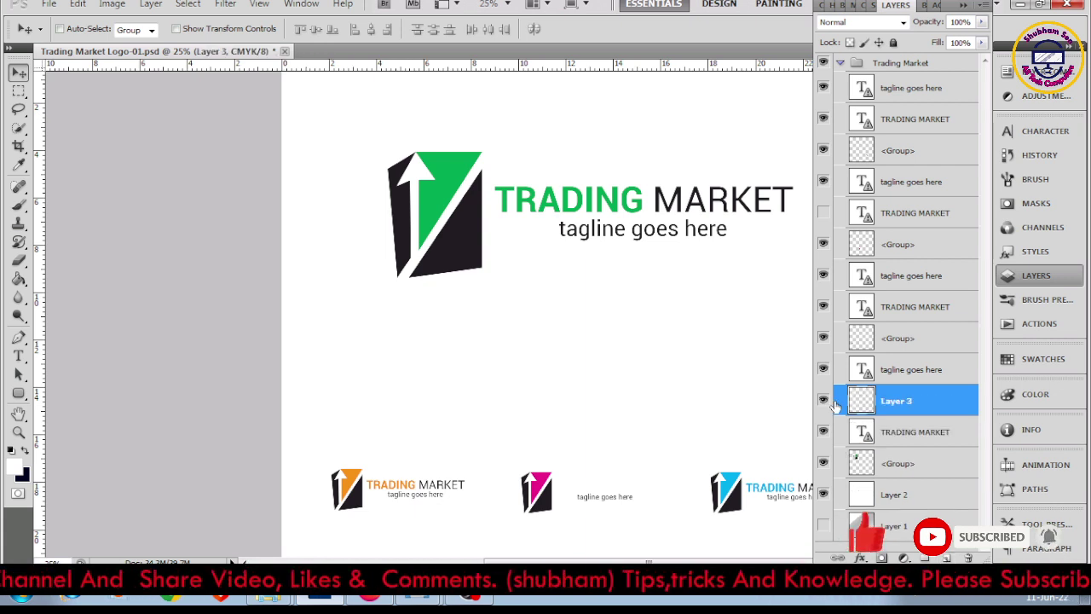
{"action": "left_click", "coordinate": [822, 430]}
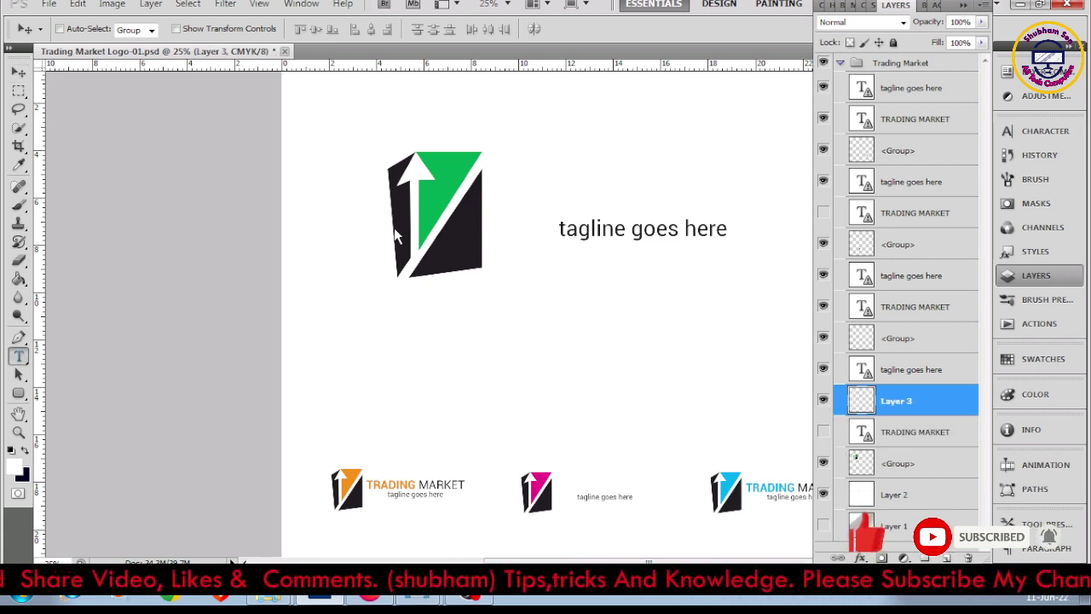
{"action": "left_click_drag", "start_coordinate": [521, 153], "coordinate": [661, 191]}
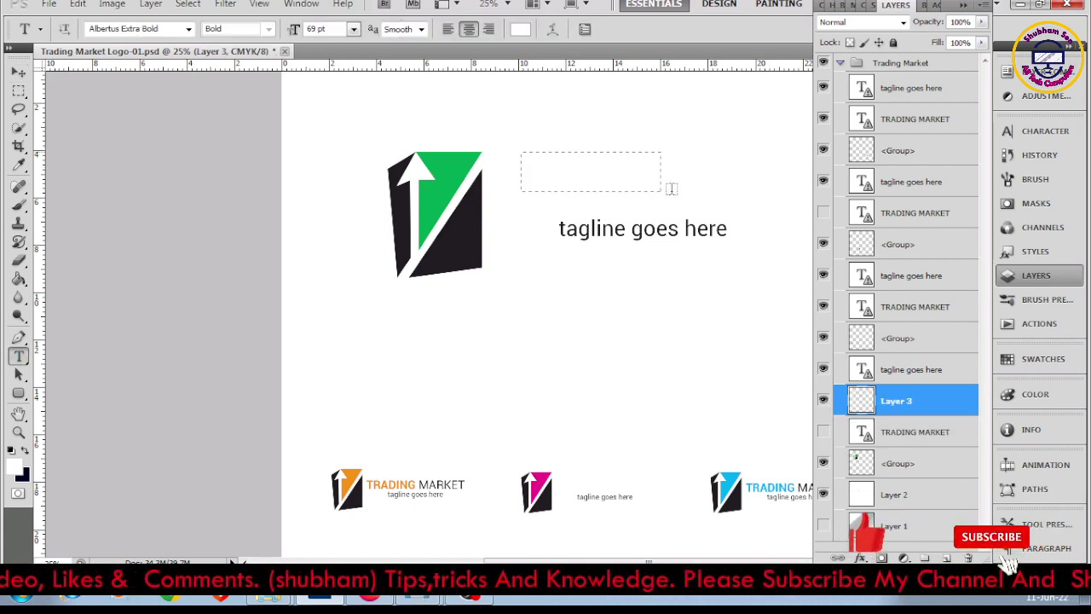
{"action": "left_click_drag", "start_coordinate": [791, 204], "coordinate": [794, 207]}
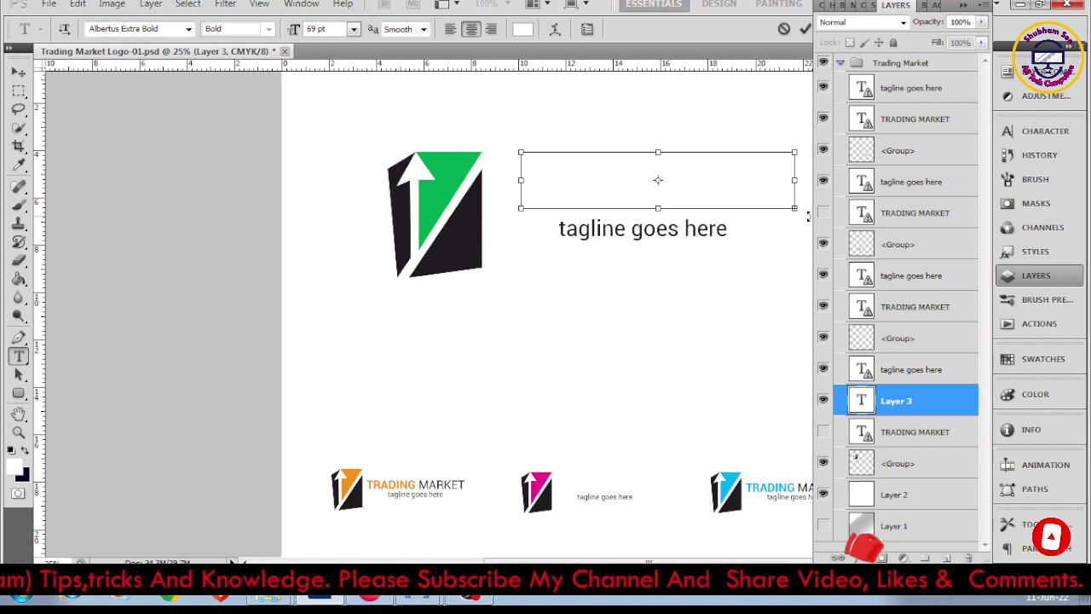
{"action": "left_click", "coordinate": [522, 29]}
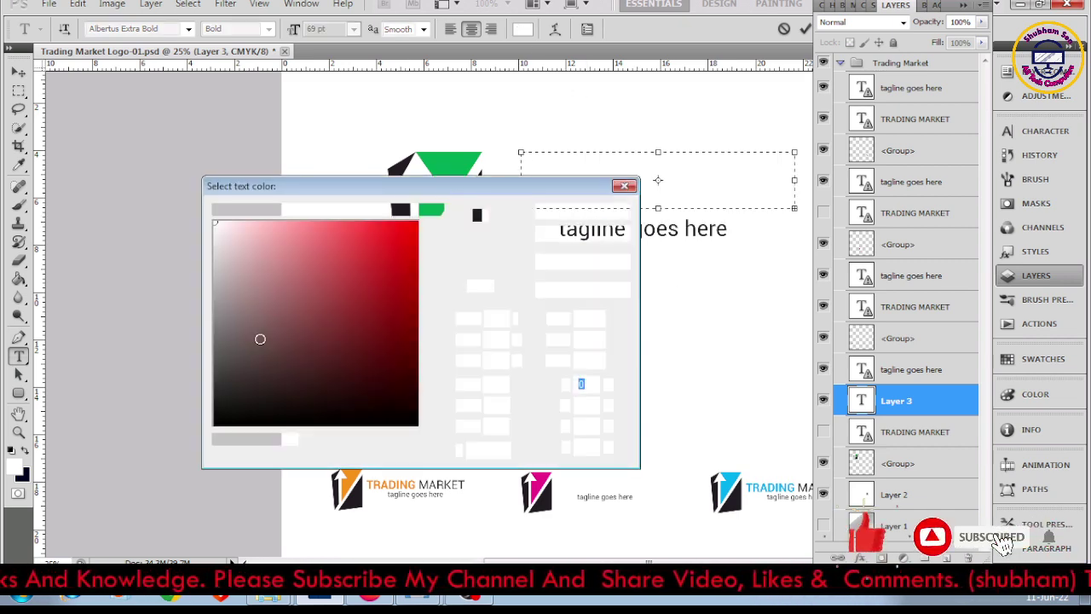
{"action": "left_click", "coordinate": [583, 213]}
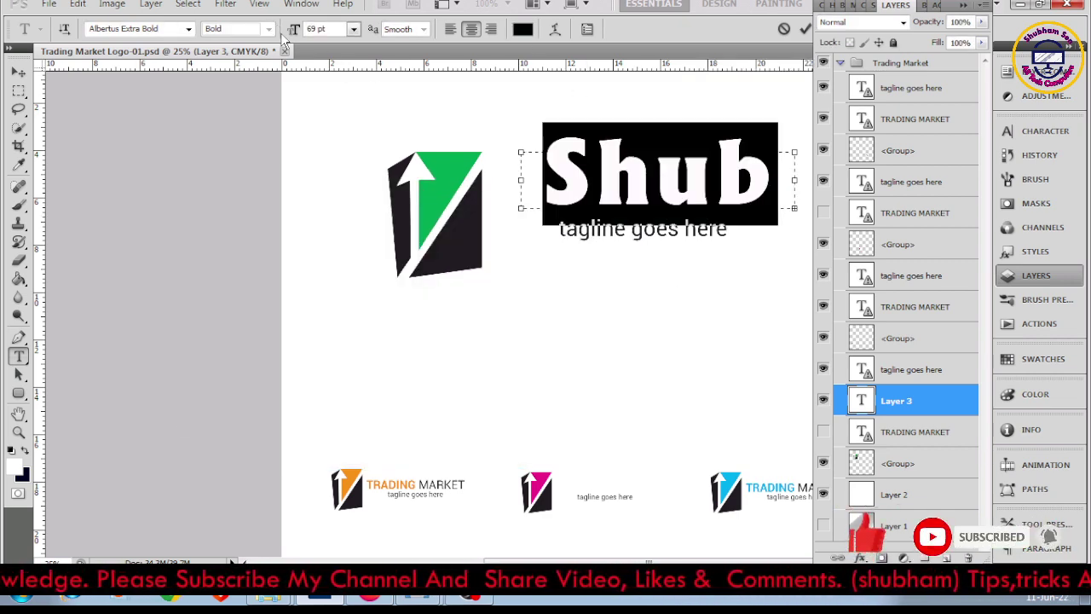
{"action": "left_click_drag", "start_coordinate": [290, 29], "coordinate": [239, 32]}
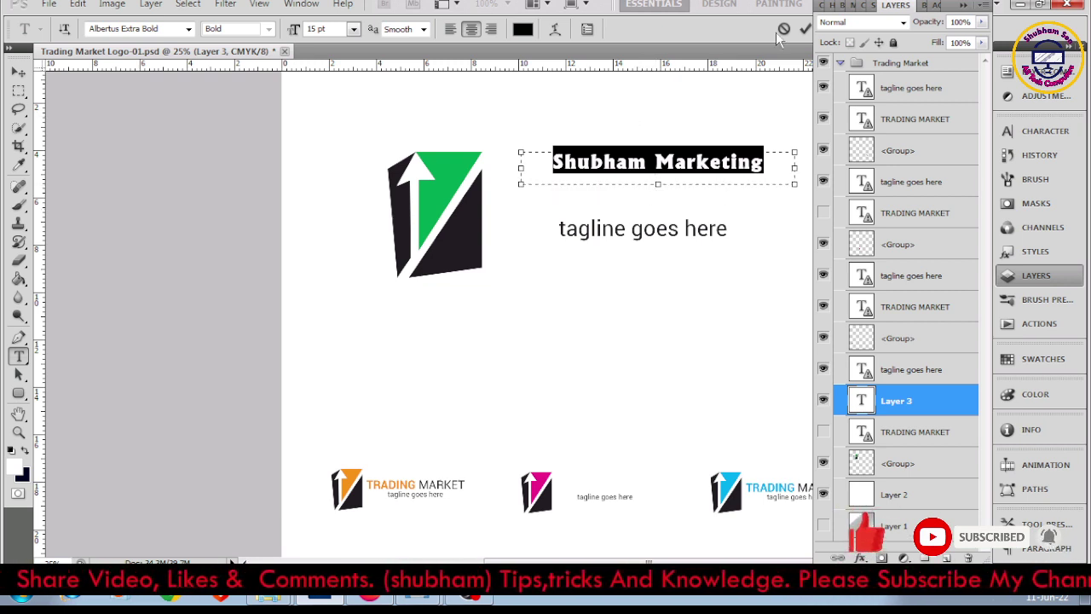
{"action": "left_click", "coordinate": [806, 30]}
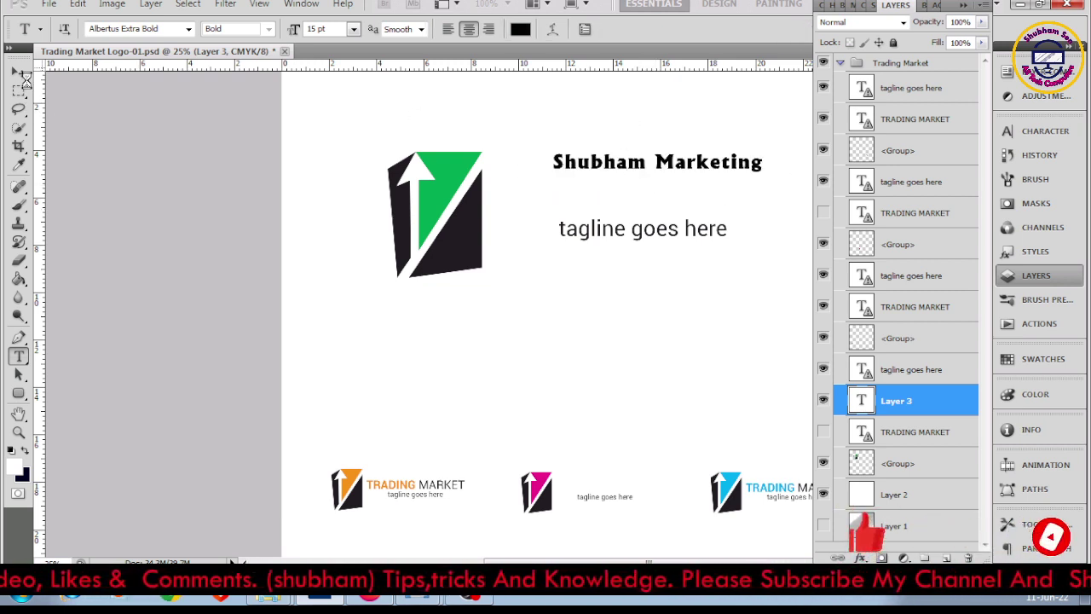
Step: Move 'Shubham Marketing' down nearer the tagline, then close the logo document
{"action": "left_click", "coordinate": [19, 72]}
{"action": "left_click_drag", "start_coordinate": [633, 163], "coordinate": [616, 198]}
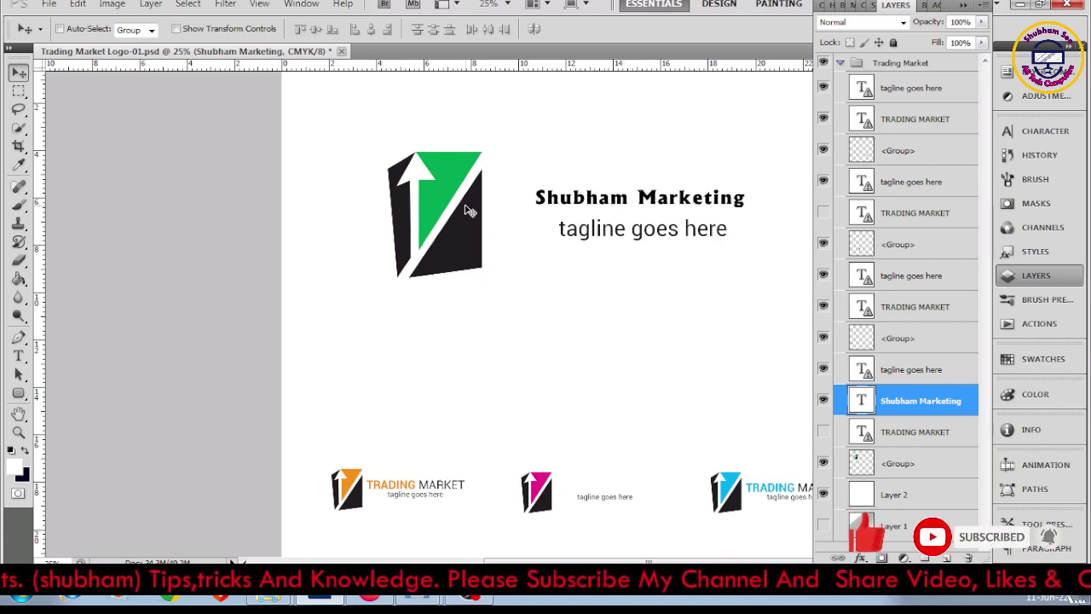
{"action": "scroll", "coordinate": [574, 268], "scroll_direction": "down", "scroll_amount": 2}
{"action": "scroll", "coordinate": [574, 267], "scroll_direction": "up", "scroll_amount": 2}
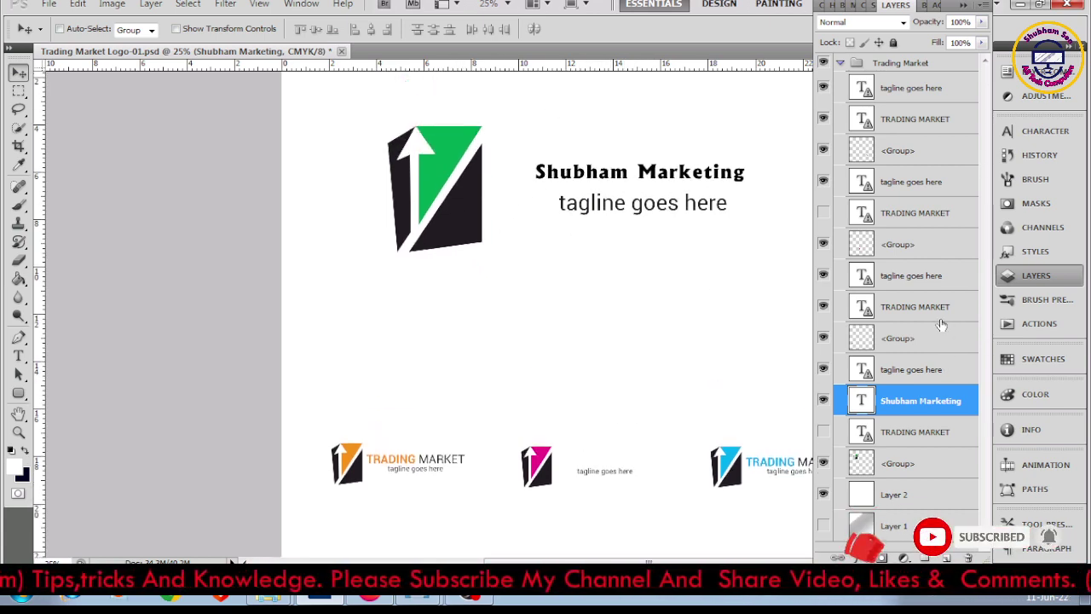
{"action": "scroll", "coordinate": [213, 87], "scroll_direction": "up", "scroll_amount": 1}
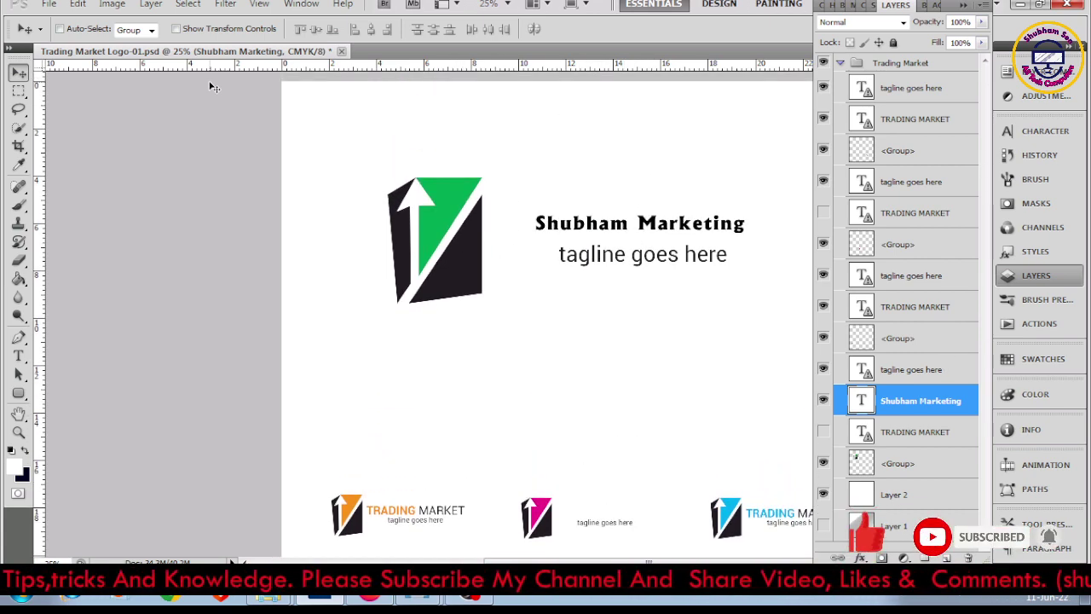
{"action": "left_click", "coordinate": [341, 51]}
Step: Discard the logo's unsaved changes and go up to the Logo Pak folder in Windows Explorer
{"action": "left_click", "coordinate": [534, 232]}
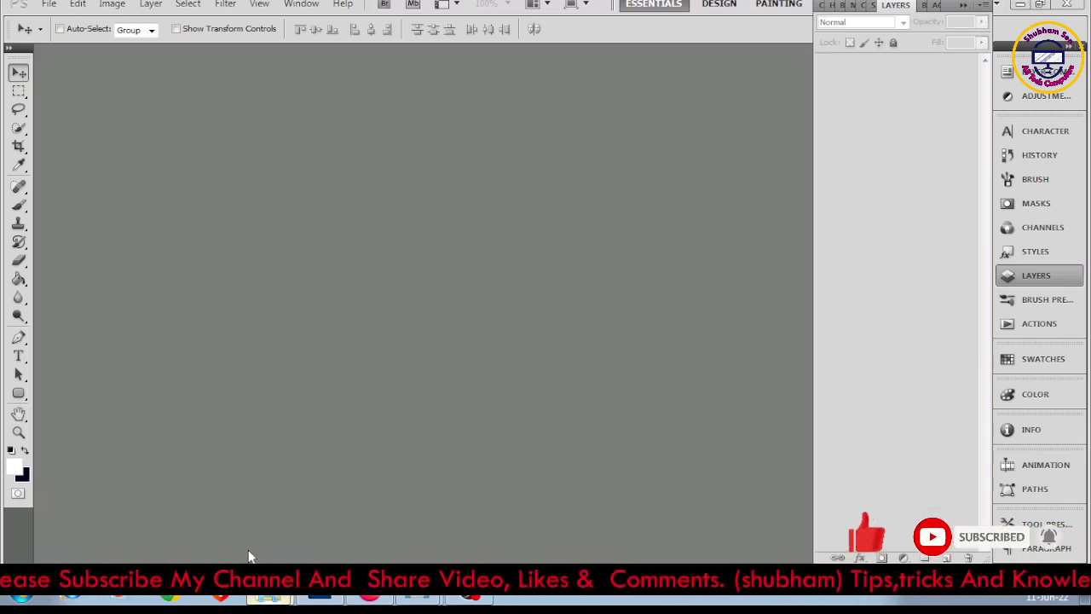
{"action": "left_click", "coordinate": [269, 596]}
{"action": "key", "text": "BackSpace"}
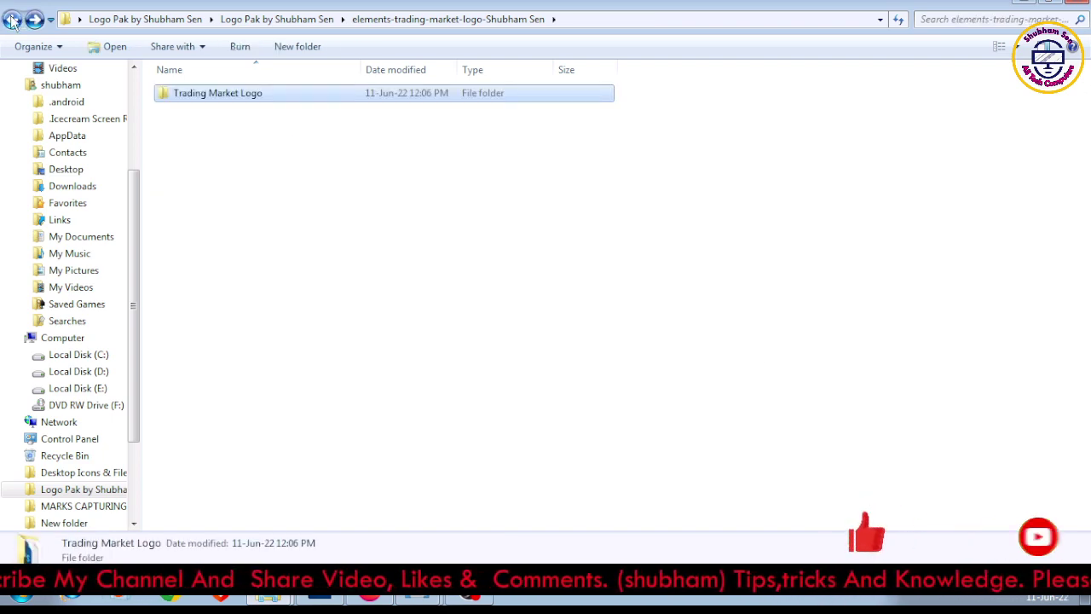
{"action": "key", "text": "BackSpace"}
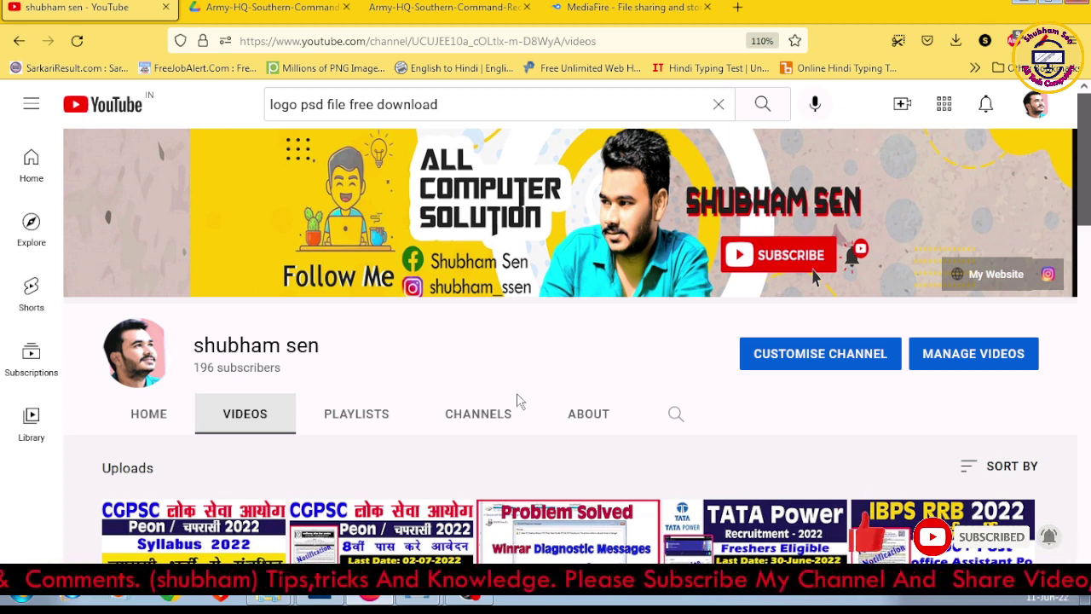
{"action": "mouse_move", "coordinate": [569, 213]}
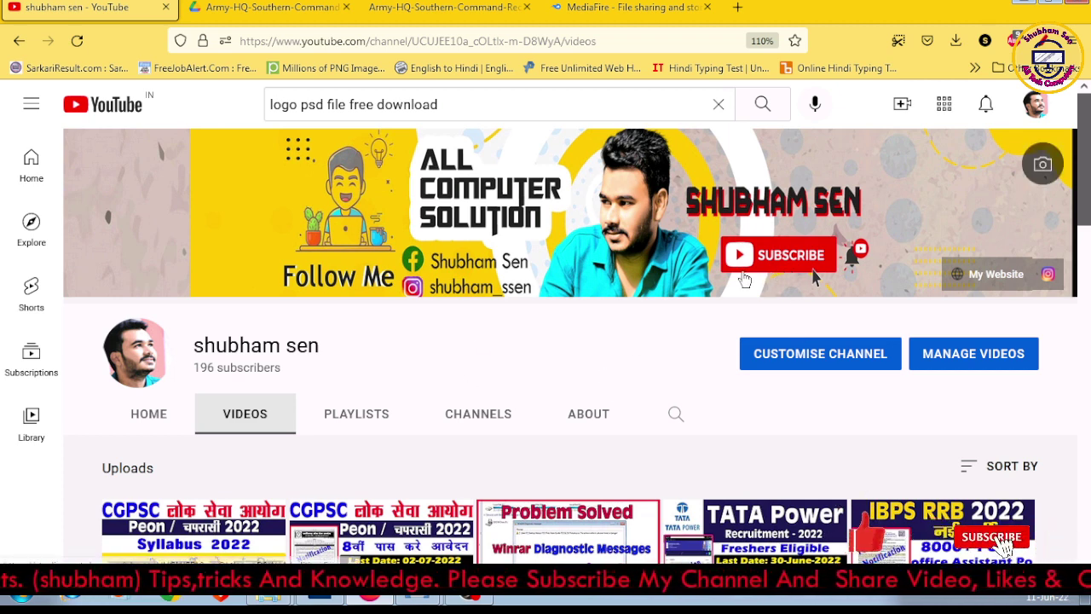
{"action": "mouse_move", "coordinate": [801, 263]}
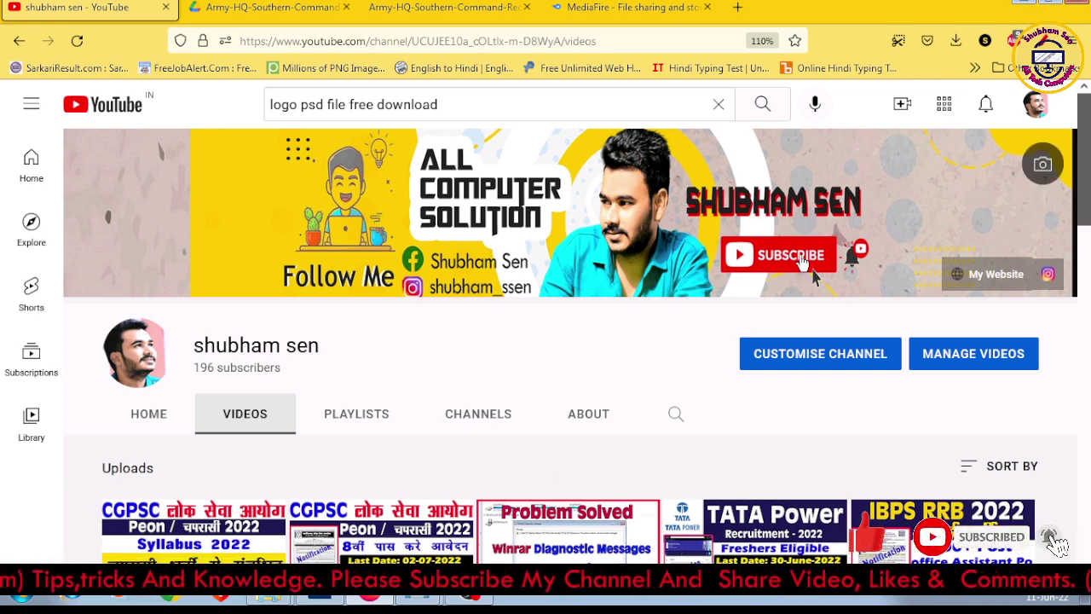
{"action": "scroll", "coordinate": [657, 420], "scroll_direction": "down", "scroll_amount": 2}
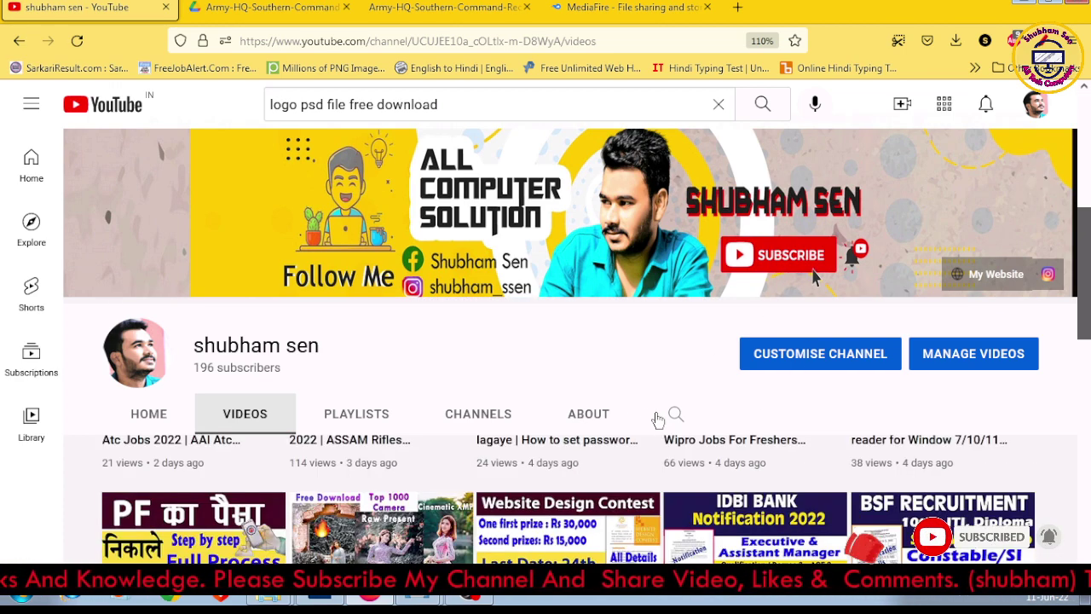
{"action": "scroll", "coordinate": [531, 414], "scroll_direction": "down", "scroll_amount": 4}
{"action": "scroll", "coordinate": [541, 377], "scroll_direction": "up", "scroll_amount": 6}
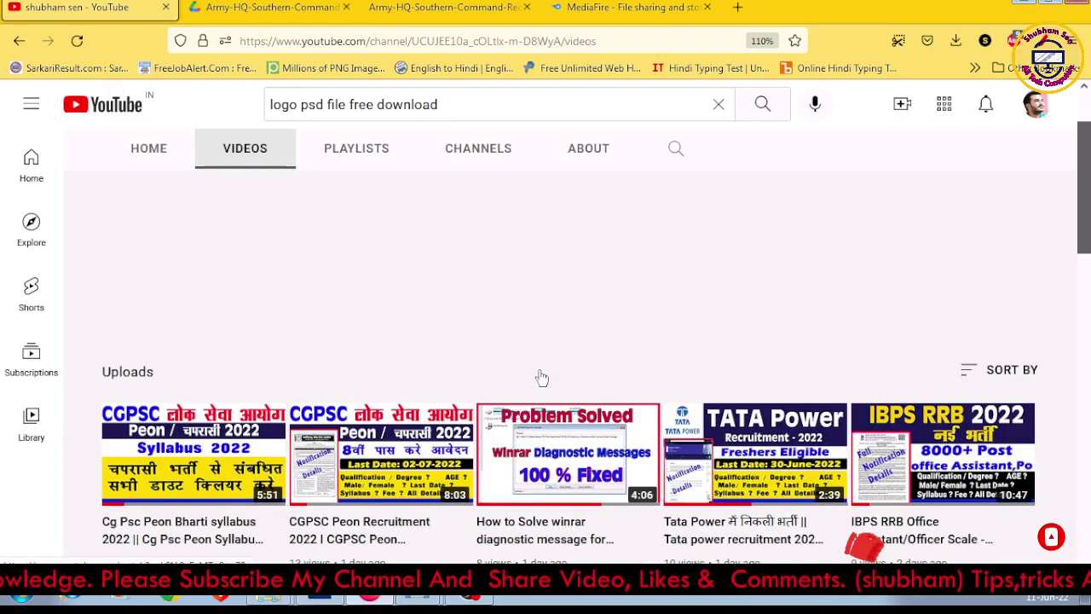
{"action": "scroll", "coordinate": [541, 377], "scroll_direction": "up", "scroll_amount": 2}
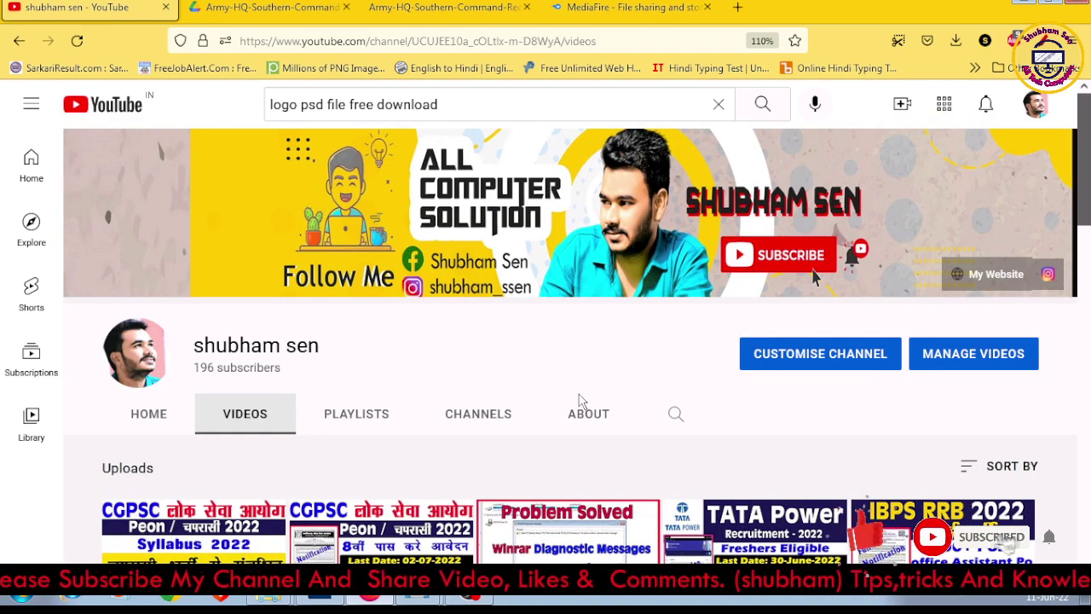
{"action": "scroll", "coordinate": [621, 442], "scroll_direction": "down", "scroll_amount": 5}
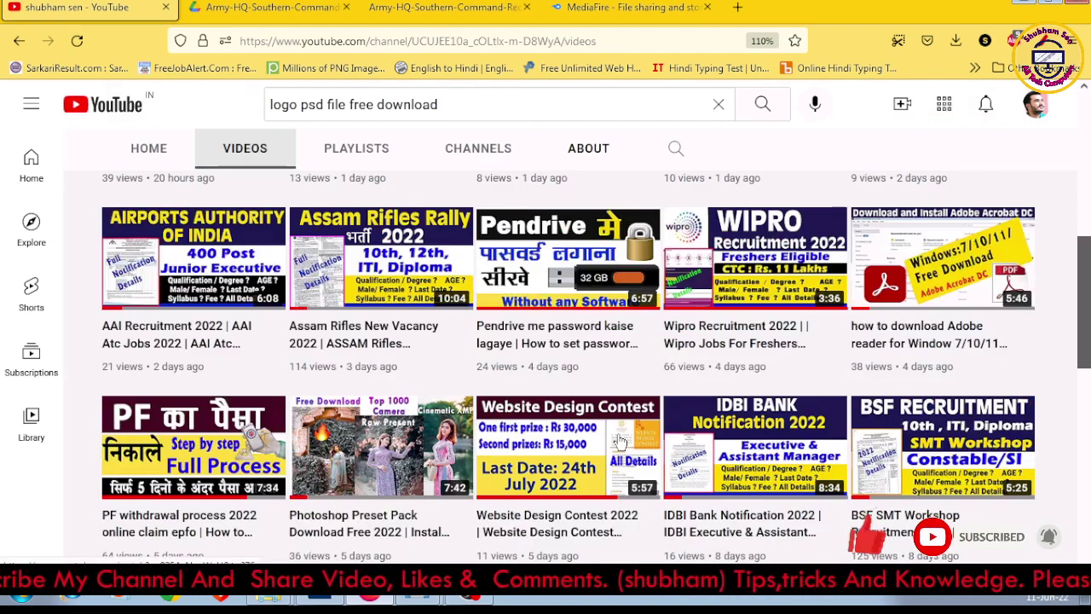
{"action": "scroll", "coordinate": [682, 425], "scroll_direction": "down", "scroll_amount": 1}
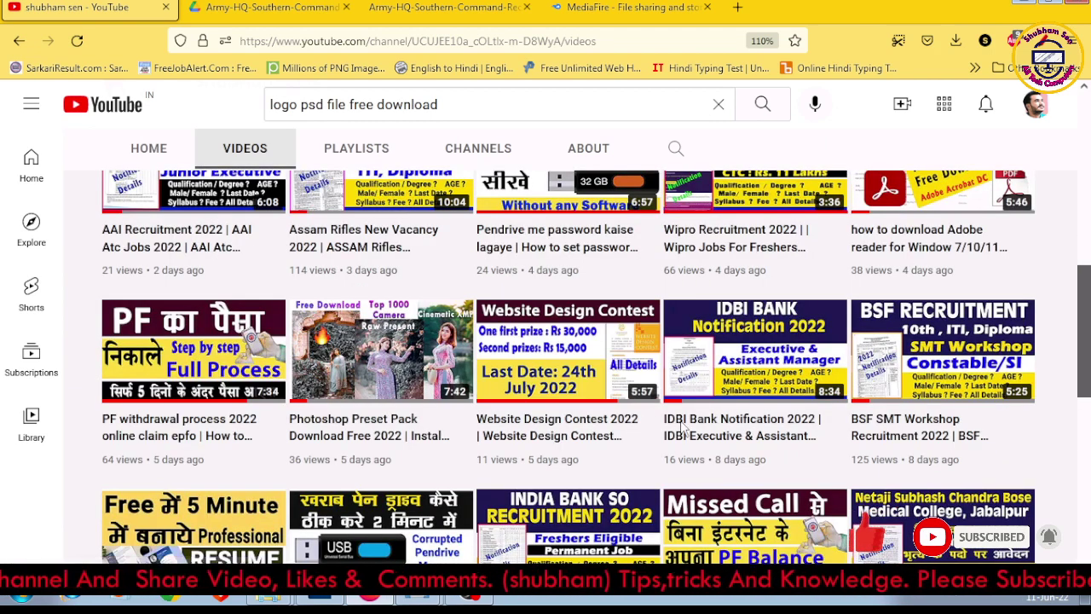
{"action": "scroll", "coordinate": [682, 424], "scroll_direction": "up", "scroll_amount": 5}
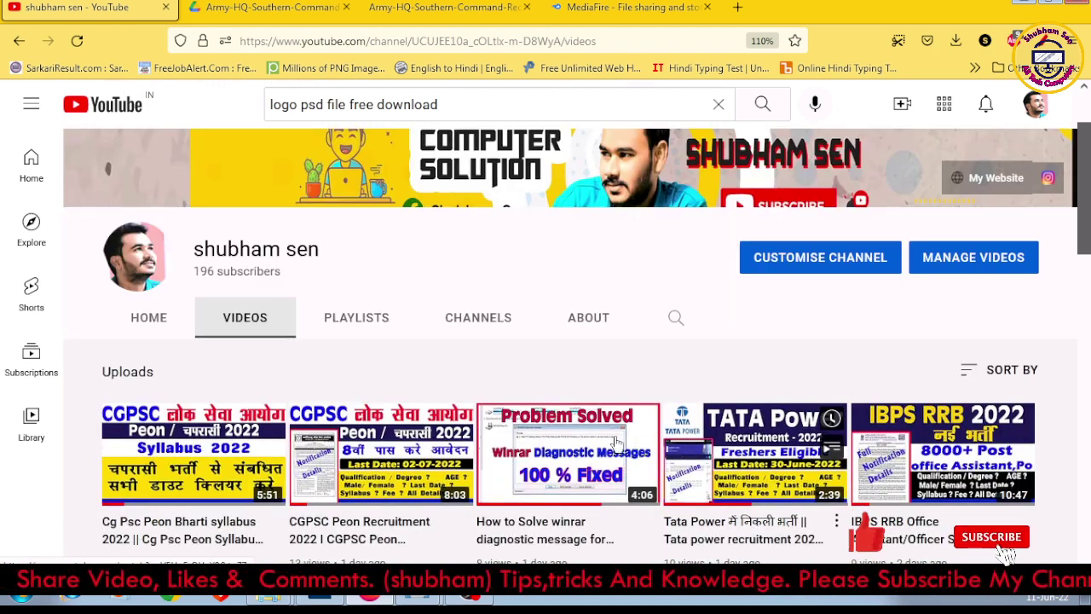
{"action": "scroll", "coordinate": [615, 444], "scroll_direction": "up", "scroll_amount": 2}
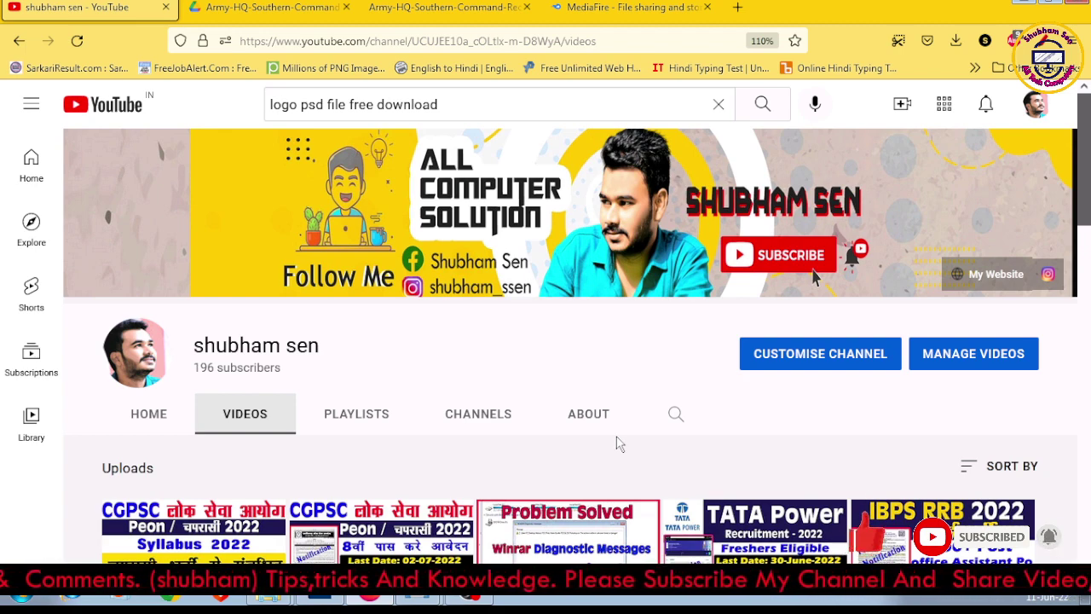
{"action": "scroll", "coordinate": [658, 433], "scroll_direction": "down", "scroll_amount": 1}
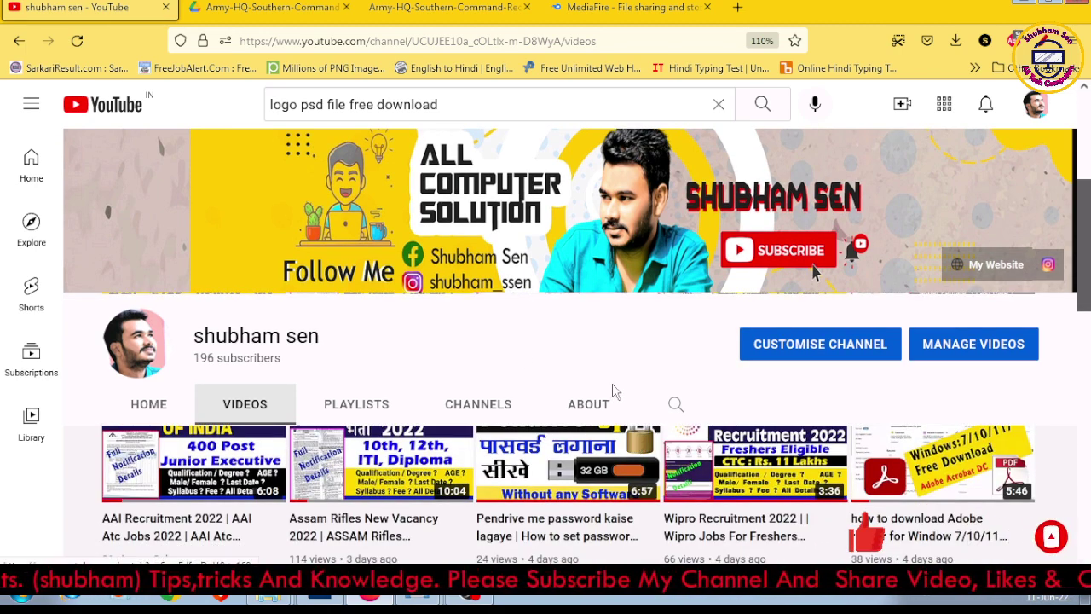
{"action": "scroll", "coordinate": [614, 390], "scroll_direction": "down", "scroll_amount": 2}
{"action": "scroll", "coordinate": [622, 364], "scroll_direction": "down", "scroll_amount": 2}
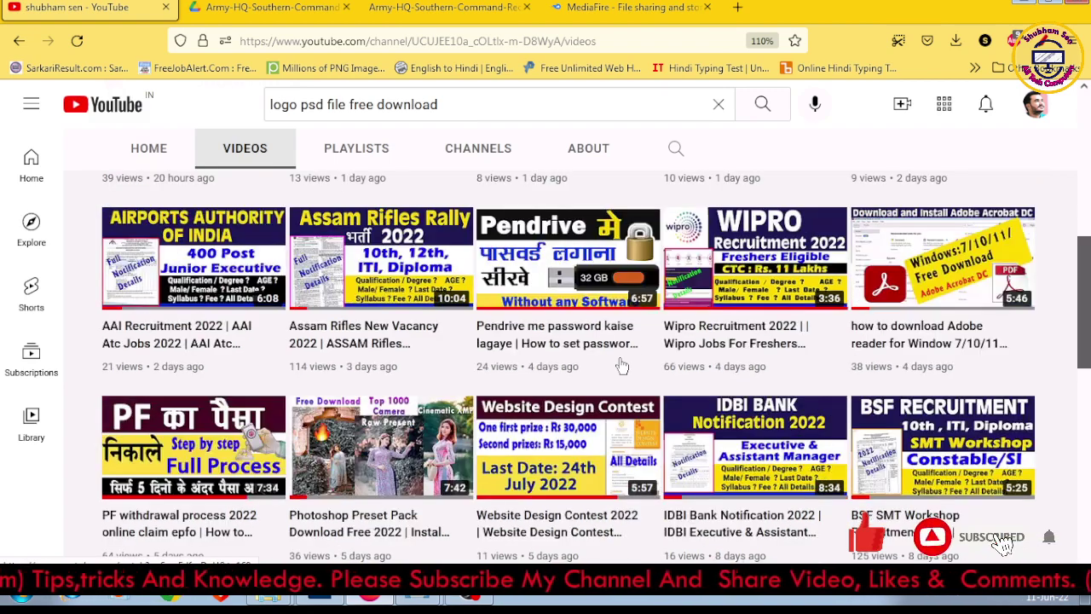
{"action": "scroll", "coordinate": [622, 365], "scroll_direction": "up", "scroll_amount": 2}
{"action": "scroll", "coordinate": [622, 364], "scroll_direction": "up", "scroll_amount": 3}
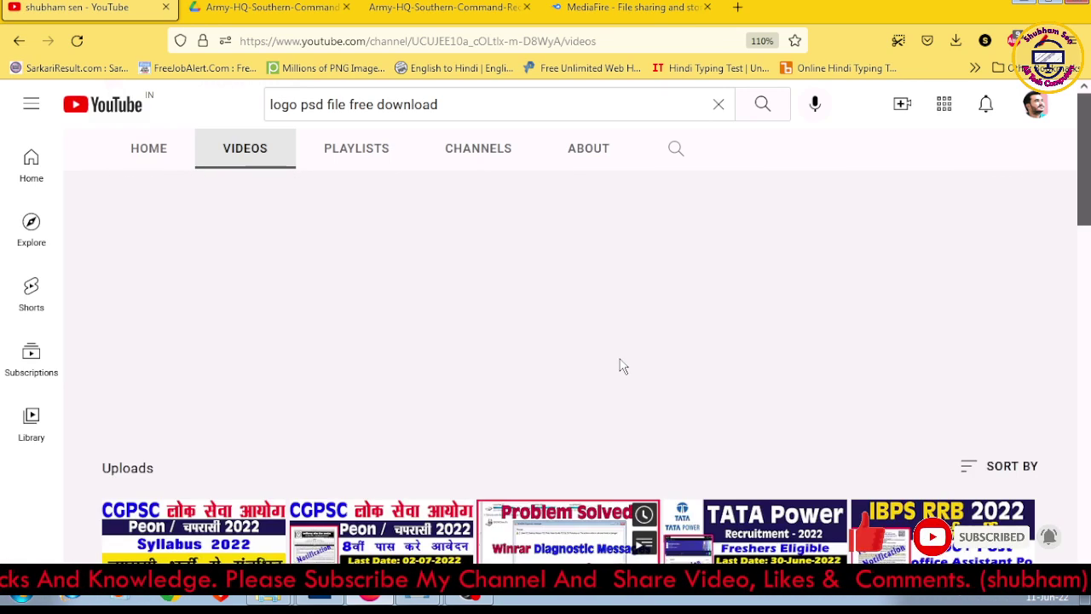
{"action": "scroll", "coordinate": [622, 365], "scroll_direction": "down", "scroll_amount": 2}
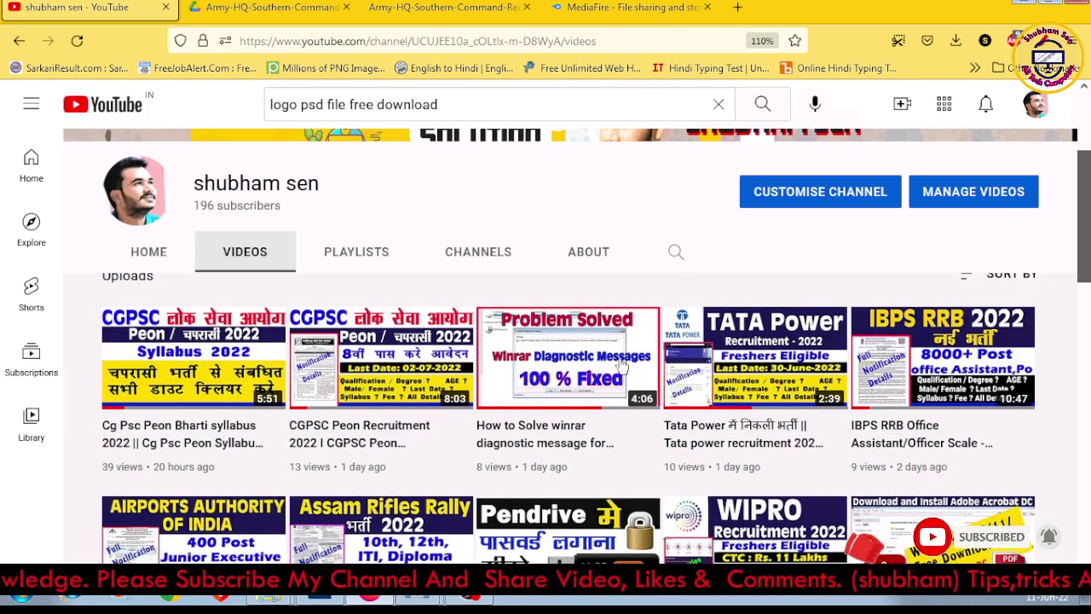
{"action": "scroll", "coordinate": [622, 364], "scroll_direction": "down", "scroll_amount": 1}
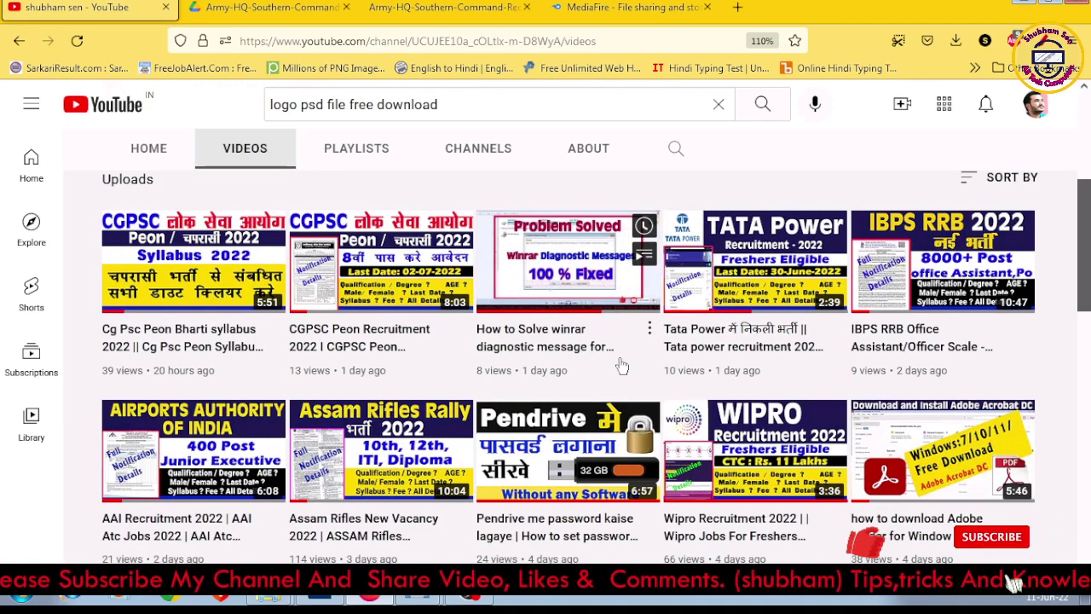
{"action": "scroll", "coordinate": [622, 365], "scroll_direction": "up", "scroll_amount": 2}
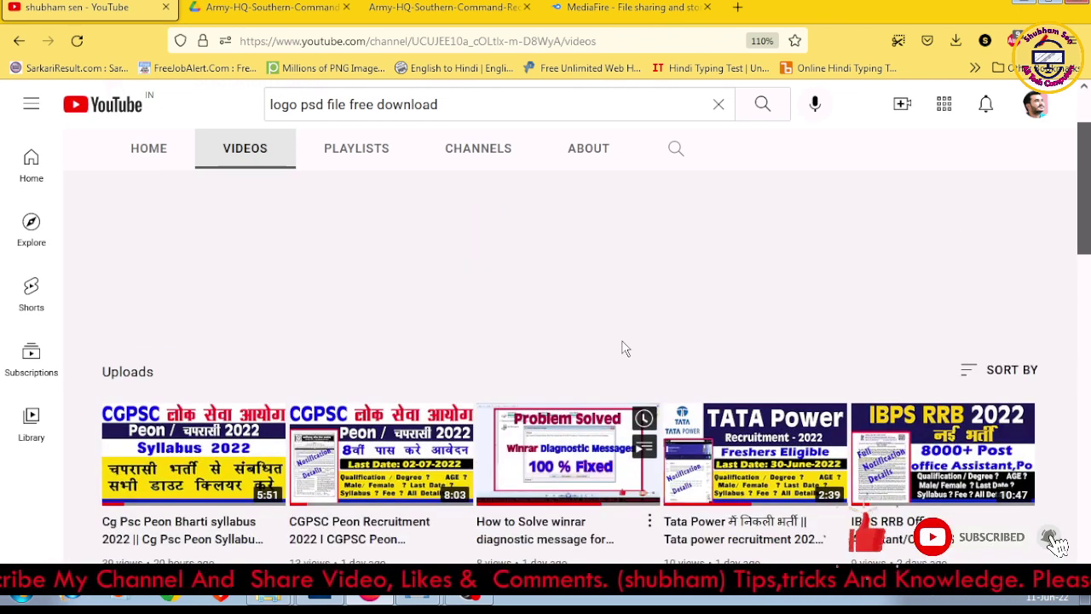
{"action": "scroll", "coordinate": [678, 322], "scroll_direction": "down", "scroll_amount": 1}
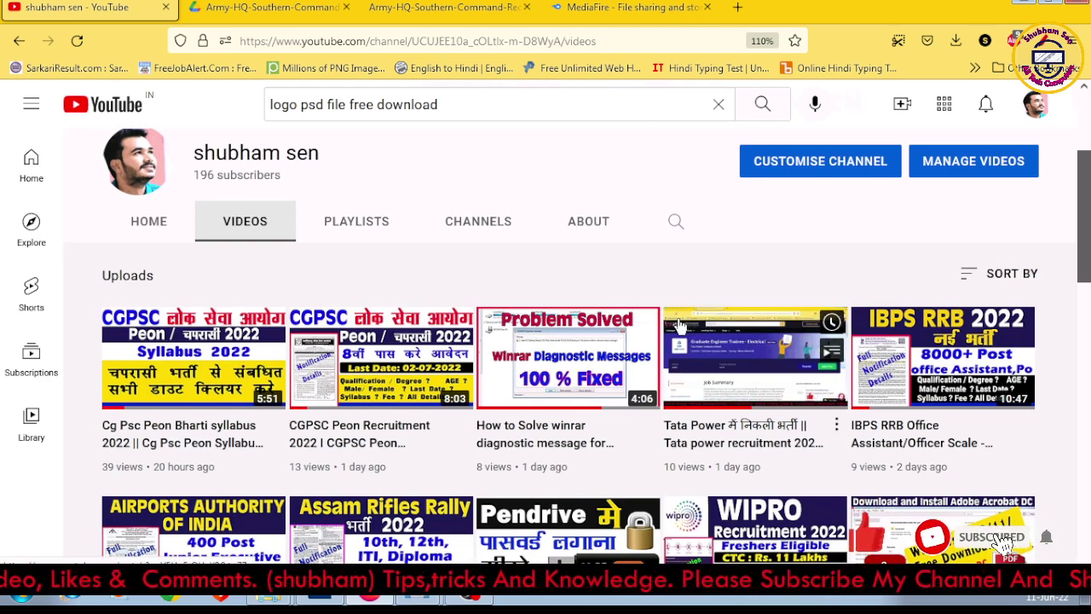
{"action": "scroll", "coordinate": [713, 439], "scroll_direction": "down", "scroll_amount": 2}
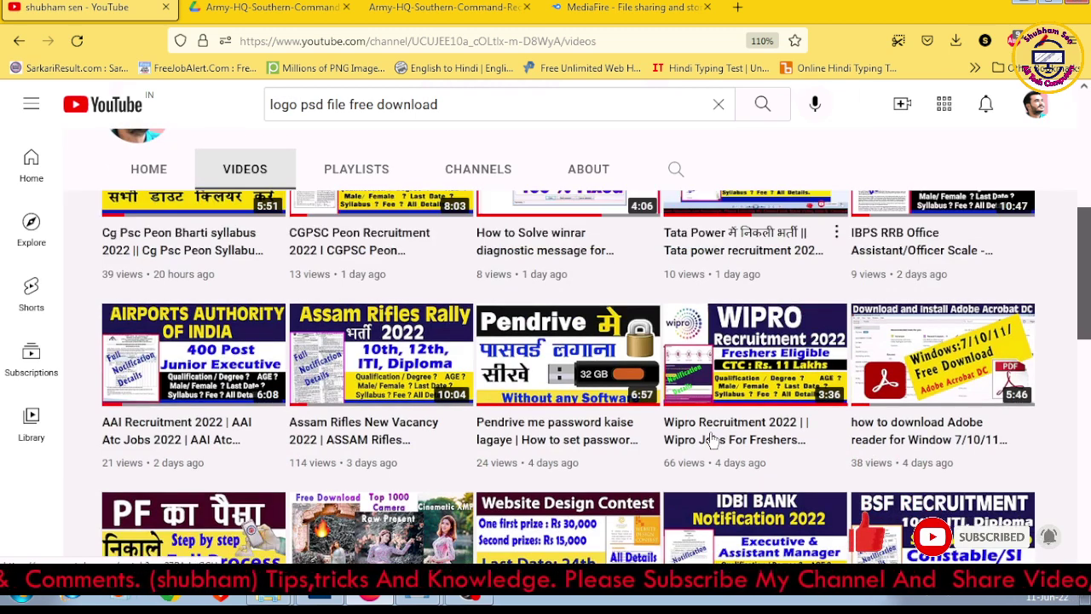
{"action": "scroll", "coordinate": [712, 439], "scroll_direction": "up", "scroll_amount": 2}
{"action": "scroll", "coordinate": [712, 439], "scroll_direction": "up", "scroll_amount": 2}
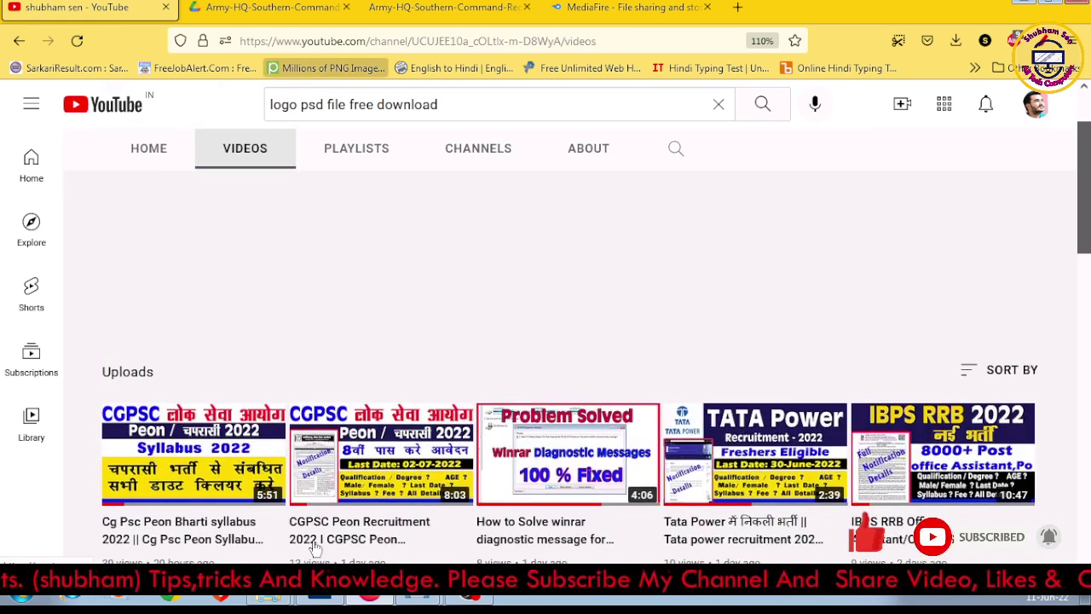
{"action": "scroll", "coordinate": [255, 555], "scroll_direction": "up", "scroll_amount": 2}
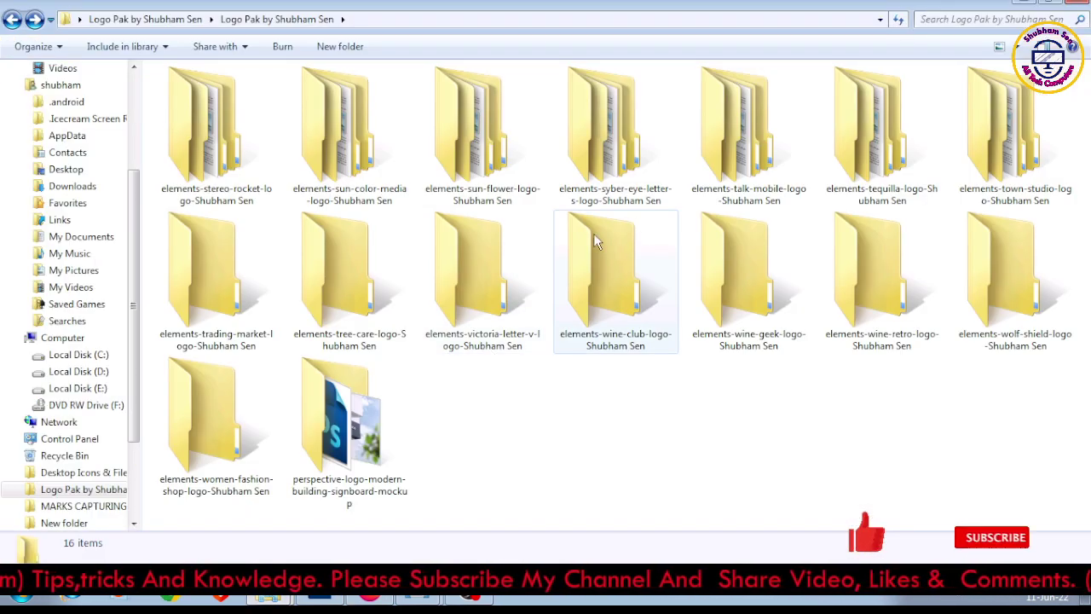